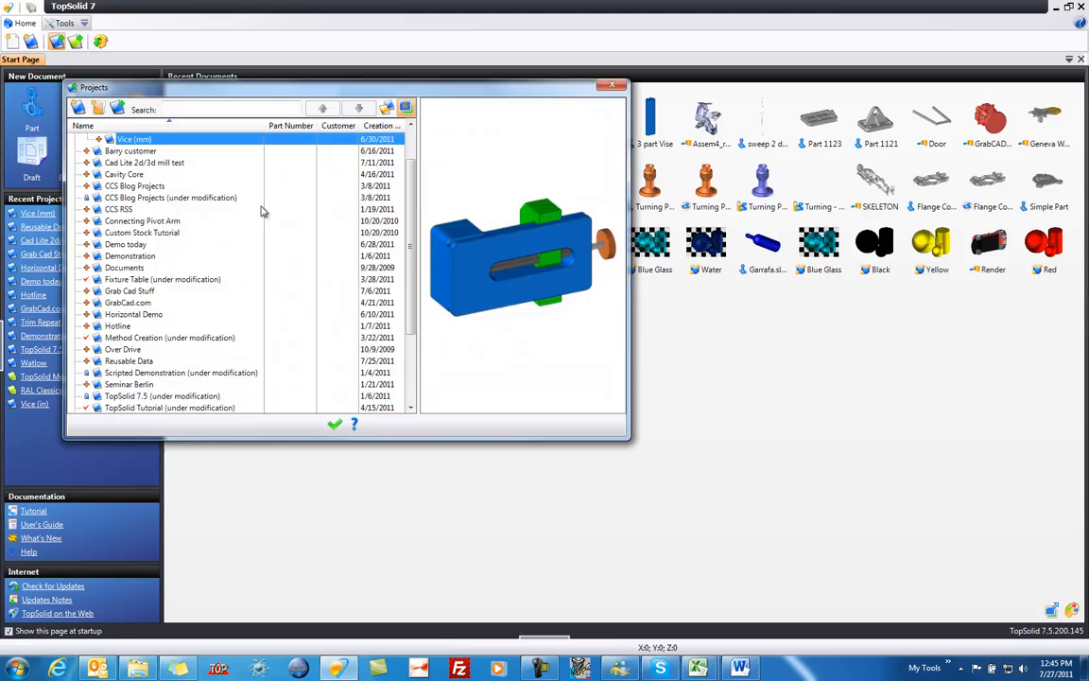
Open the Vice (mm) project from the Standard Tutorials folder
{"action": "scroll", "coordinate": [413, 152], "scroll_direction": "up", "scroll_amount": 2}
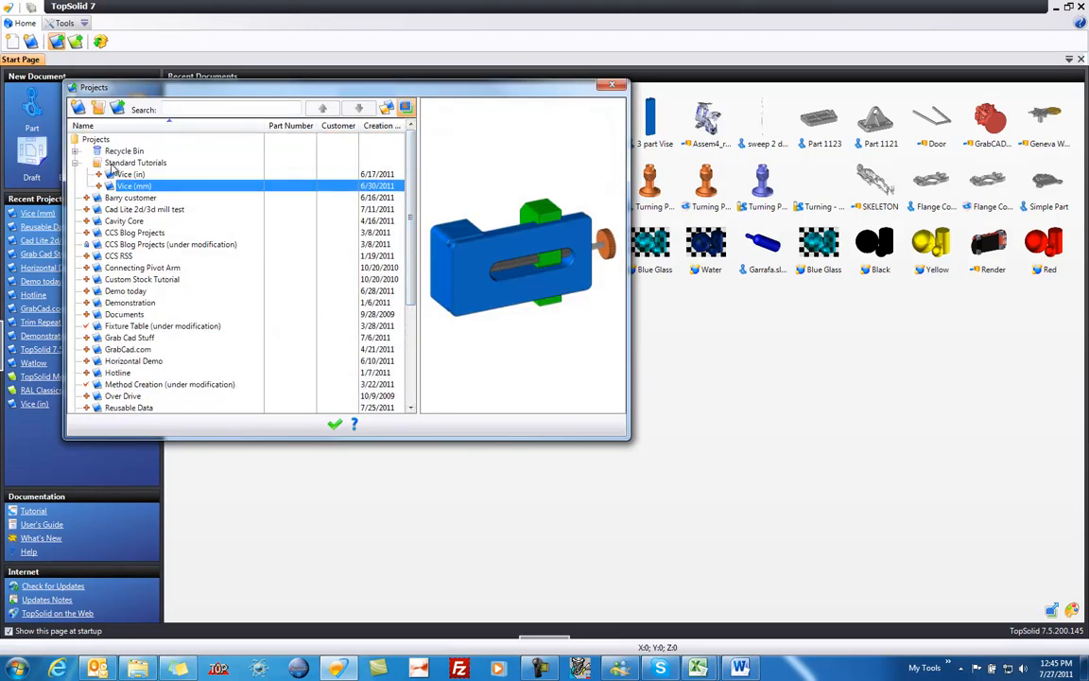
{"action": "left_click", "coordinate": [103, 162]}
{"action": "left_click", "coordinate": [133, 174]}
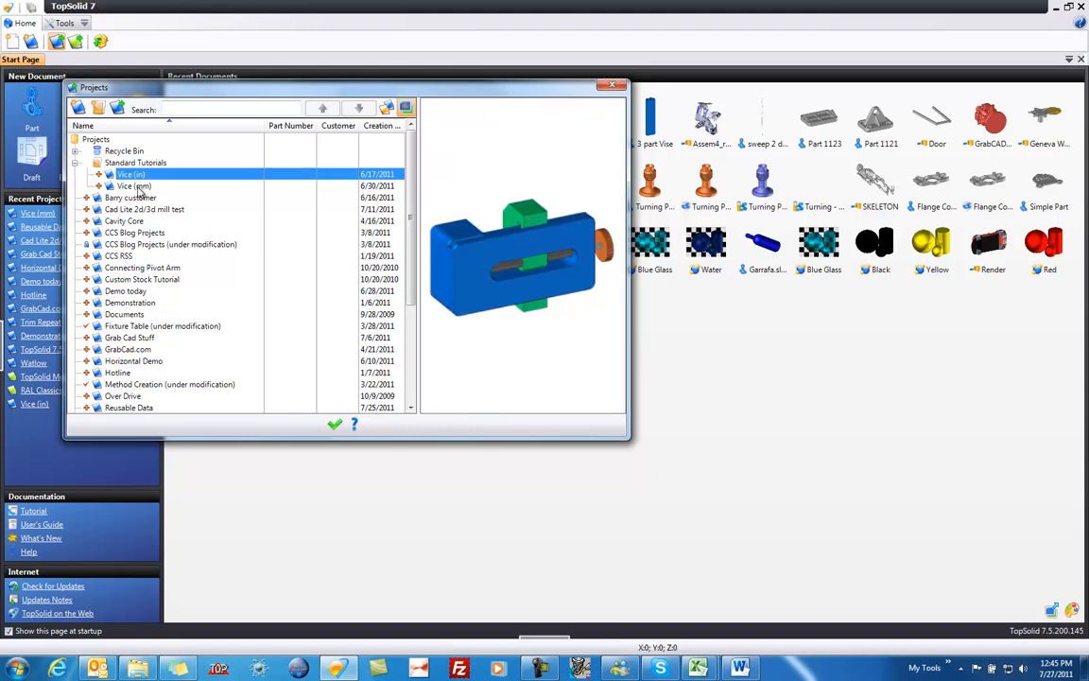
{"action": "left_click", "coordinate": [139, 187]}
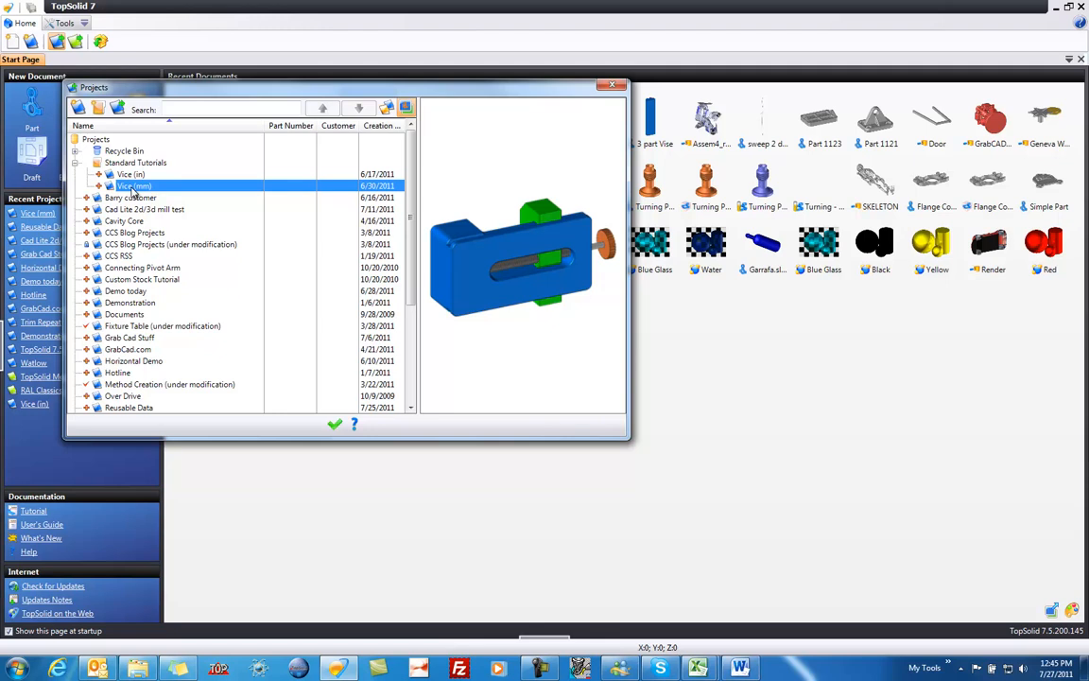
{"action": "double_click", "coordinate": [134, 189]}
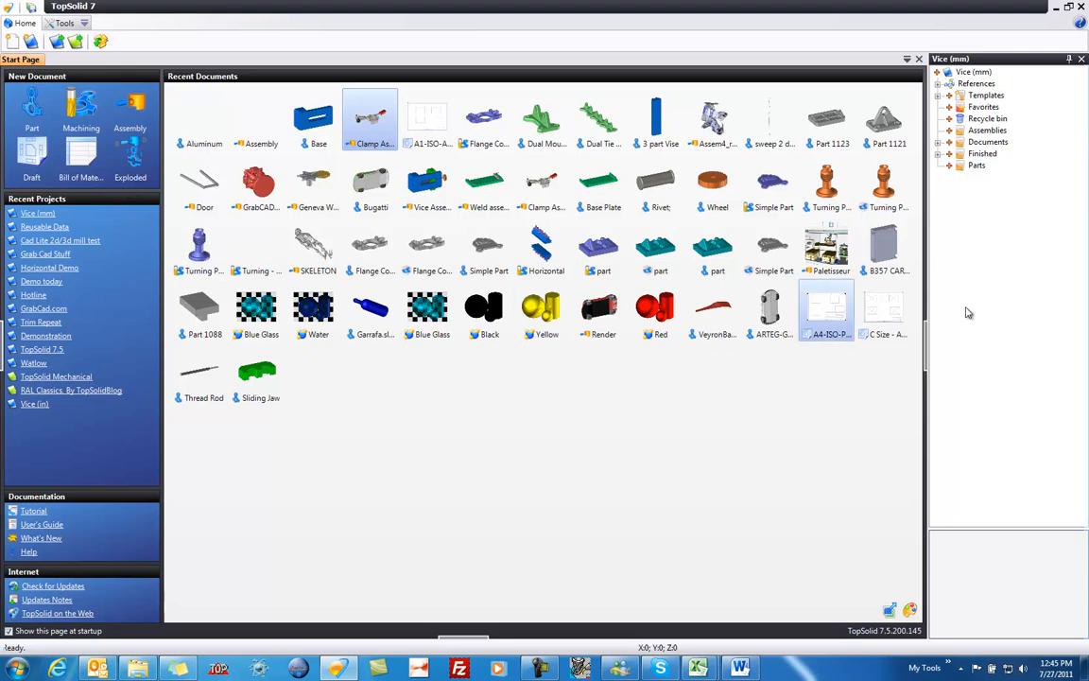
Create a new part document in the project's Parts folder and name it Base
{"action": "right_click", "coordinate": [977, 167]}
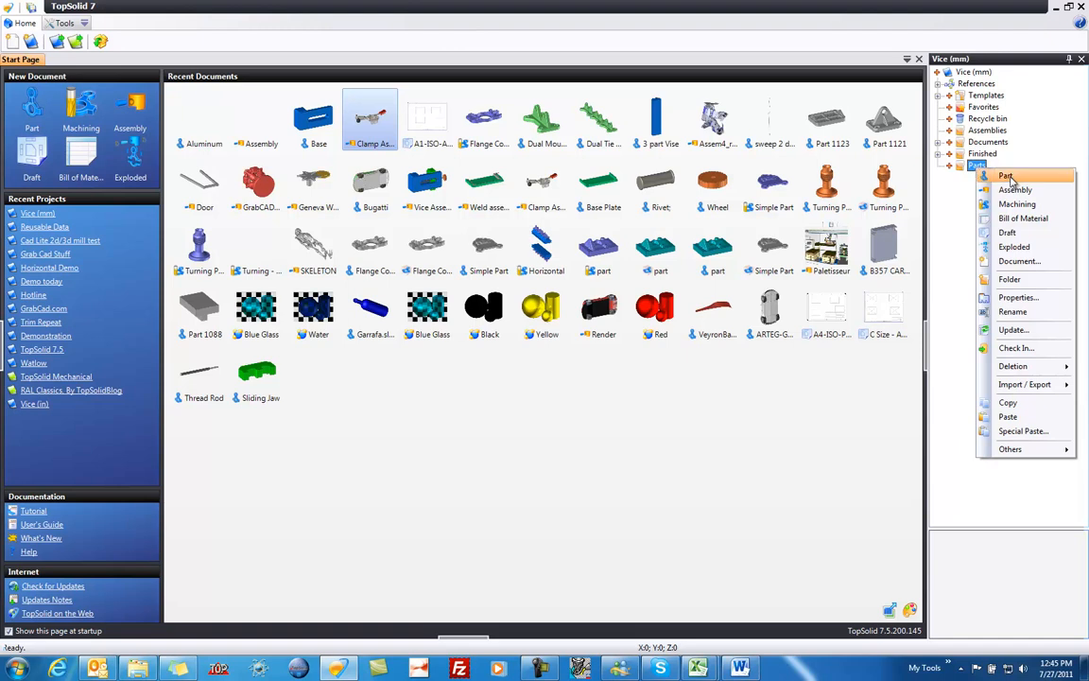
{"action": "left_click", "coordinate": [1007, 176]}
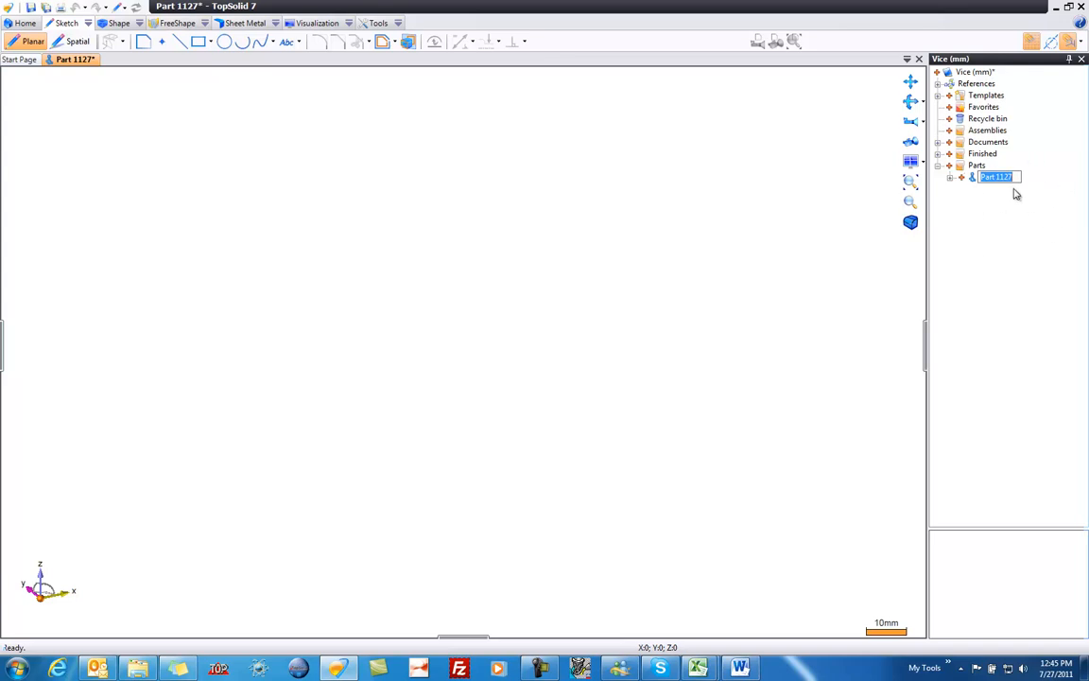
{"action": "type", "text": "Base"}
{"action": "key", "text": "Return"}
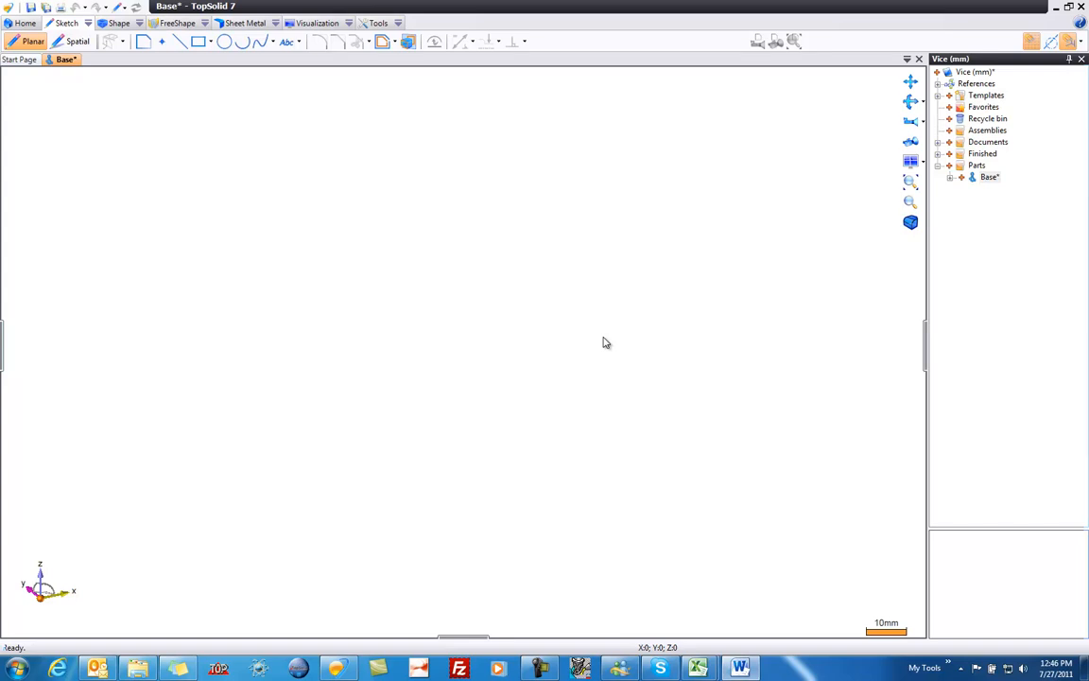
On a new planar sketch, draw a closed L-shaped contour from the origin, about 60 mm long and 27.5 mm high, with a 20 mm wide upper edge
{"action": "left_click", "coordinate": [59, 24]}
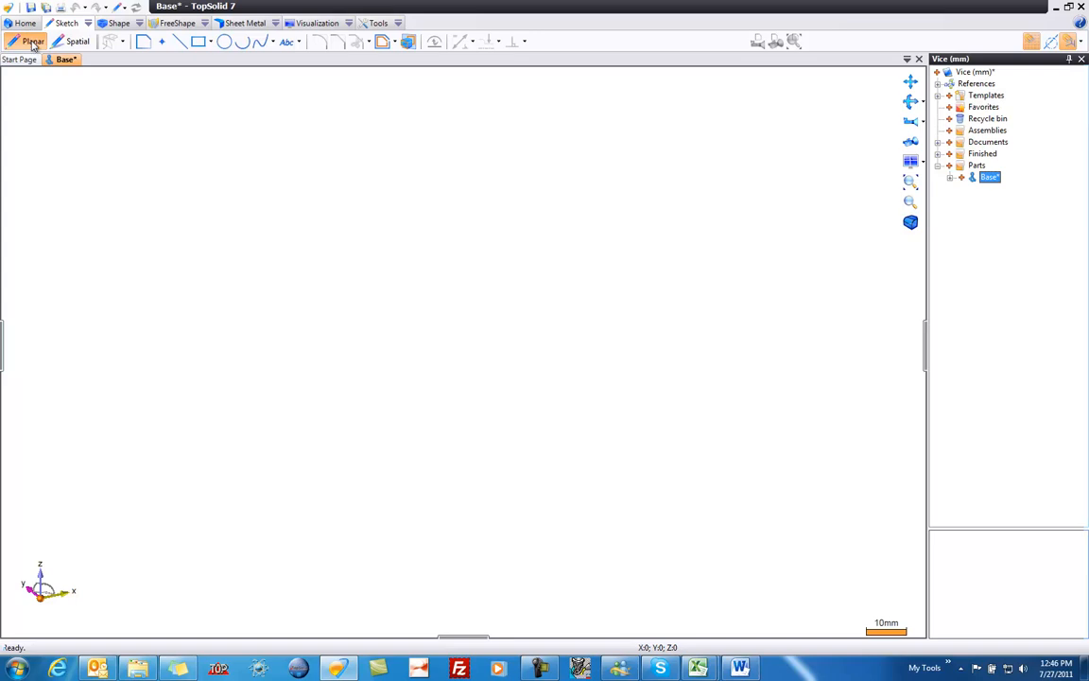
{"action": "left_click", "coordinate": [33, 43]}
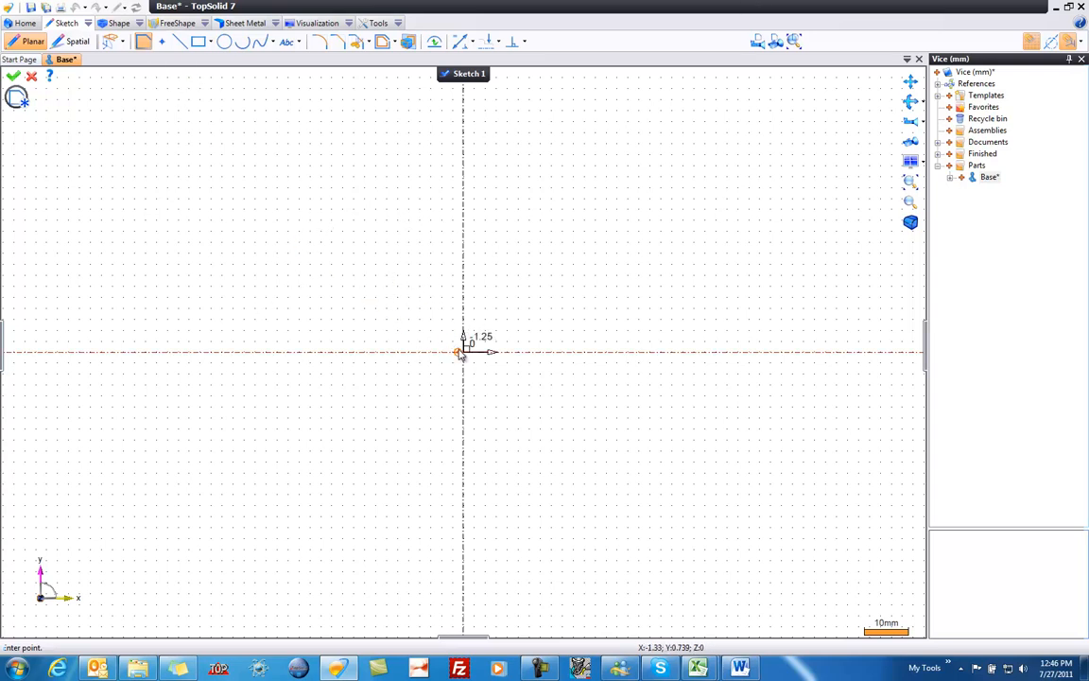
{"action": "left_click", "coordinate": [464, 351]}
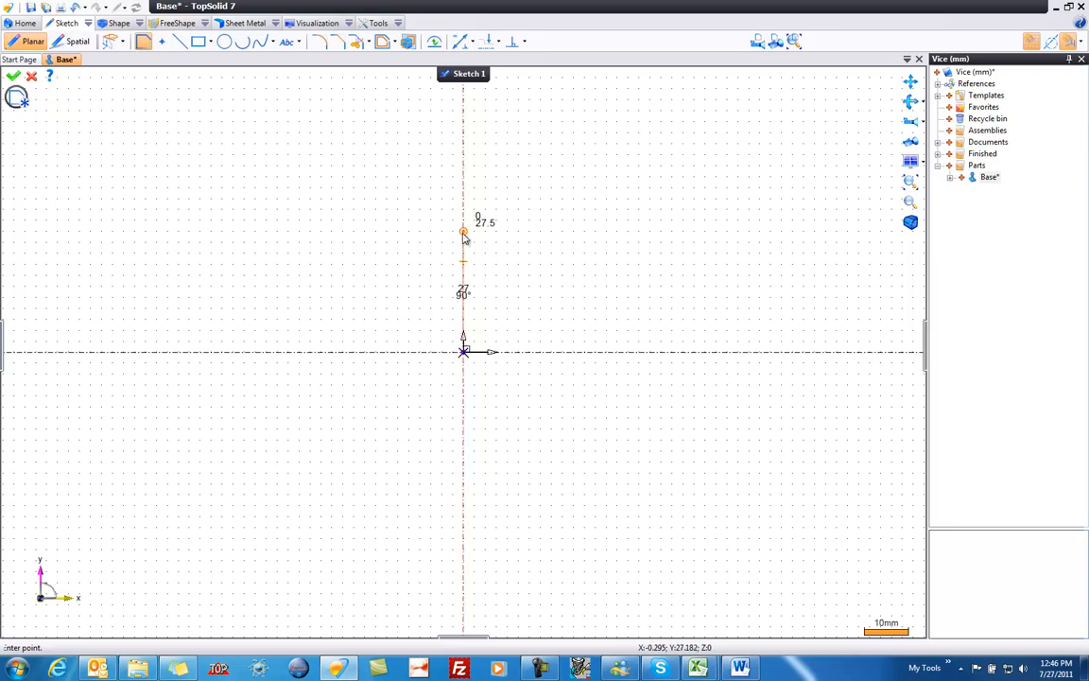
{"action": "left_click", "coordinate": [464, 232]}
{"action": "left_click", "coordinate": [551, 232]}
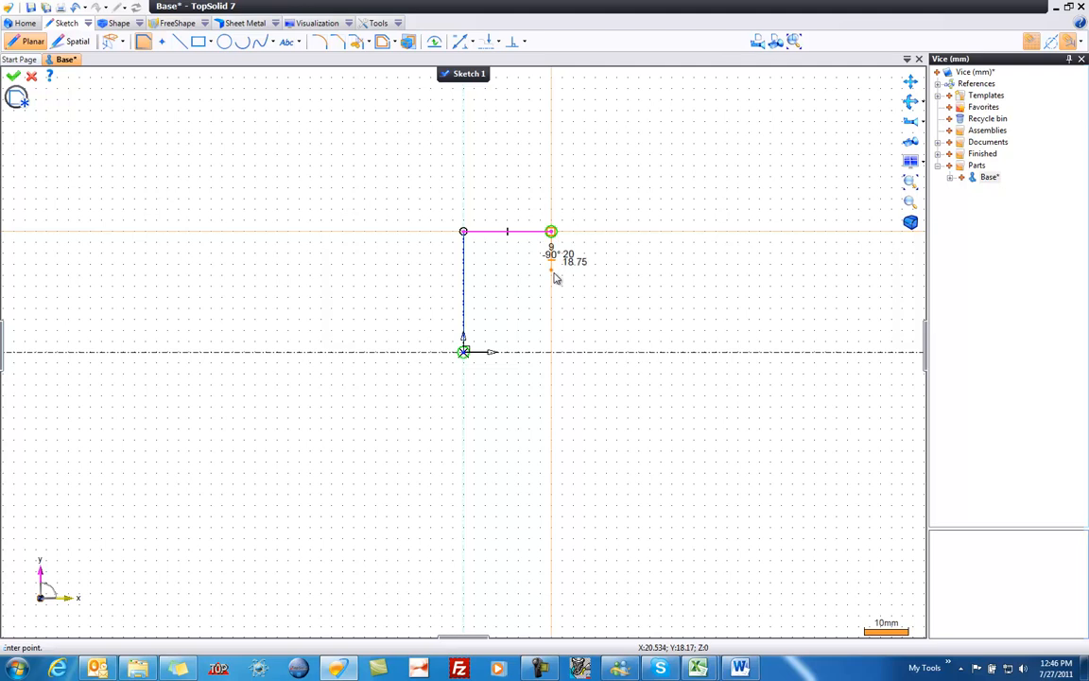
{"action": "left_click", "coordinate": [552, 280]}
{"action": "left_click", "coordinate": [726, 281]}
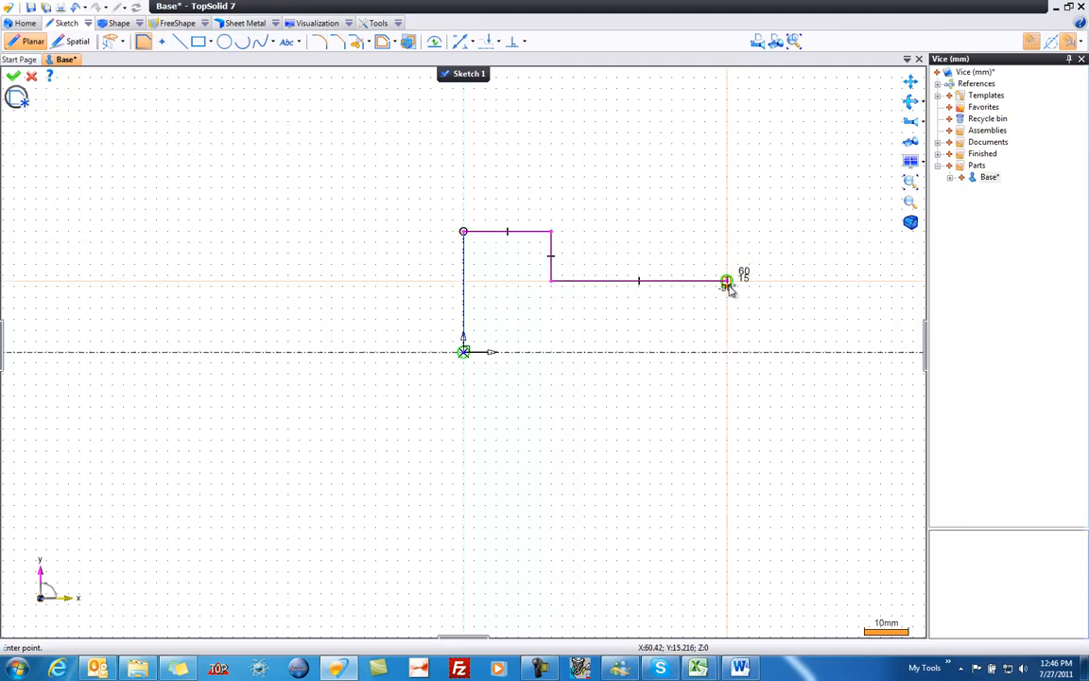
{"action": "left_click", "coordinate": [727, 353]}
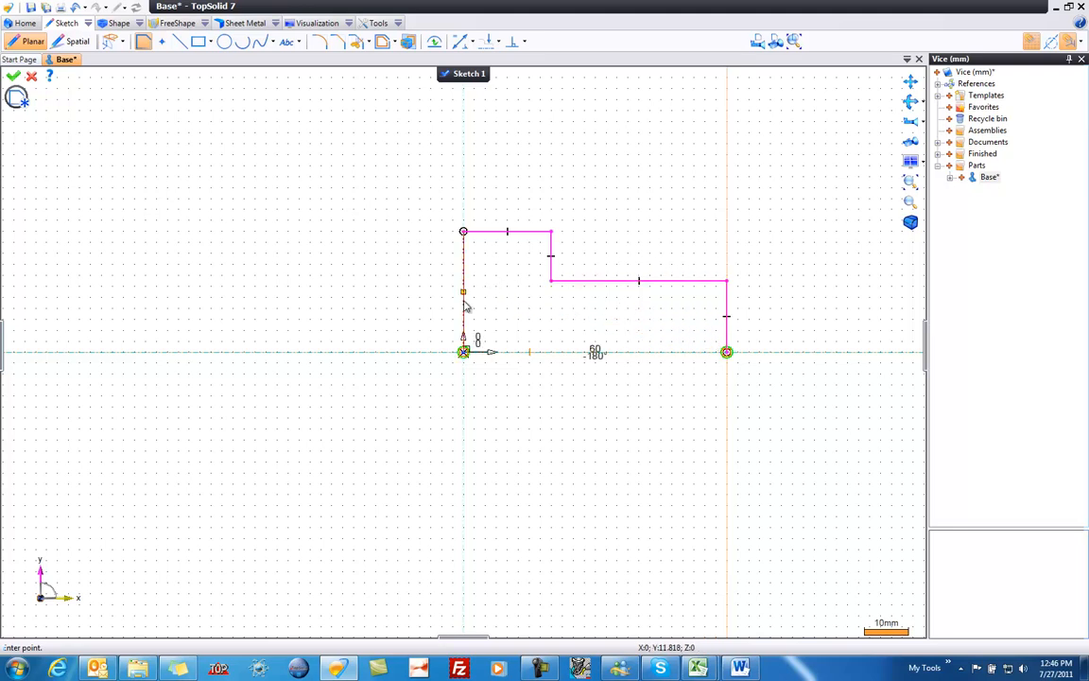
{"action": "left_click", "coordinate": [464, 352]}
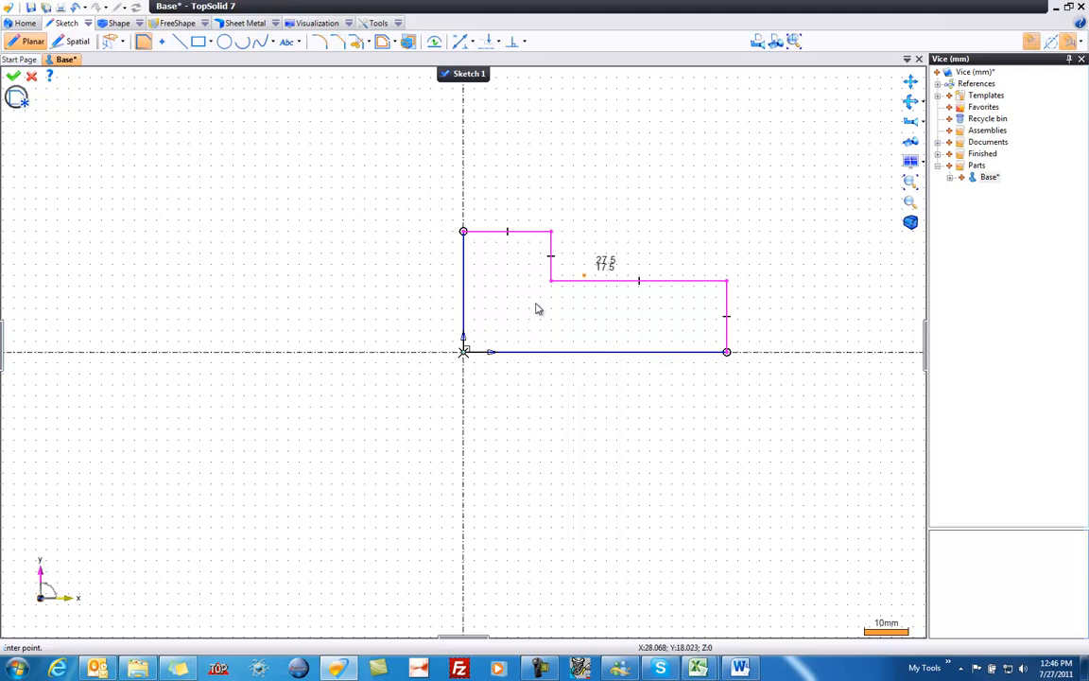
Dimension the profile's short upper edge and set its length to 40 mm
{"action": "left_click", "coordinate": [463, 42]}
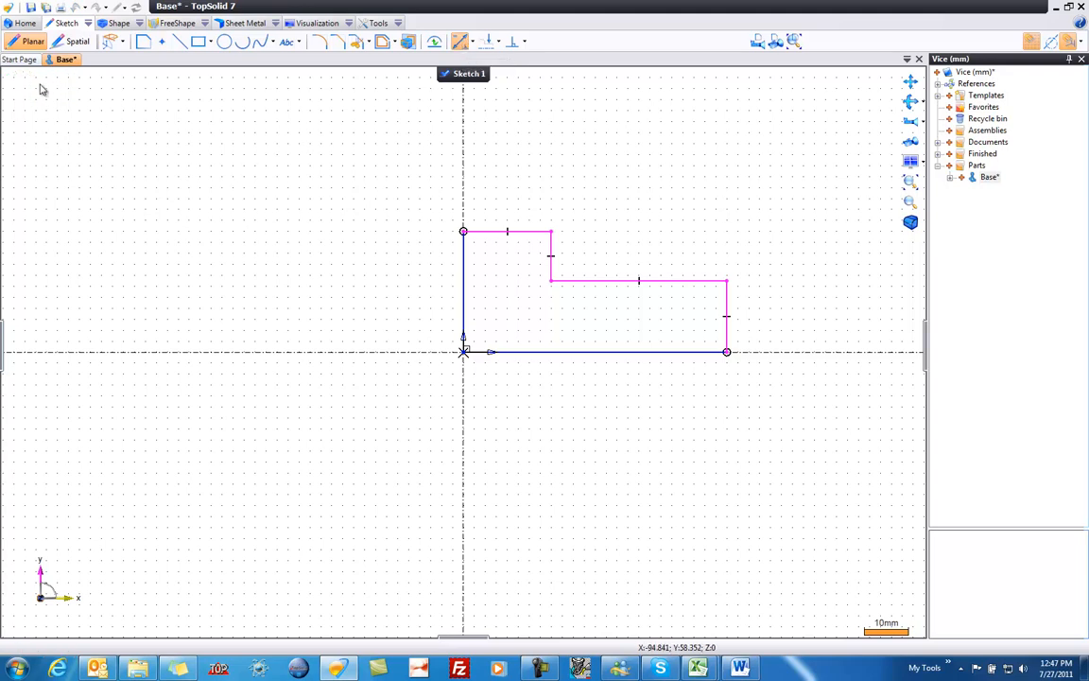
{"action": "key", "text": "Escape"}
{"action": "right_click", "coordinate": [295, 189]}
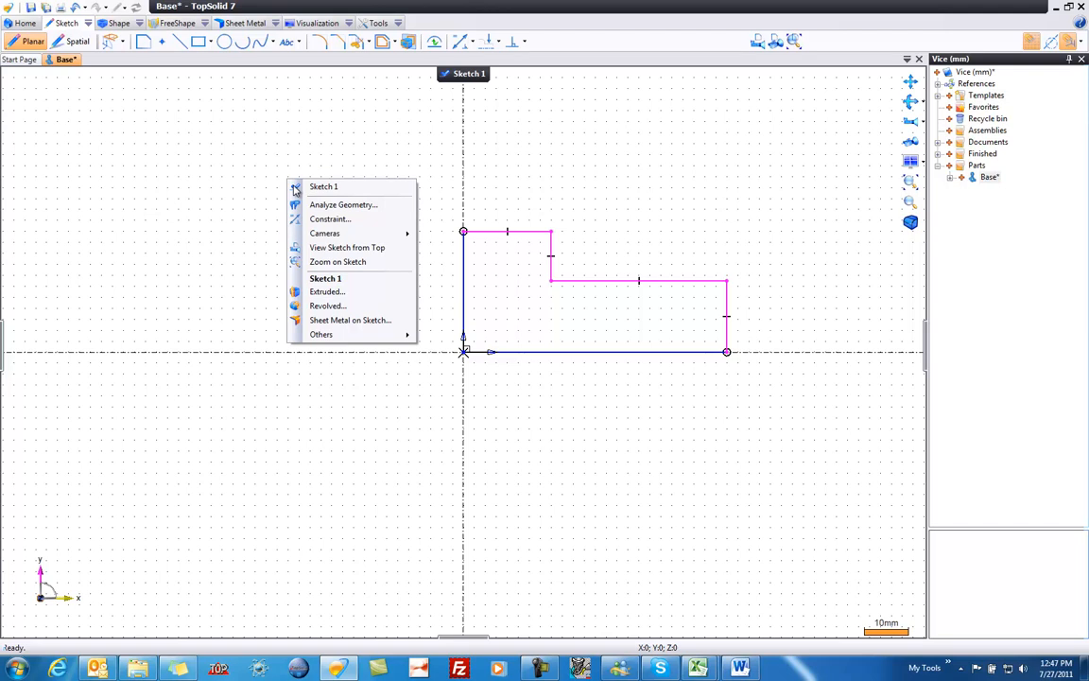
{"action": "left_click", "coordinate": [342, 219]}
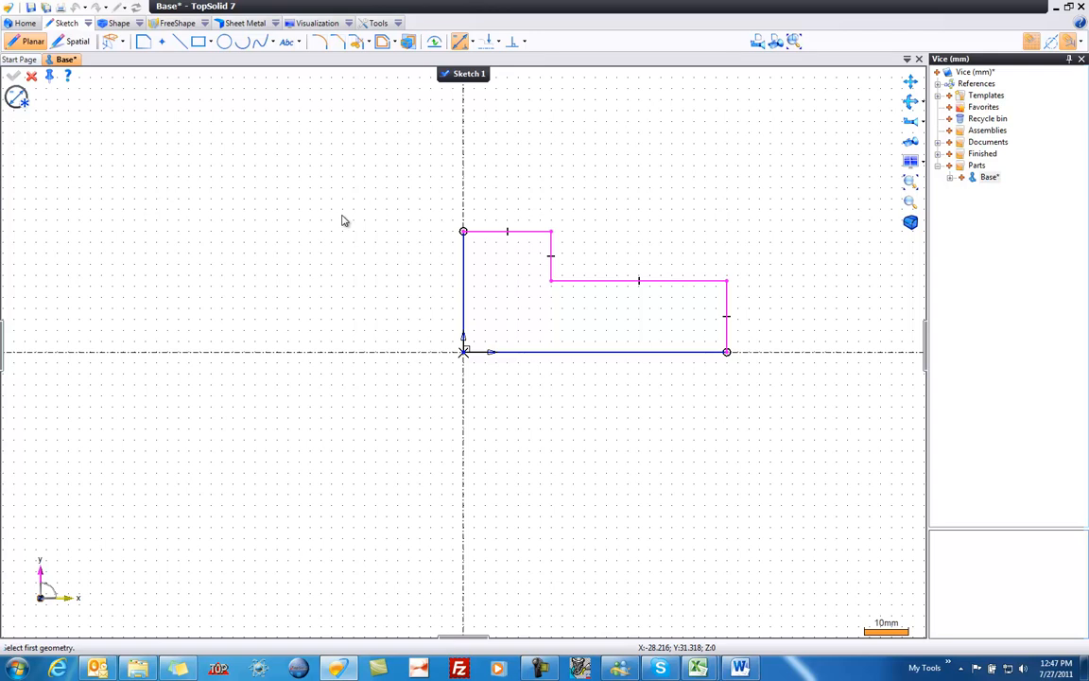
{"action": "left_click", "coordinate": [492, 240]}
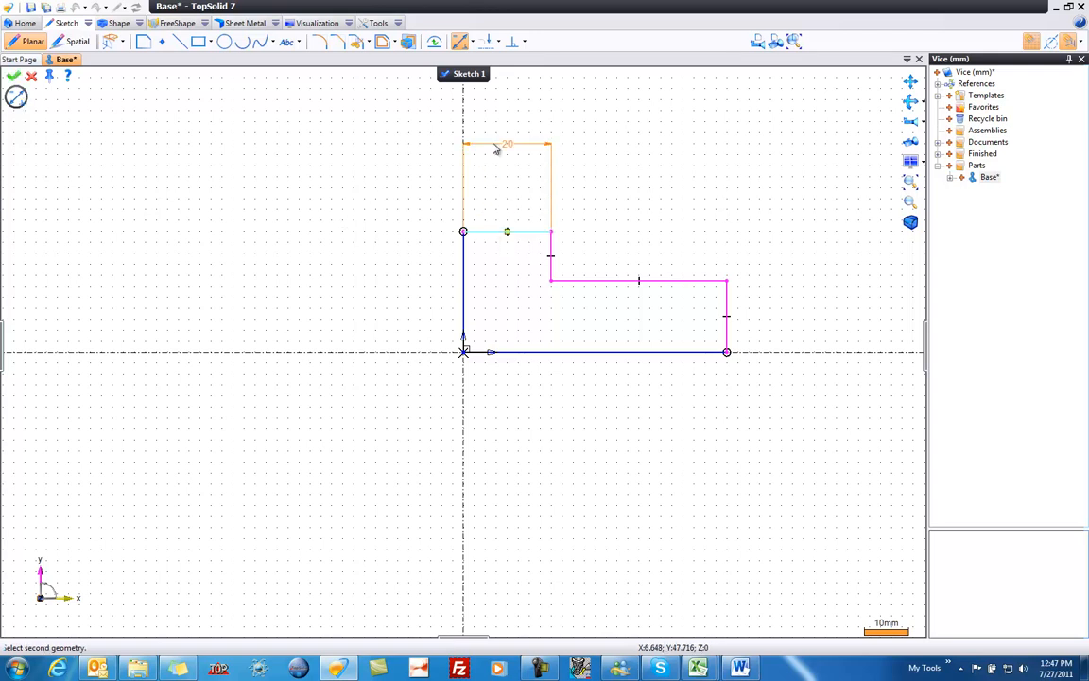
{"action": "left_click", "coordinate": [487, 178]}
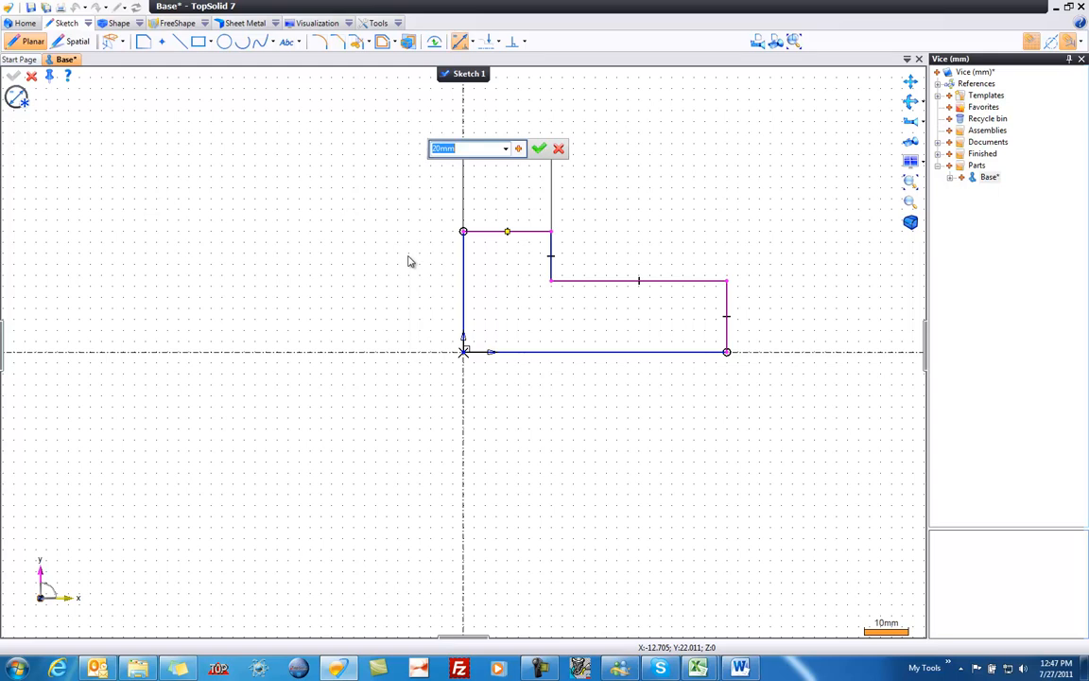
{"action": "type", "text": "40"}
{"action": "key", "text": "Return"}
Dimension the vertical step edge between the two horizontal upper edges and set it to 25 mm
{"action": "scroll", "coordinate": [146, 407], "scroll_direction": "down", "scroll_amount": 3}
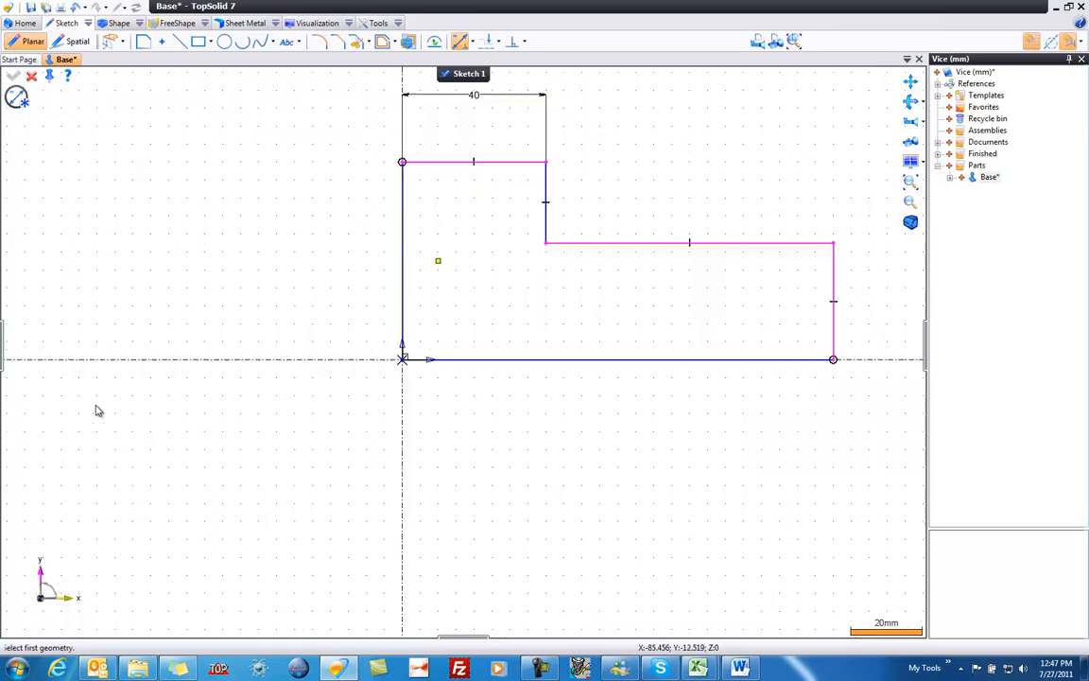
{"action": "scroll", "coordinate": [191, 506], "scroll_direction": "up", "scroll_amount": 1}
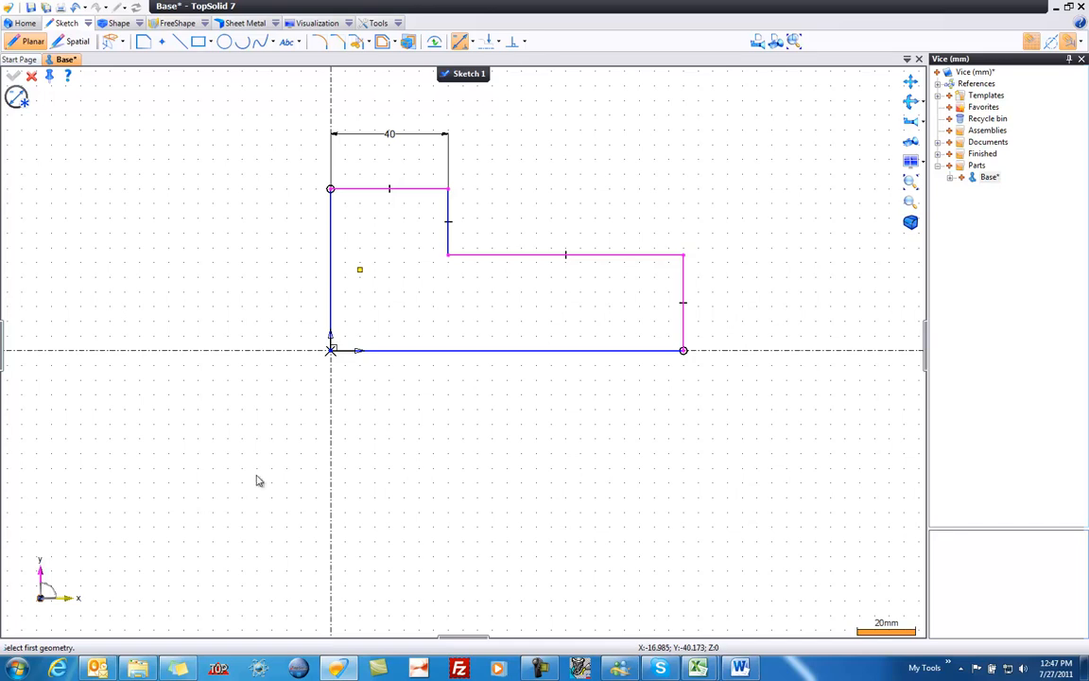
{"action": "left_click", "coordinate": [450, 238]}
{"action": "left_click", "coordinate": [514, 229]}
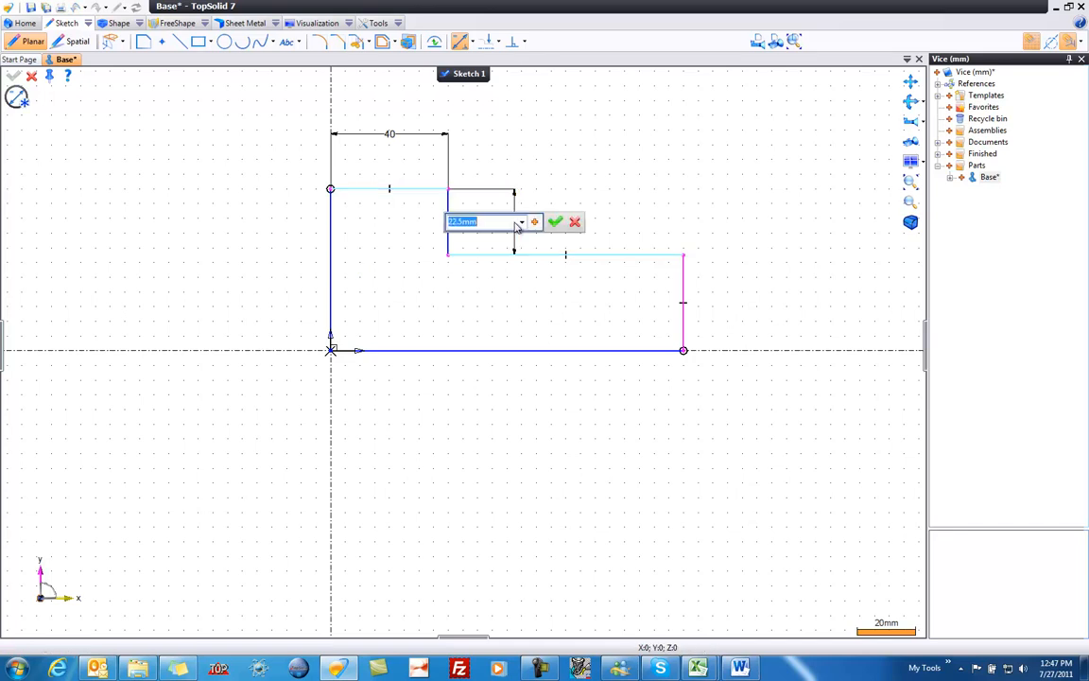
{"action": "type", "text": "25"}
{"action": "key", "text": "Return"}
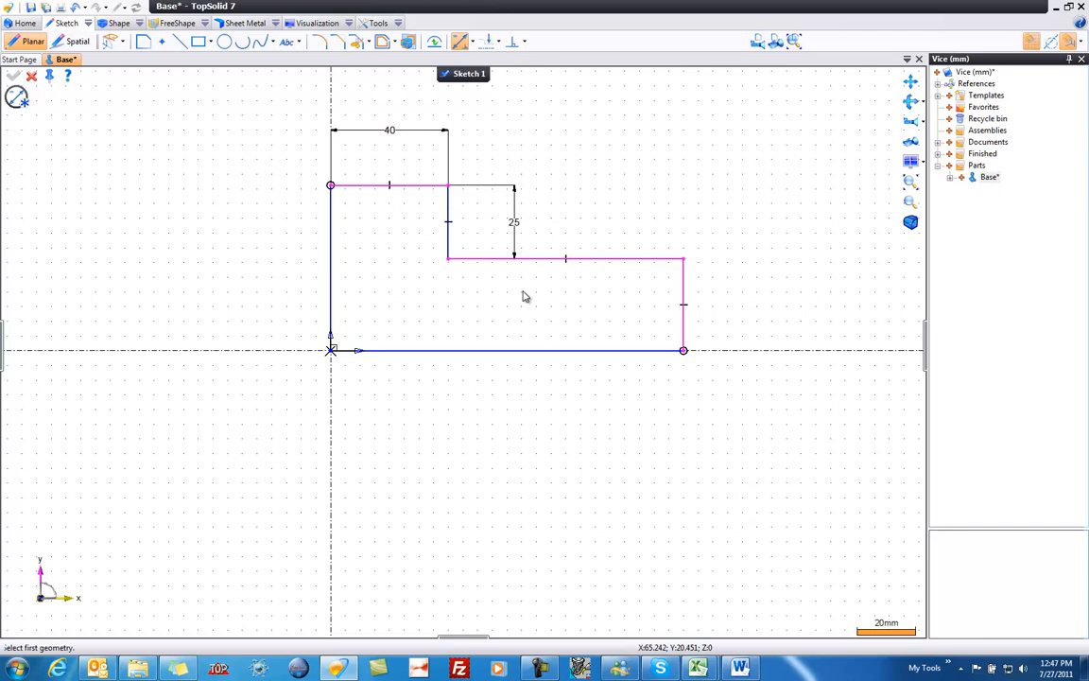
Dimension the vertical edge at the profile's far right end and set it to 24 mm
{"action": "left_click", "coordinate": [685, 326]}
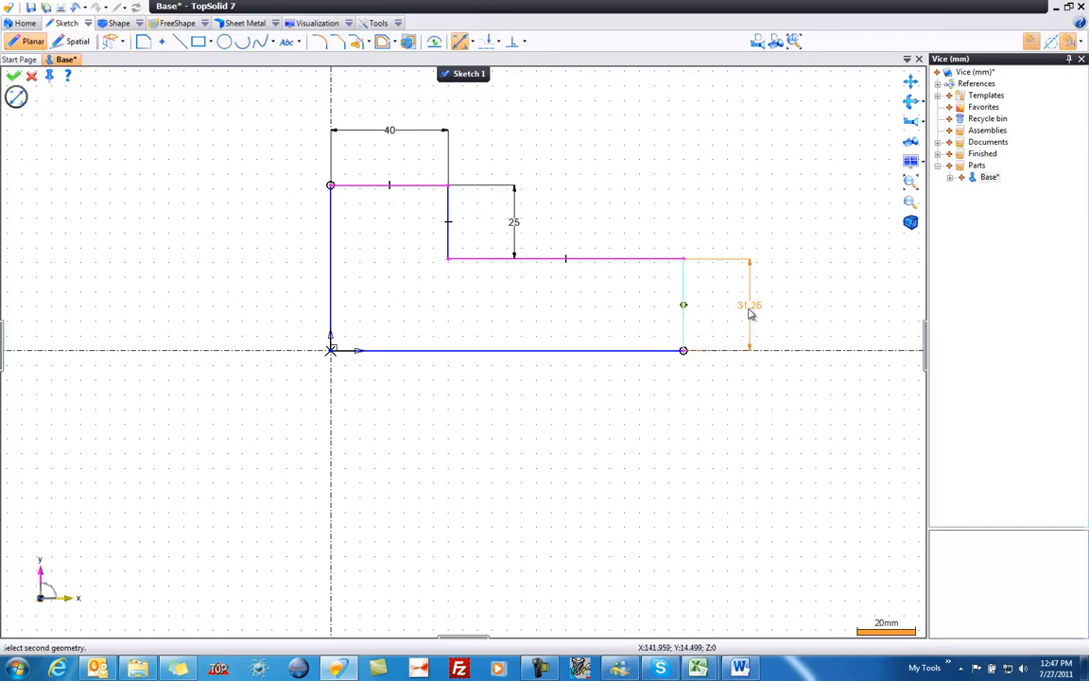
{"action": "left_click", "coordinate": [751, 312]}
{"action": "type", "text": "24"}
{"action": "key", "text": "Return"}
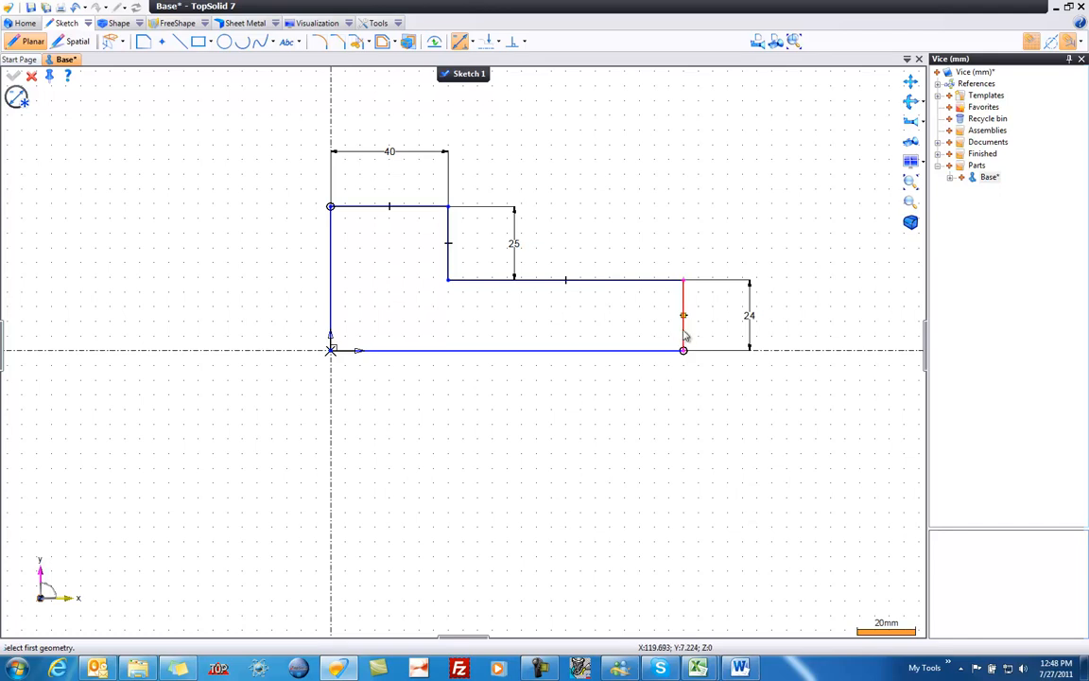
Stretch the profile's right end outward, then dimension the bottom edge and set its length to 155 mm
{"action": "mouse_move", "coordinate": [683, 315]}
{"action": "left_mouse_down"}
{"action": "mouse_move", "coordinate": [591, 338]}
{"action": "mouse_move", "coordinate": [822, 321]}
{"action": "mouse_move", "coordinate": [544, 321]}
{"action": "mouse_move", "coordinate": [805, 314]}
{"action": "mouse_move", "coordinate": [511, 306]}
{"action": "mouse_move", "coordinate": [782, 313]}
{"action": "left_mouse_up"}
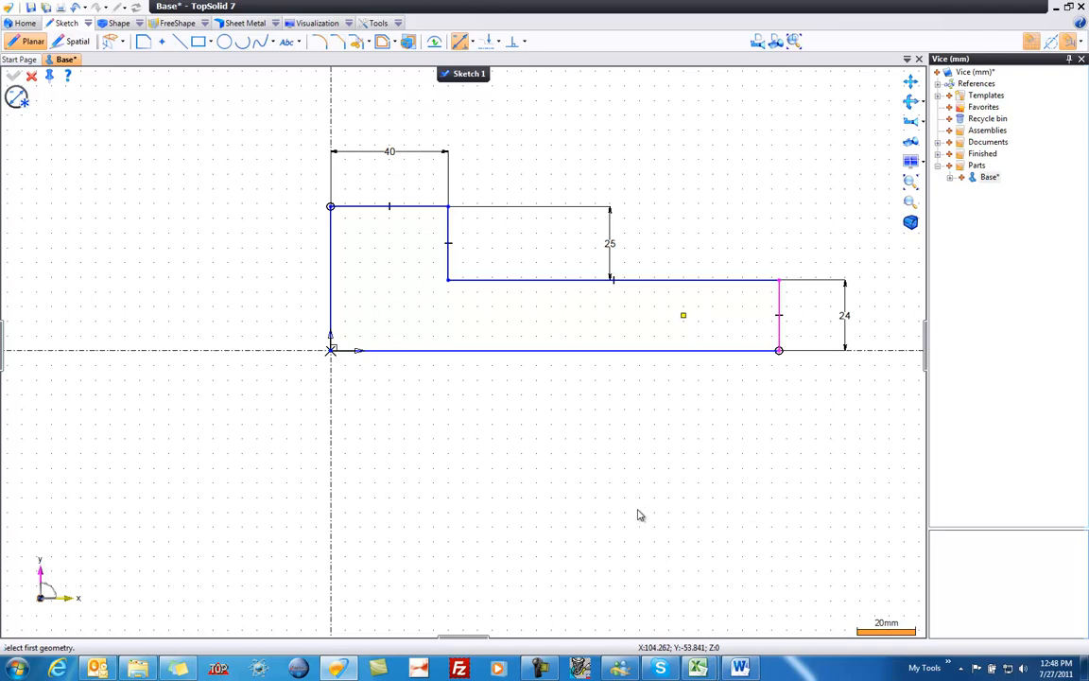
{"action": "left_click", "coordinate": [571, 356]}
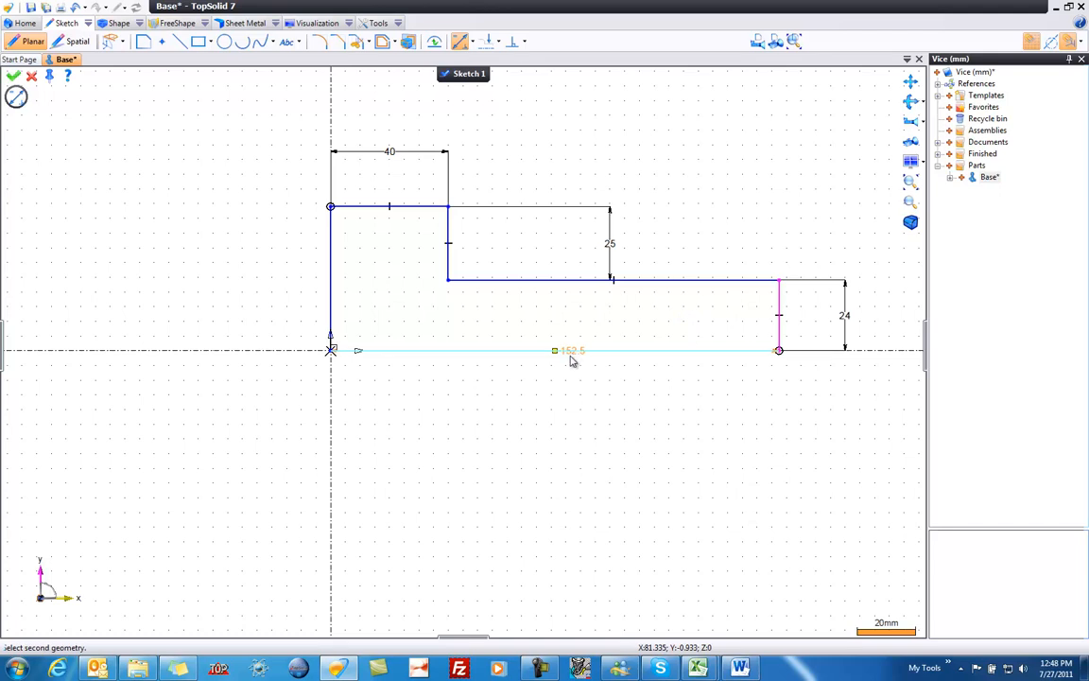
{"action": "left_click", "coordinate": [565, 417]}
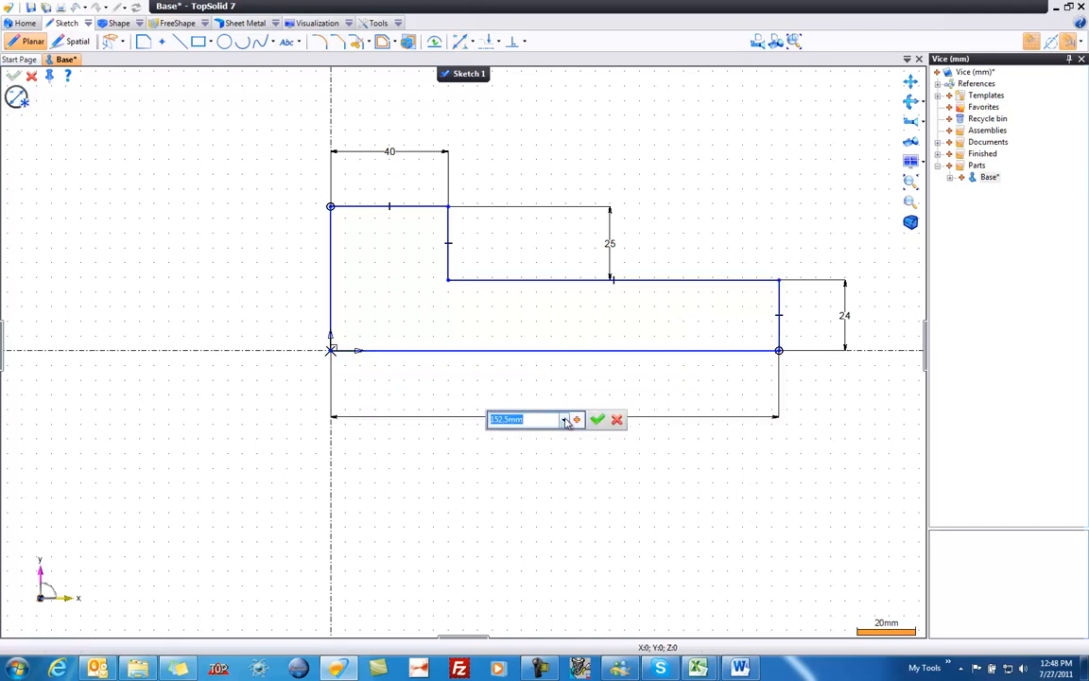
{"action": "type", "text": "155"}
{"action": "key", "text": "Return"}
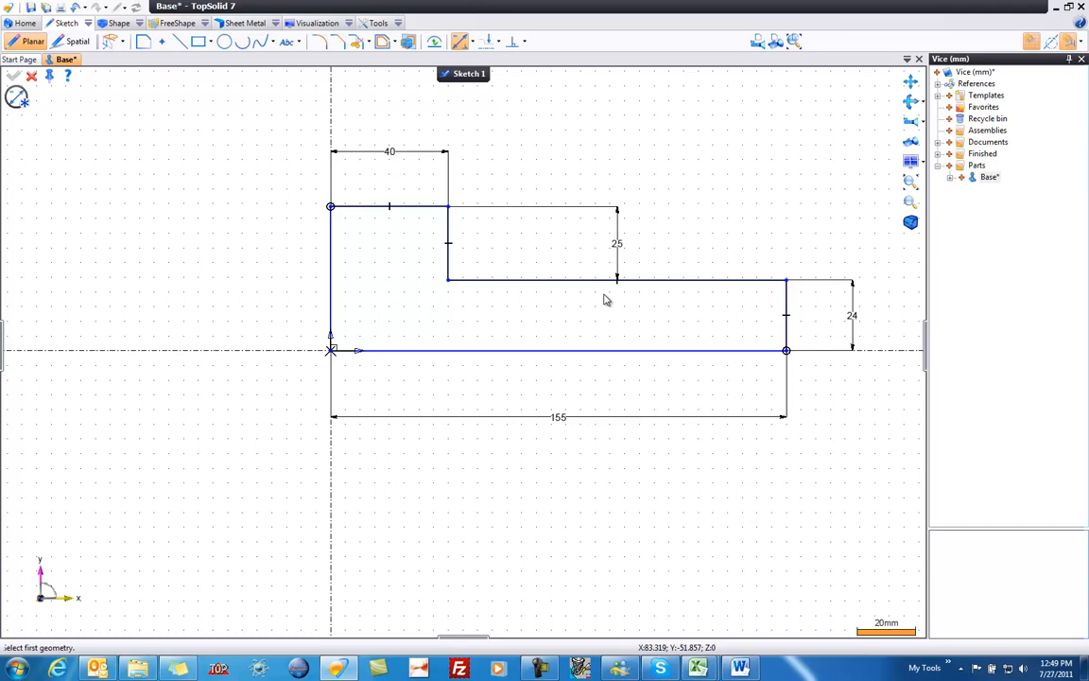
Start an extrusion of the L-shaped profile with a length of 20 mm
{"action": "left_click", "coordinate": [118, 24]}
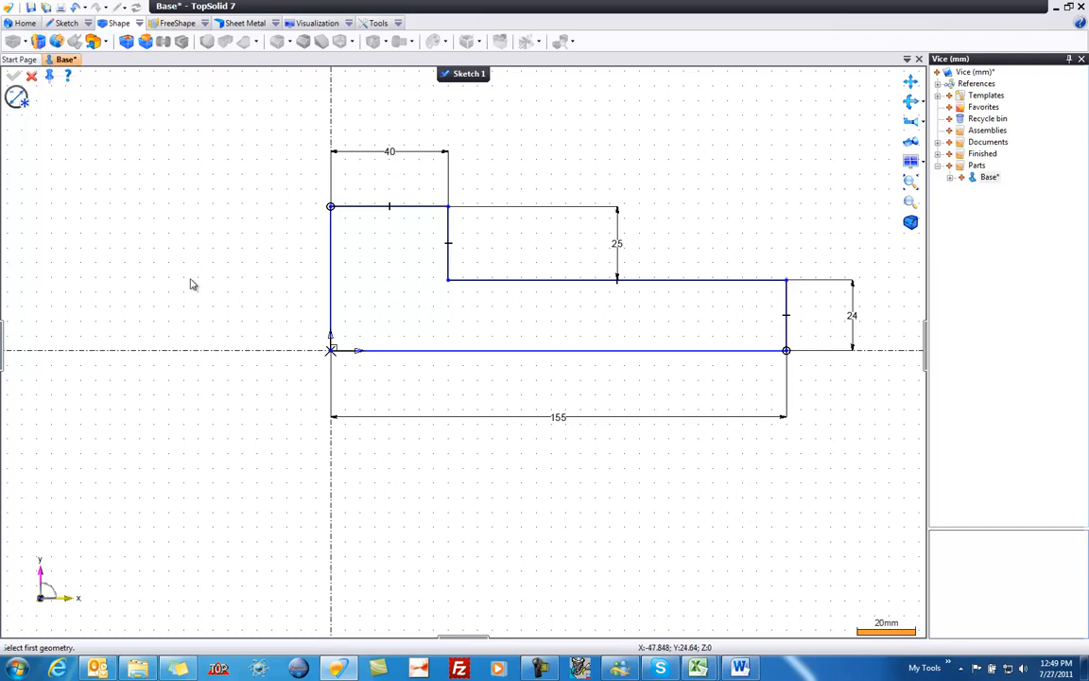
{"action": "left_click", "coordinate": [32, 76]}
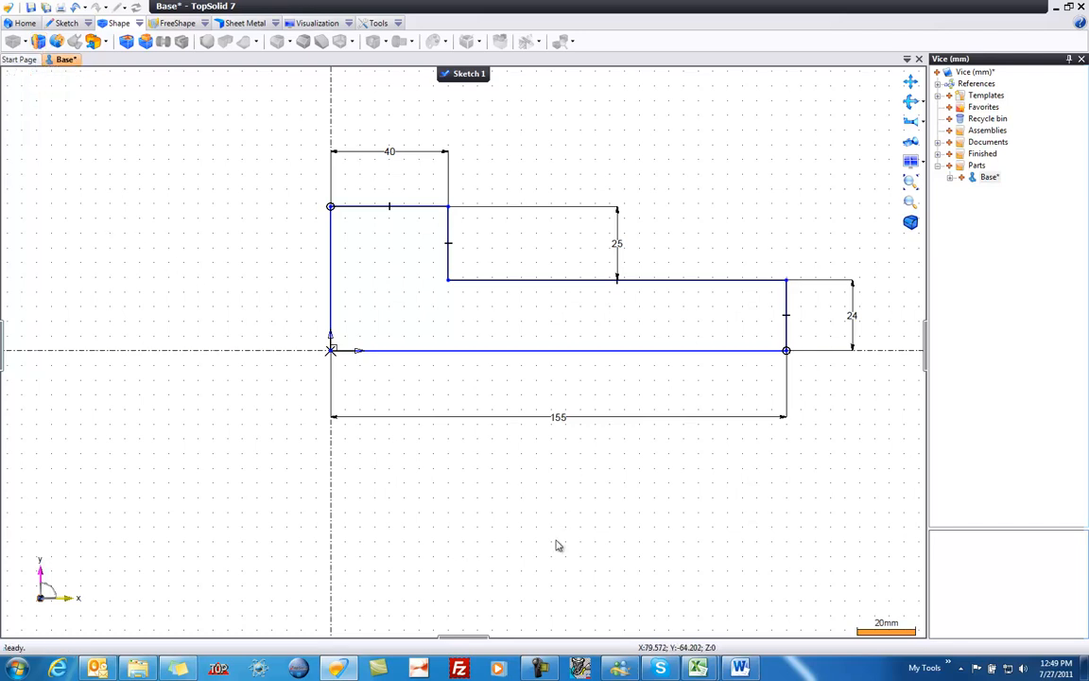
{"action": "right_click", "coordinate": [450, 444]}
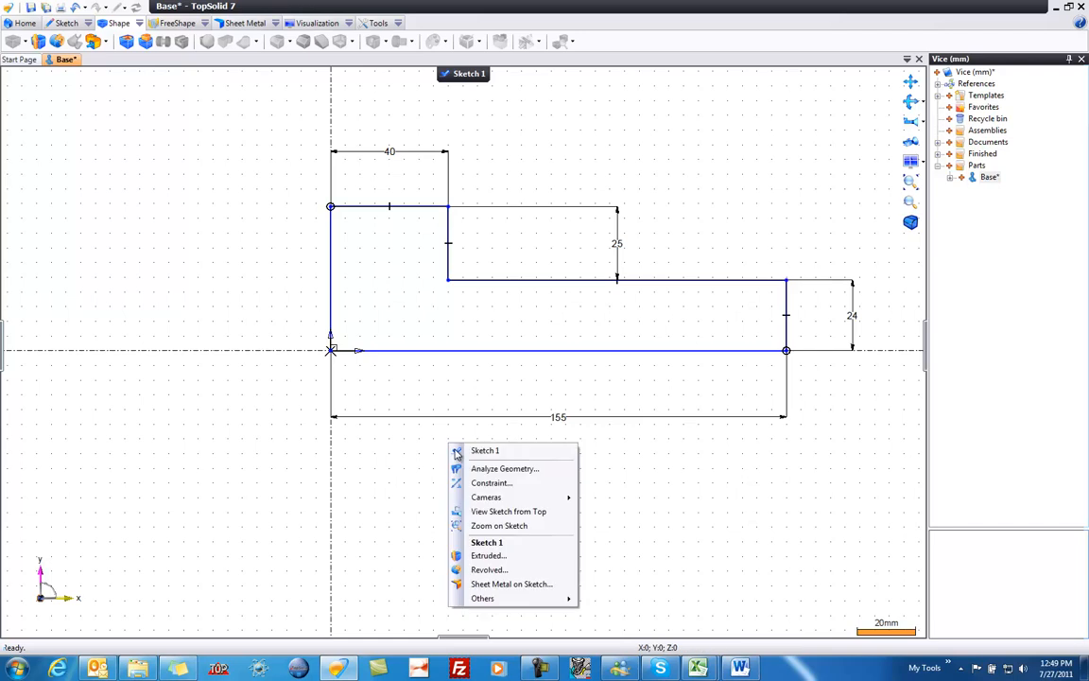
{"action": "left_click", "coordinate": [542, 558]}
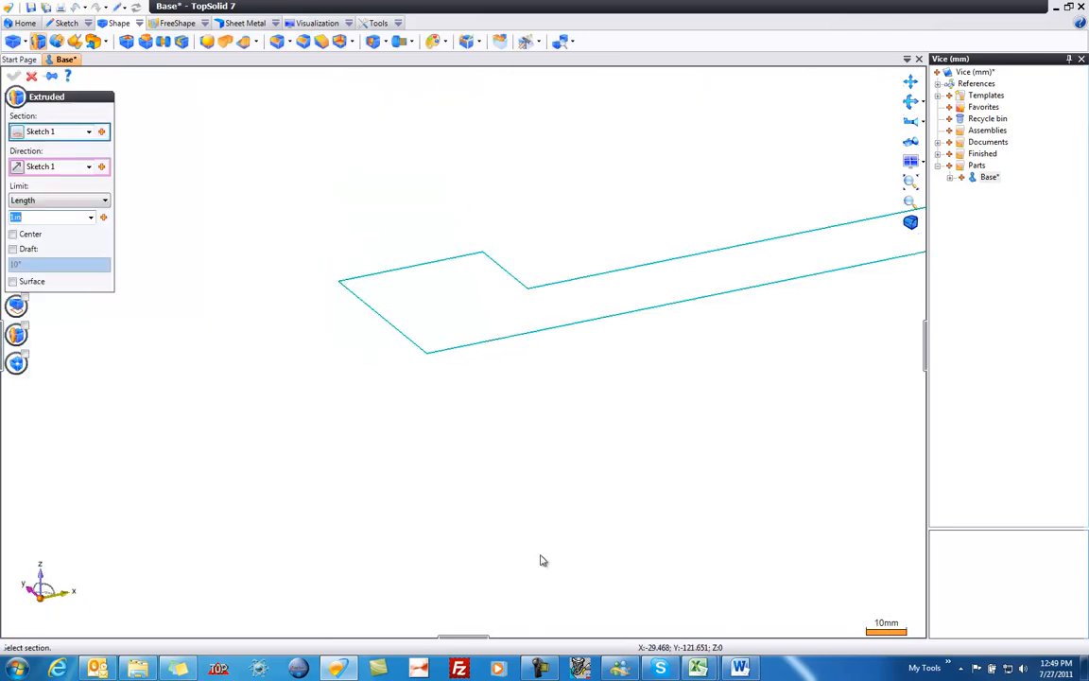
{"action": "scroll", "coordinate": [266, 433], "scroll_direction": "down", "scroll_amount": 4}
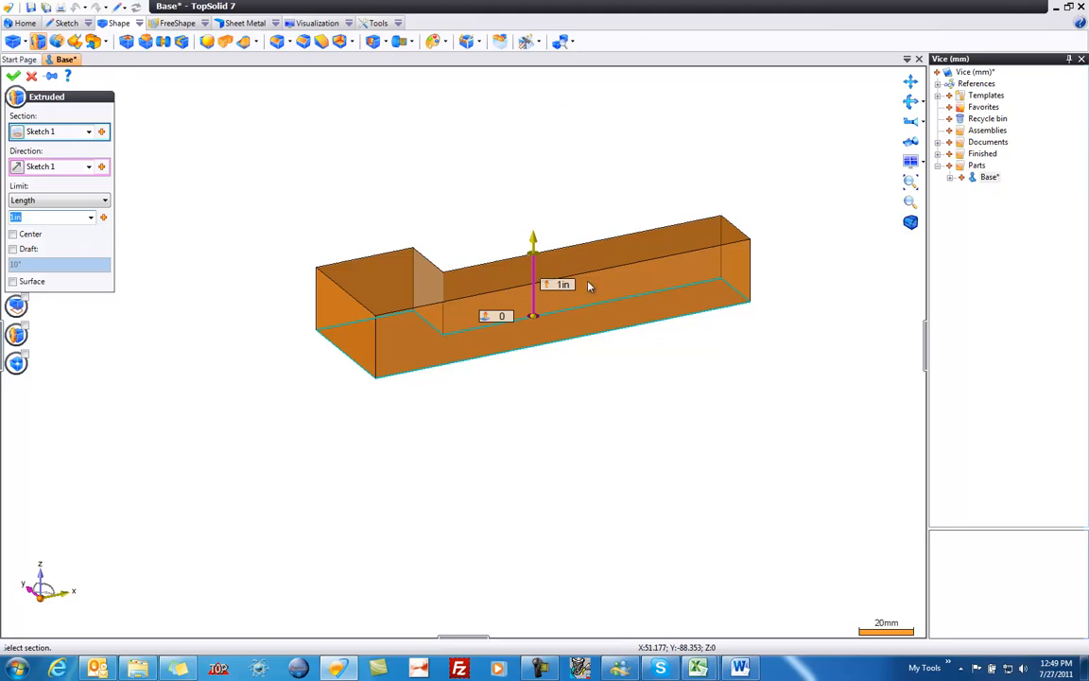
{"action": "type", "text": "20mm"}
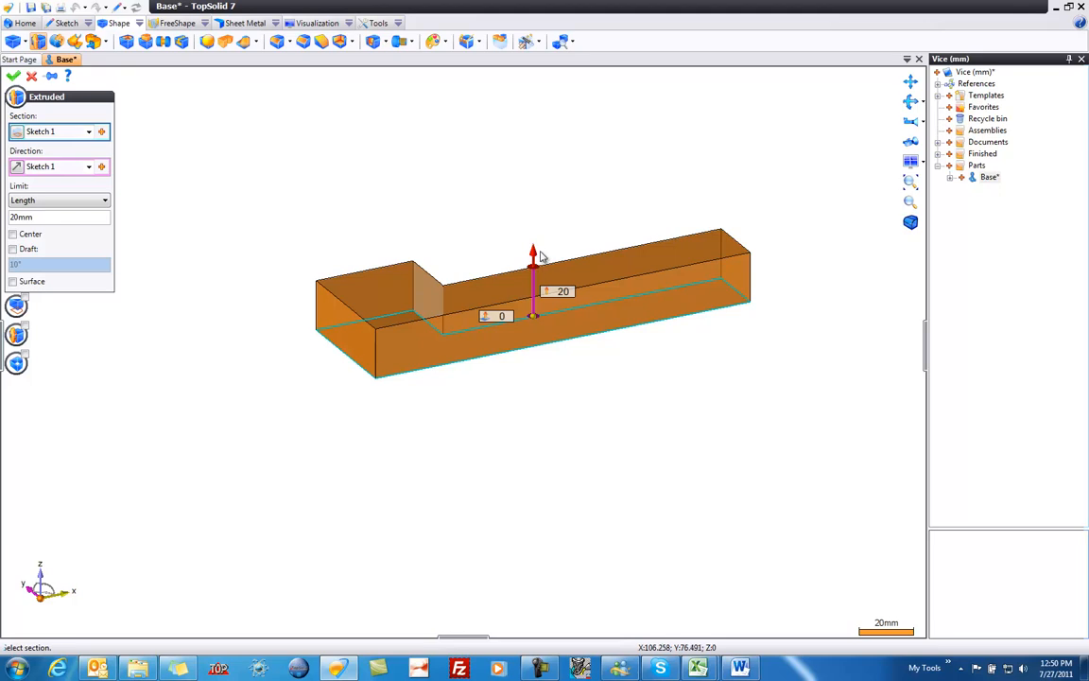
Set the L-profile's extrusion length to 40 mm and complete the solid
{"action": "left_click_drag", "start_coordinate": [535, 260], "coordinate": [542, 227]}
{"action": "left_click", "coordinate": [568, 278]}
{"action": "type", "text": "40"}
{"action": "key", "text": "Return"}
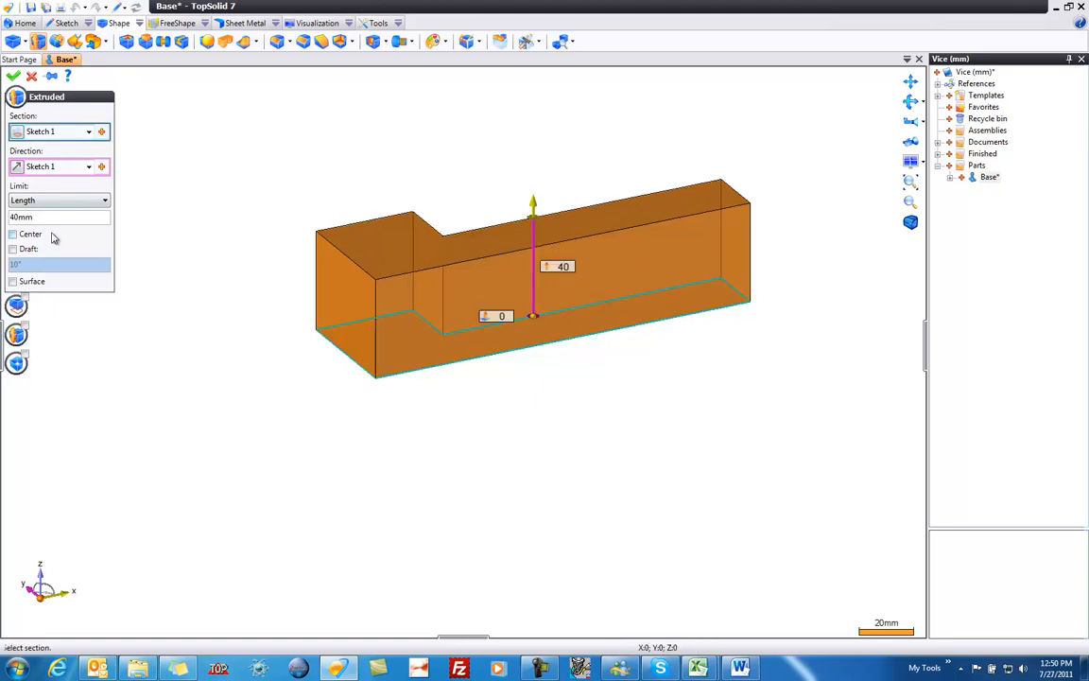
{"action": "left_click", "coordinate": [18, 216]}
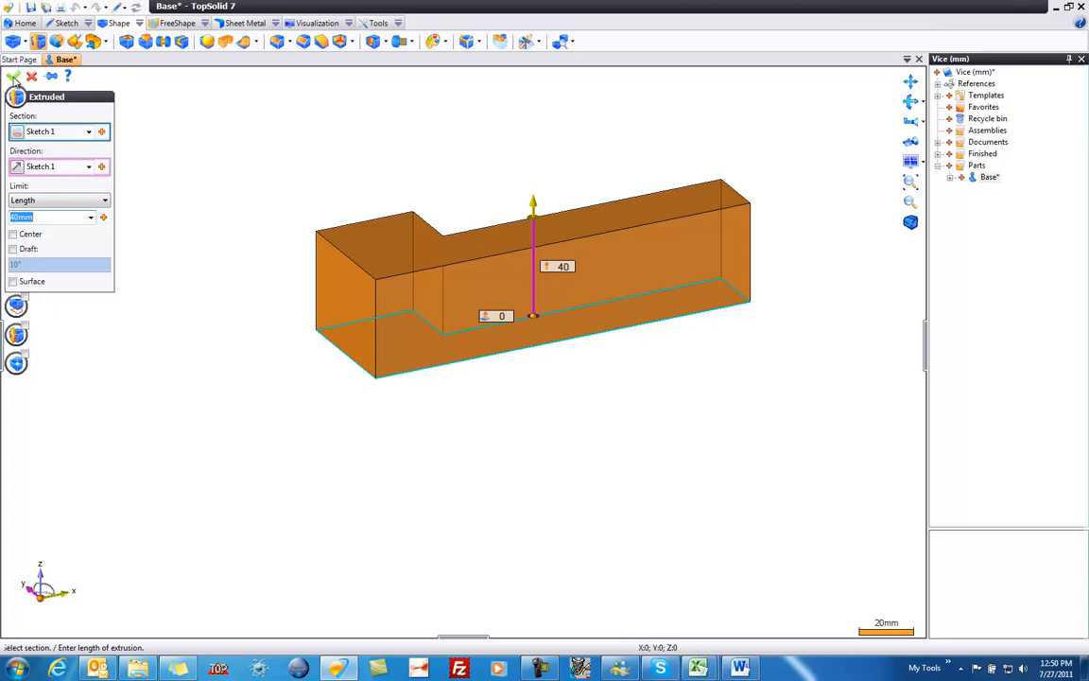
{"action": "right_click", "coordinate": [289, 159]}
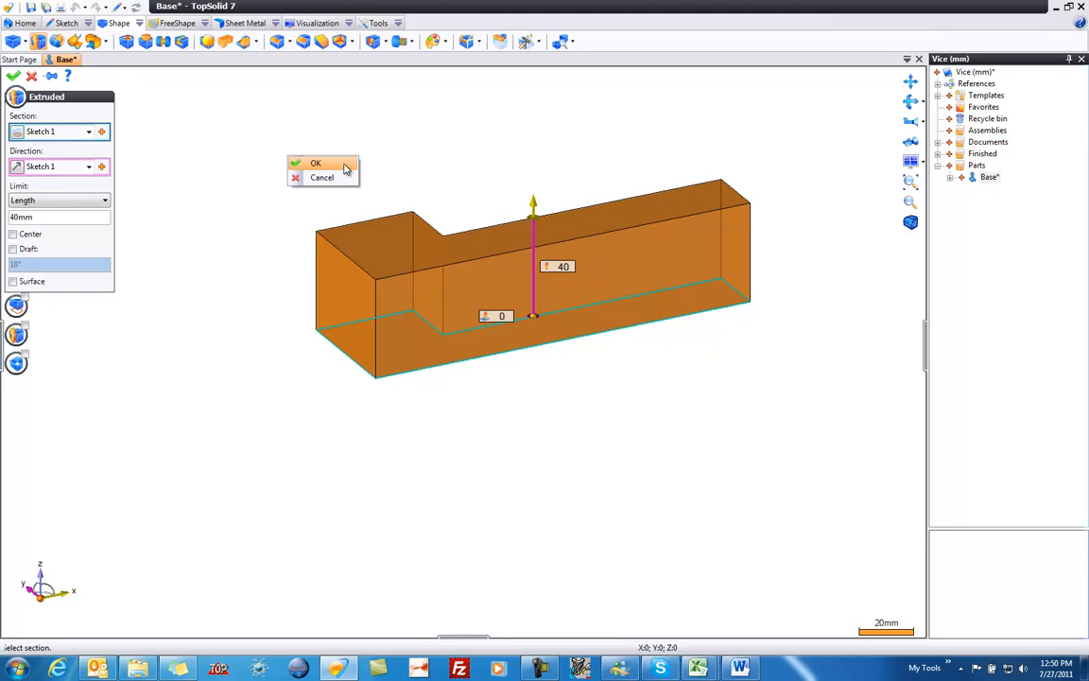
{"action": "left_click", "coordinate": [333, 166]}
{"action": "right_click", "coordinate": [435, 144]}
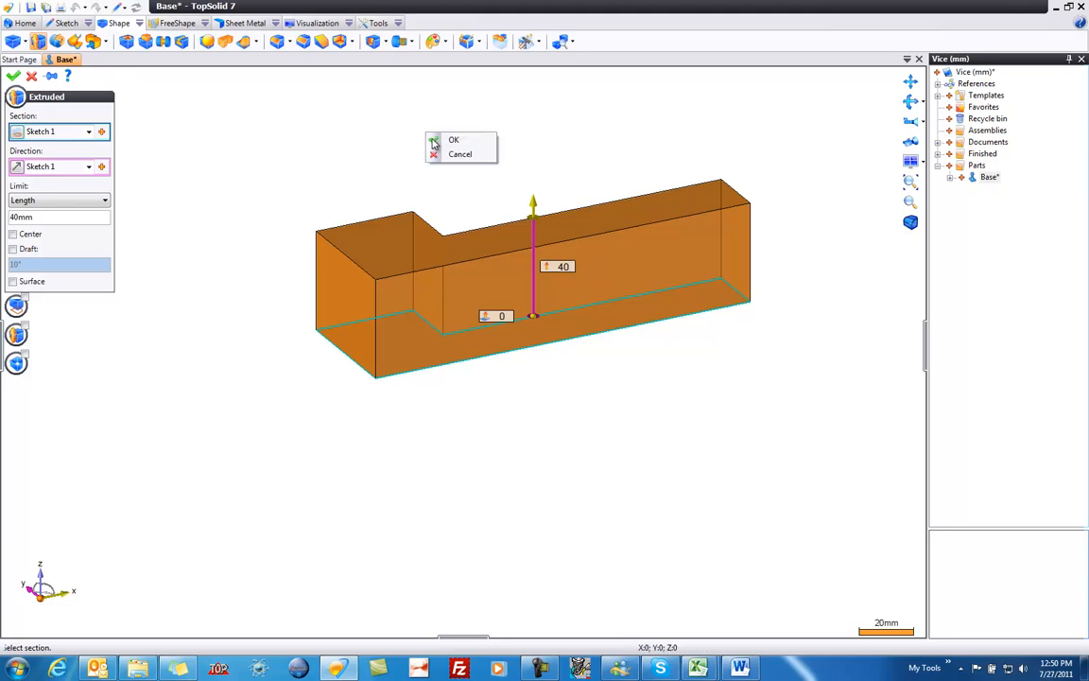
{"action": "left_click", "coordinate": [437, 142]}
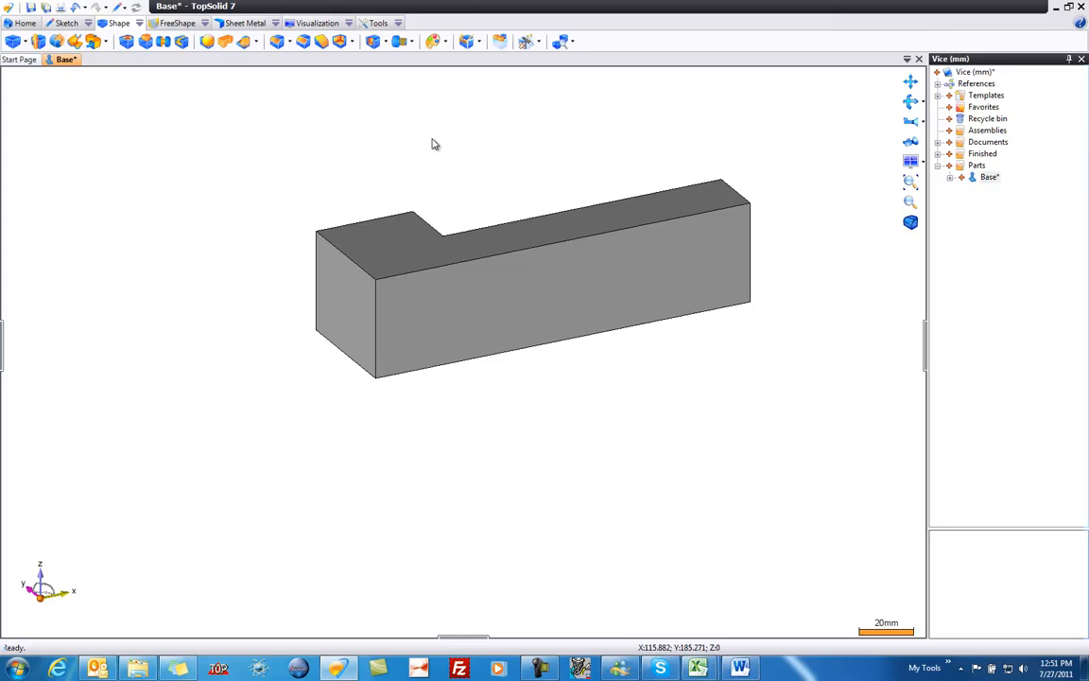
Sketch a rectangle about 115 by 7.5 mm on the lower step's upper face, from its outer corner to the raised block's edge
{"action": "left_click", "coordinate": [64, 24]}
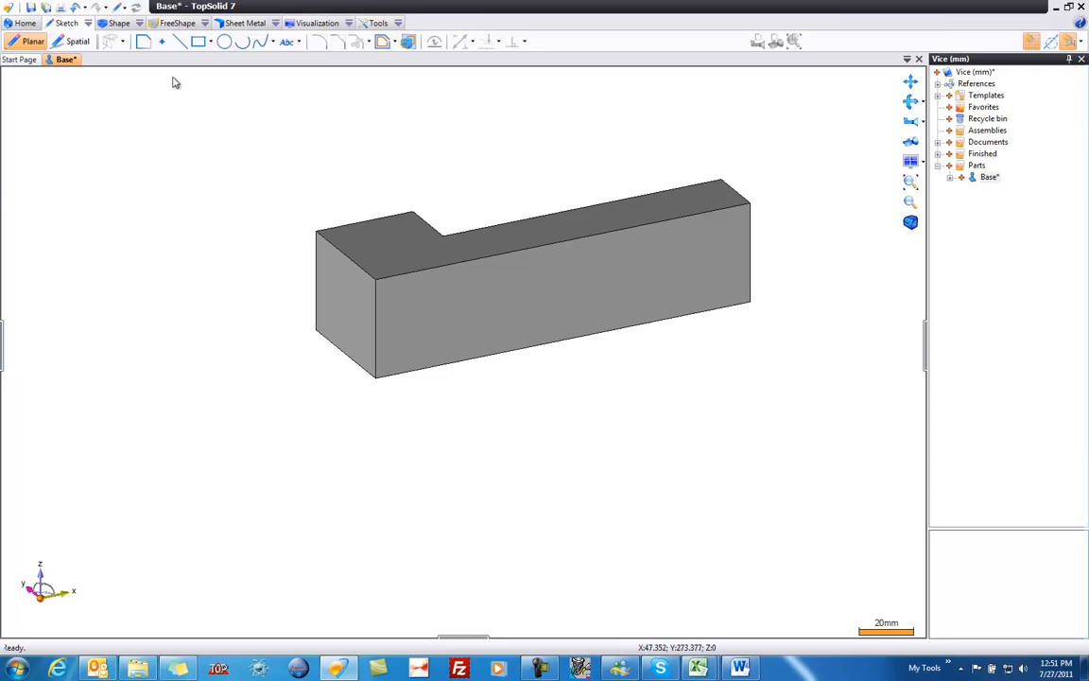
{"action": "left_click", "coordinate": [200, 44]}
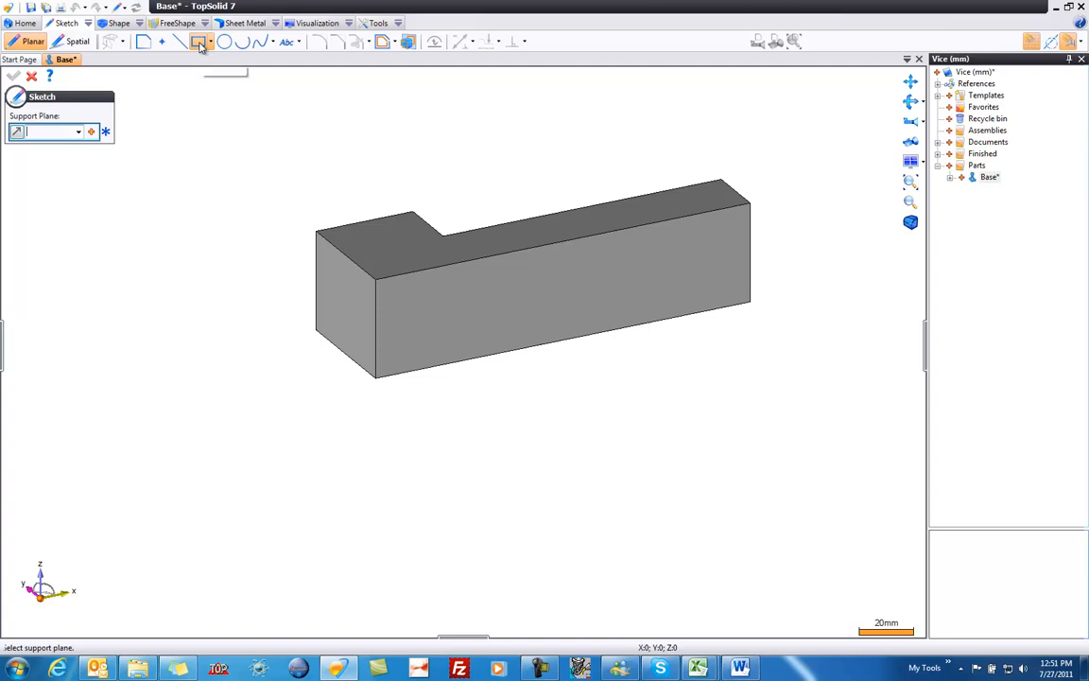
{"action": "scroll", "coordinate": [201, 48], "scroll_direction": "up", "scroll_amount": 1}
{"action": "scroll", "coordinate": [200, 47], "scroll_direction": "down", "scroll_amount": 4}
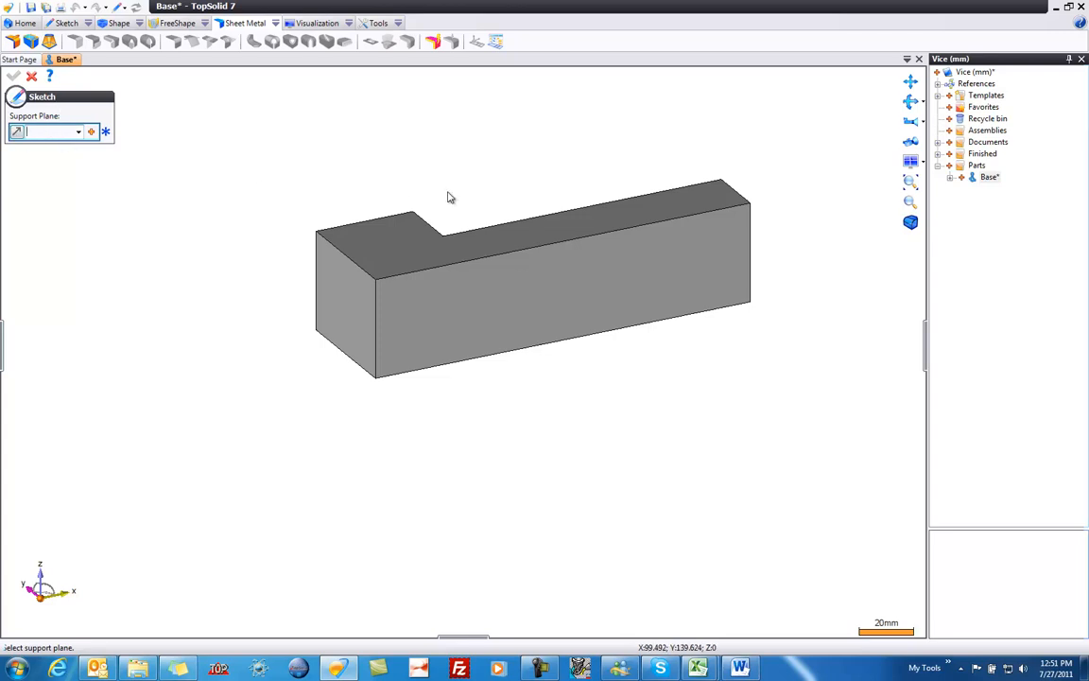
{"action": "middle_click_drag", "start_coordinate": [596, 148], "coordinate": [520, 281]}
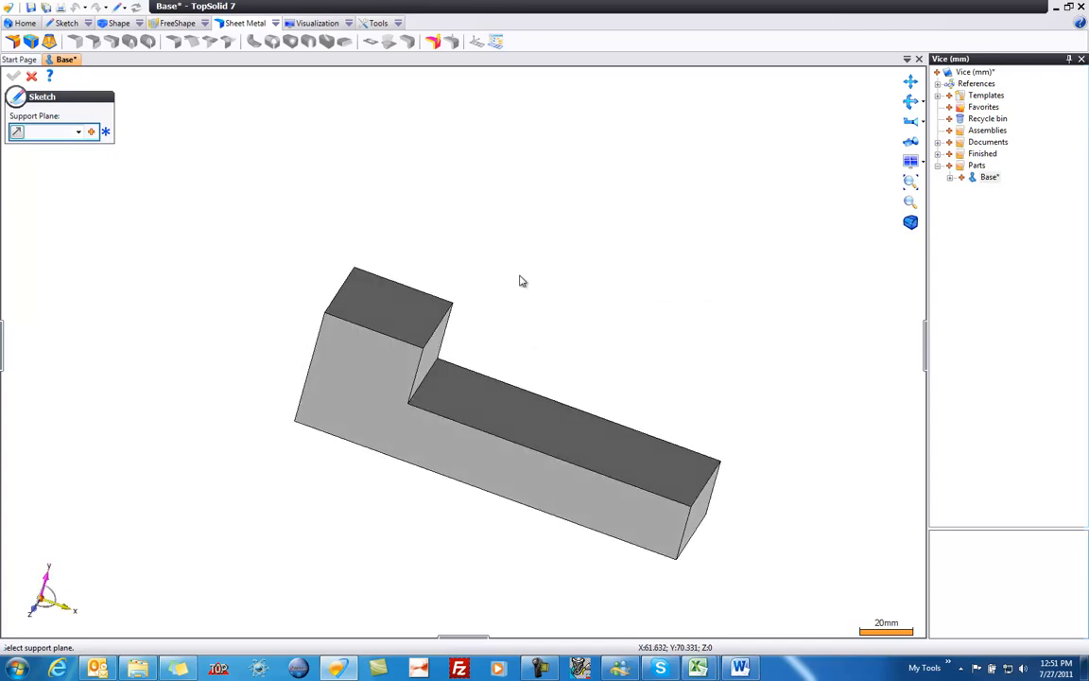
{"action": "left_click", "coordinate": [522, 418]}
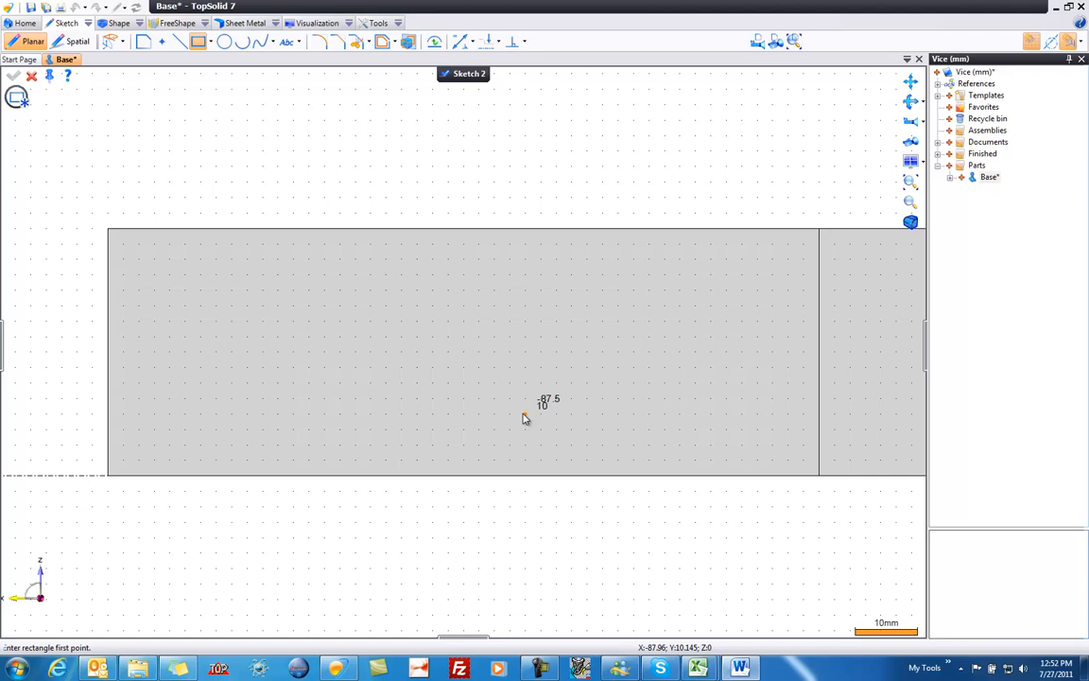
{"action": "left_click", "coordinate": [108, 230]}
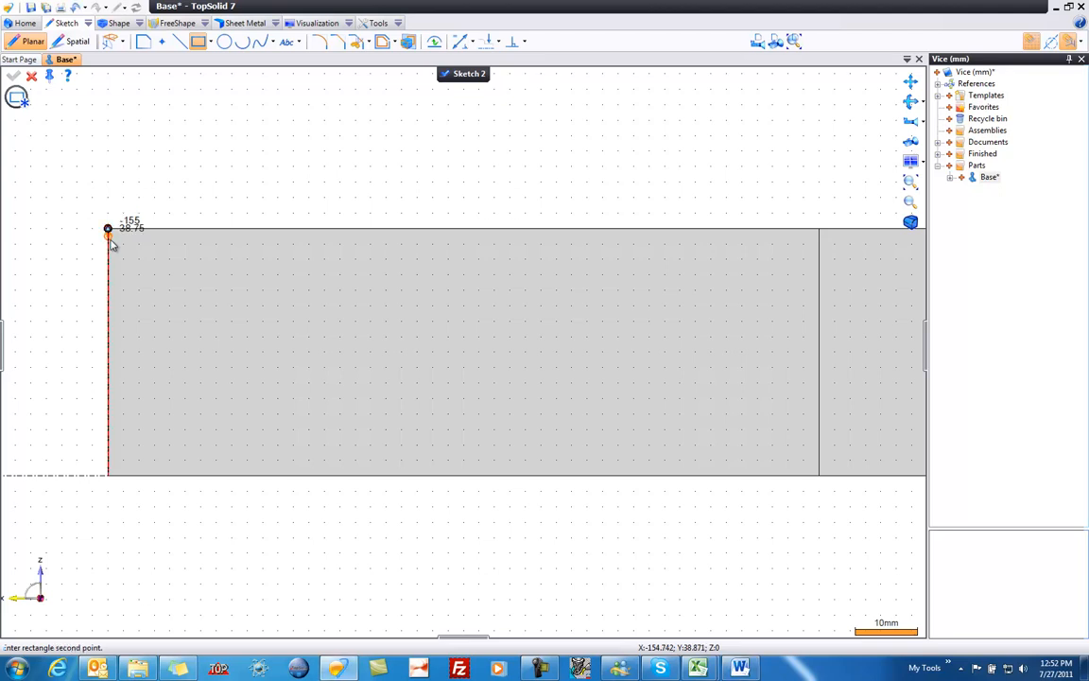
{"action": "left_click", "coordinate": [820, 276]}
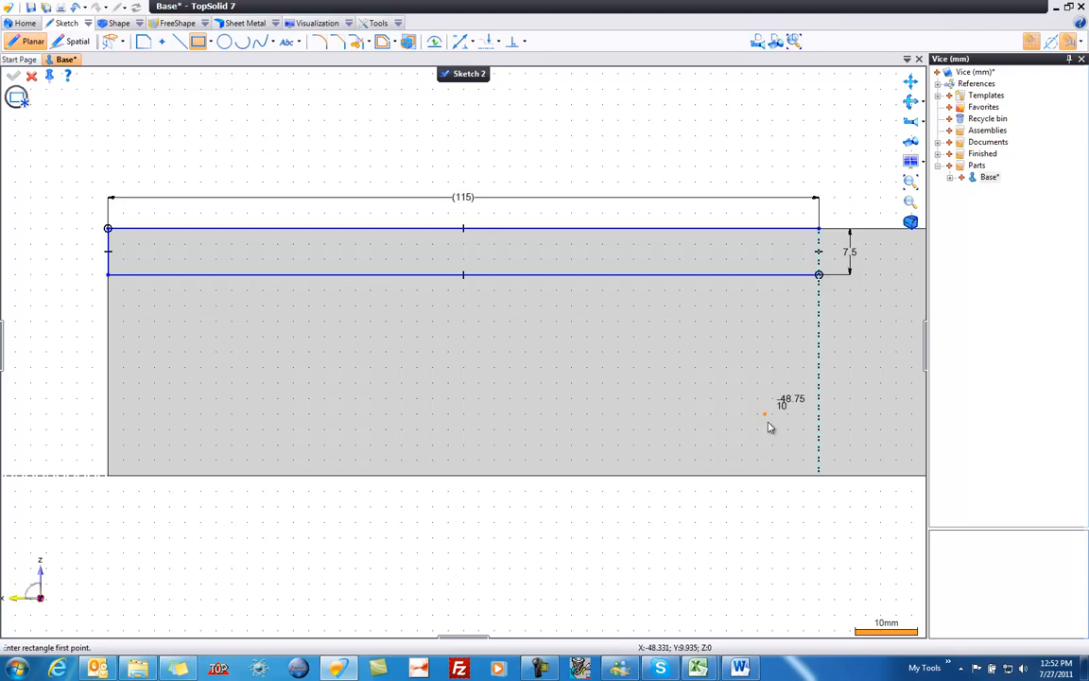
{"action": "key", "text": "Escape"}
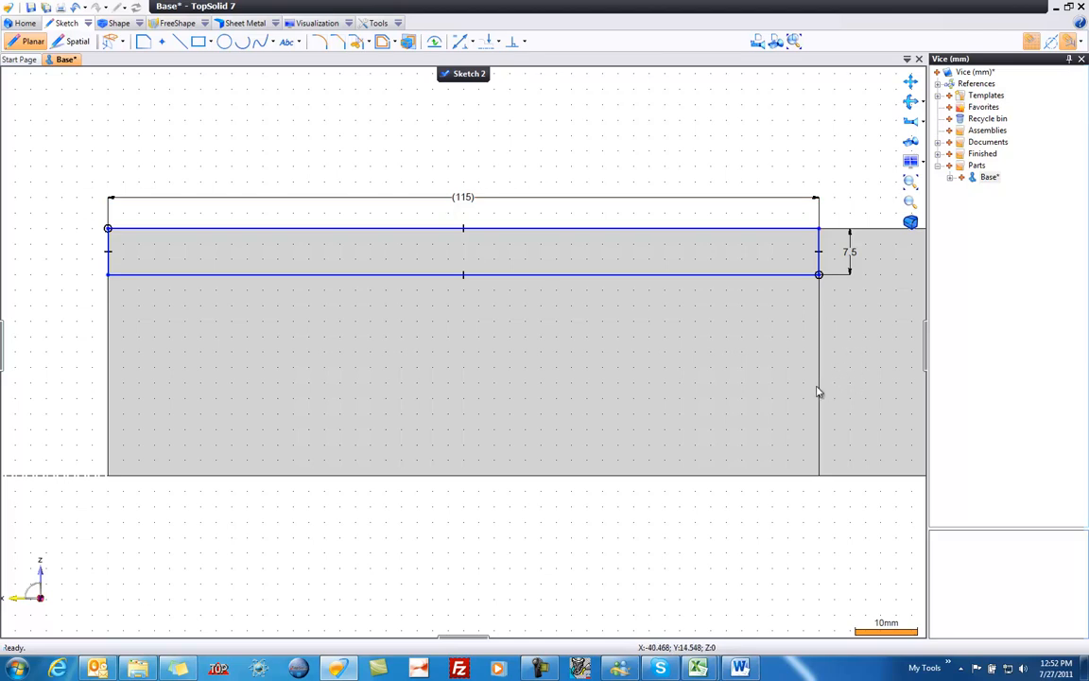
Set the rectangle's narrow width to 12 mm
{"action": "double_click", "coordinate": [850, 252]}
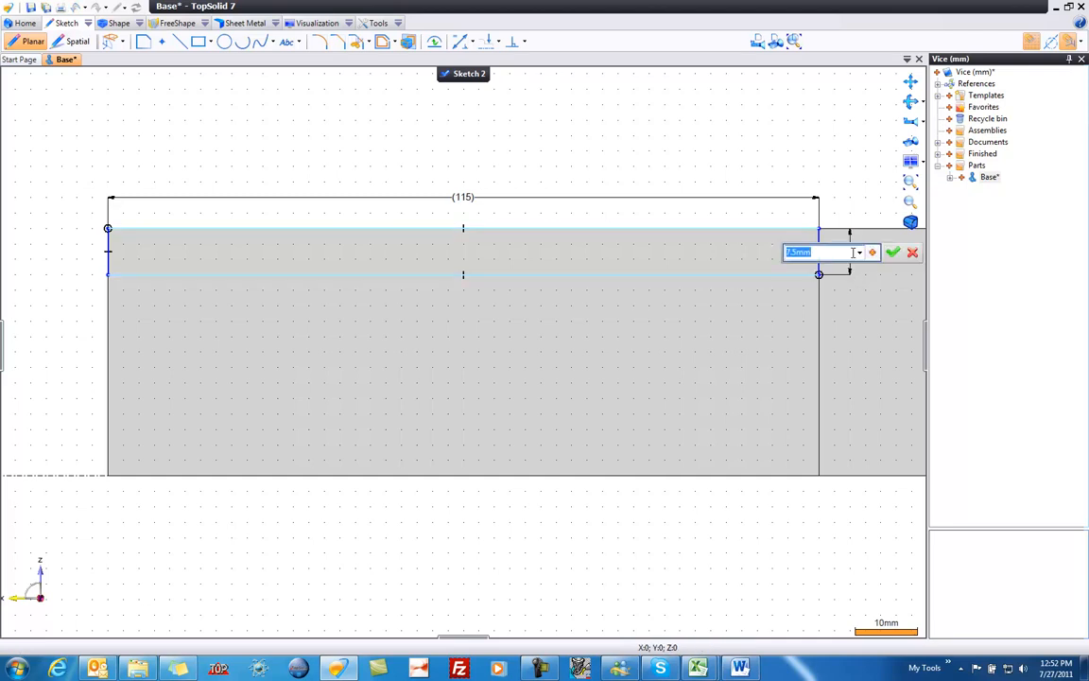
{"action": "type", "text": "12"}
{"action": "key", "text": "Return"}
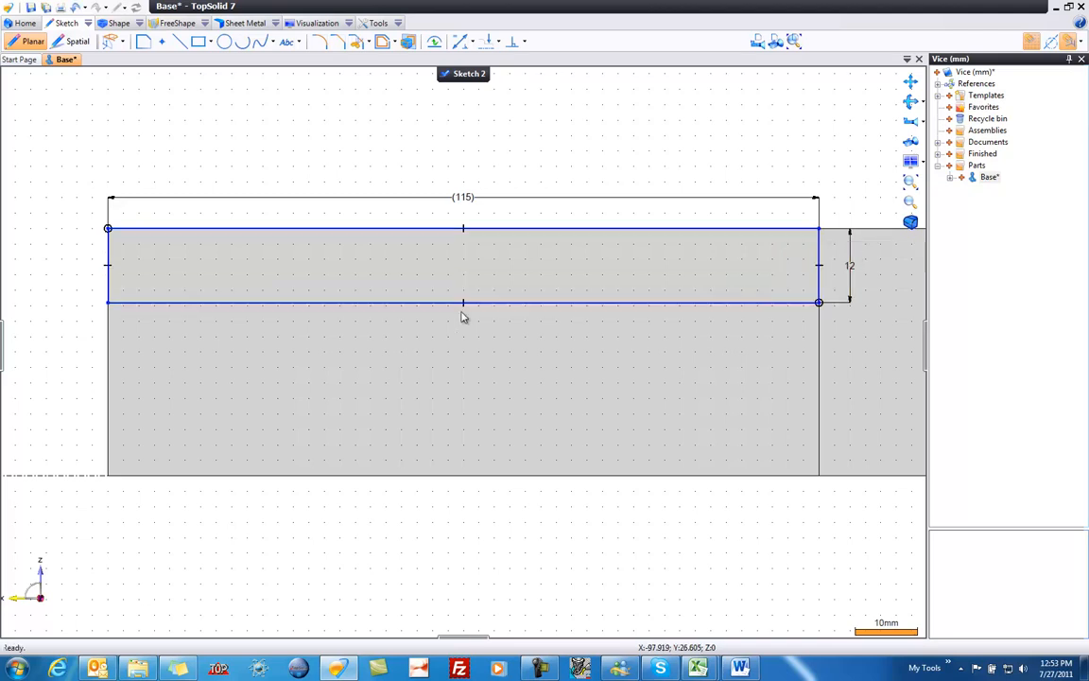
Round the rectangle's inner corner along the raised block's edge with a 5 mm radius fillet
{"action": "scroll", "coordinate": [209, 258], "scroll_direction": "down", "scroll_amount": 2}
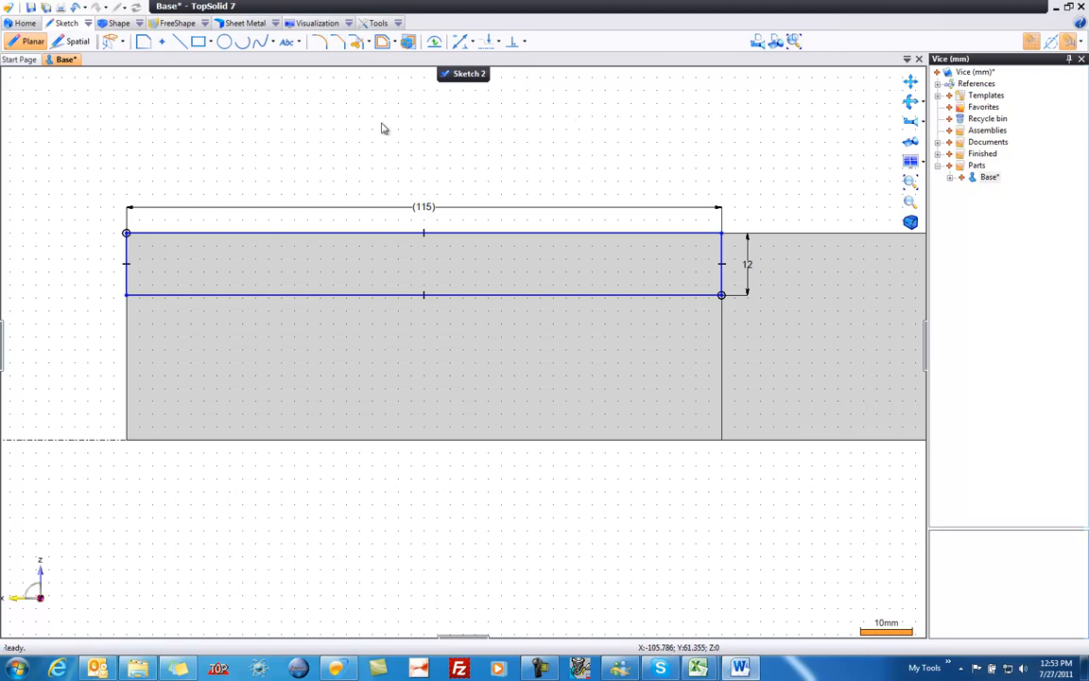
{"action": "left_click", "coordinate": [319, 42]}
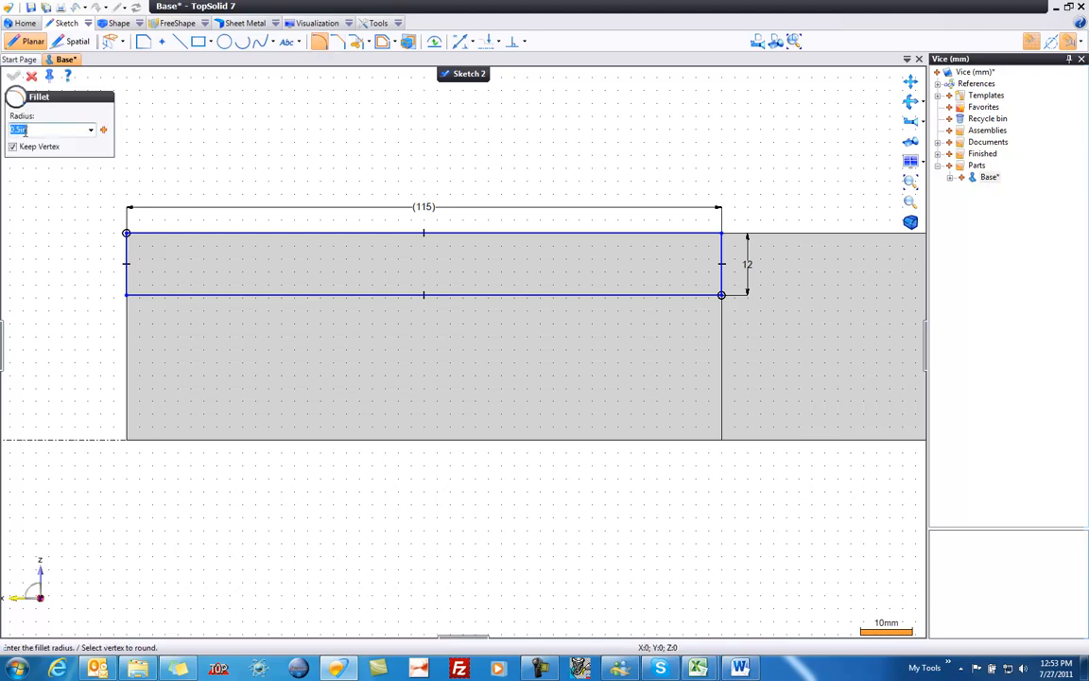
{"action": "type", "text": "5mm"}
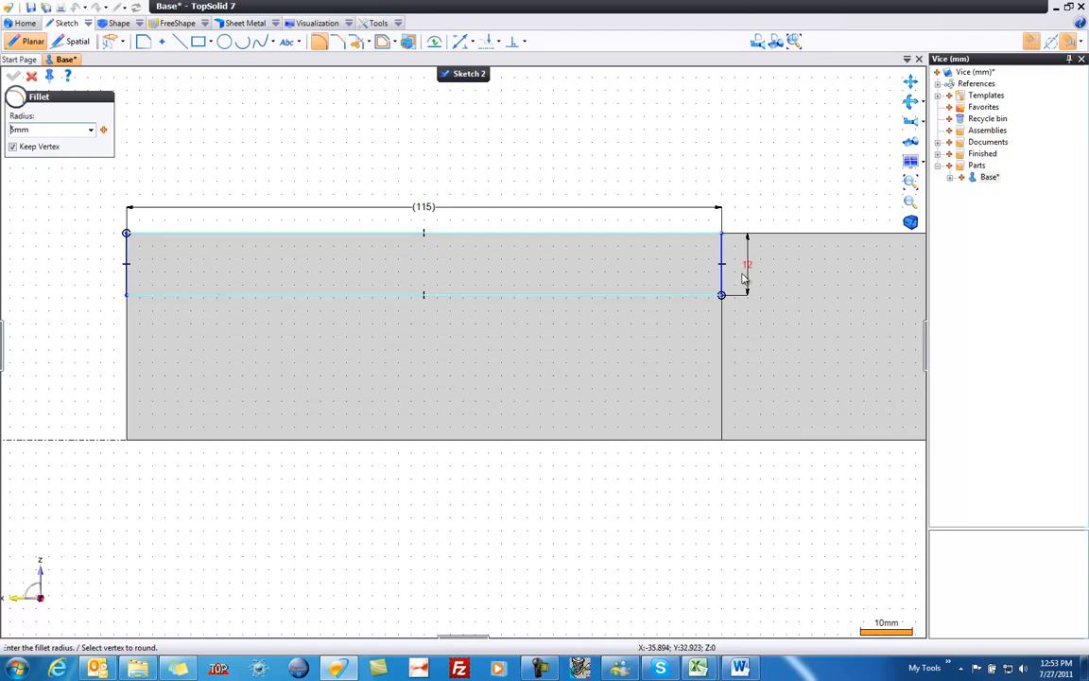
{"action": "left_click", "coordinate": [723, 298]}
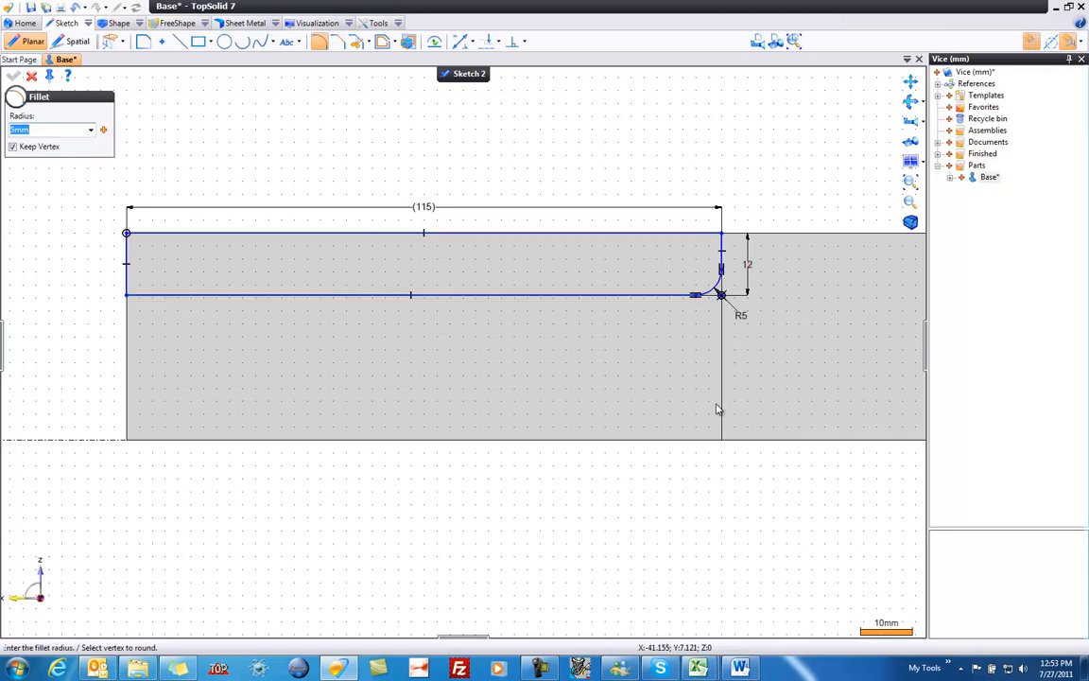
{"action": "scroll", "coordinate": [730, 312], "scroll_direction": "up", "scroll_amount": 3}
{"action": "left_click", "coordinate": [717, 285]}
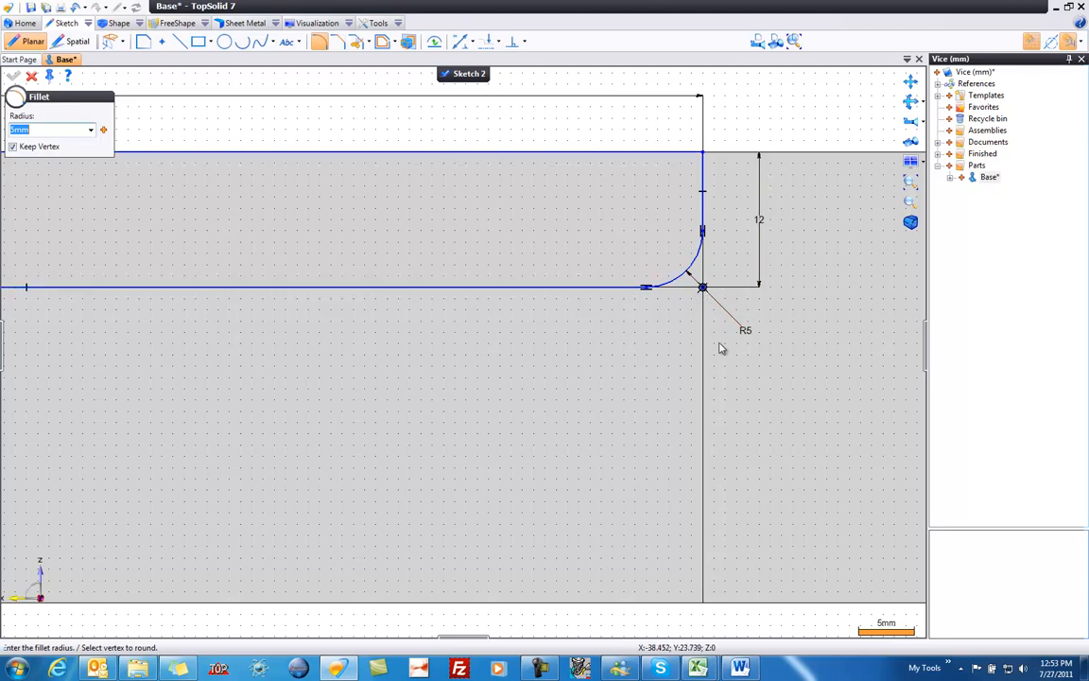
{"action": "scroll", "coordinate": [717, 388], "scroll_direction": "down", "scroll_amount": 3}
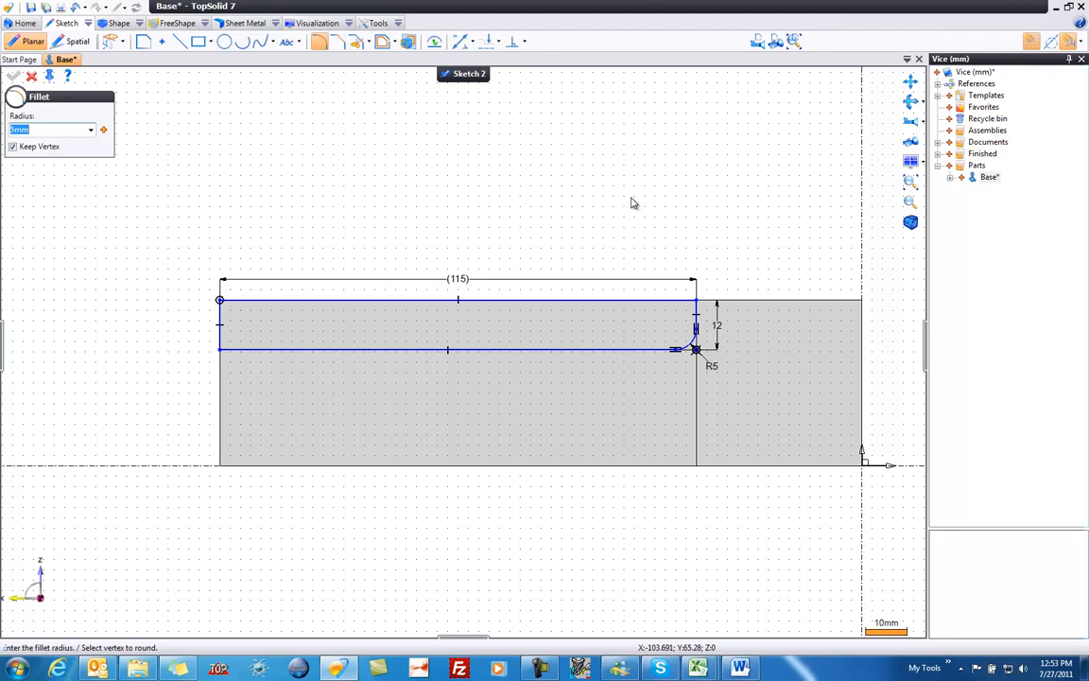
{"action": "key", "text": "Return"}
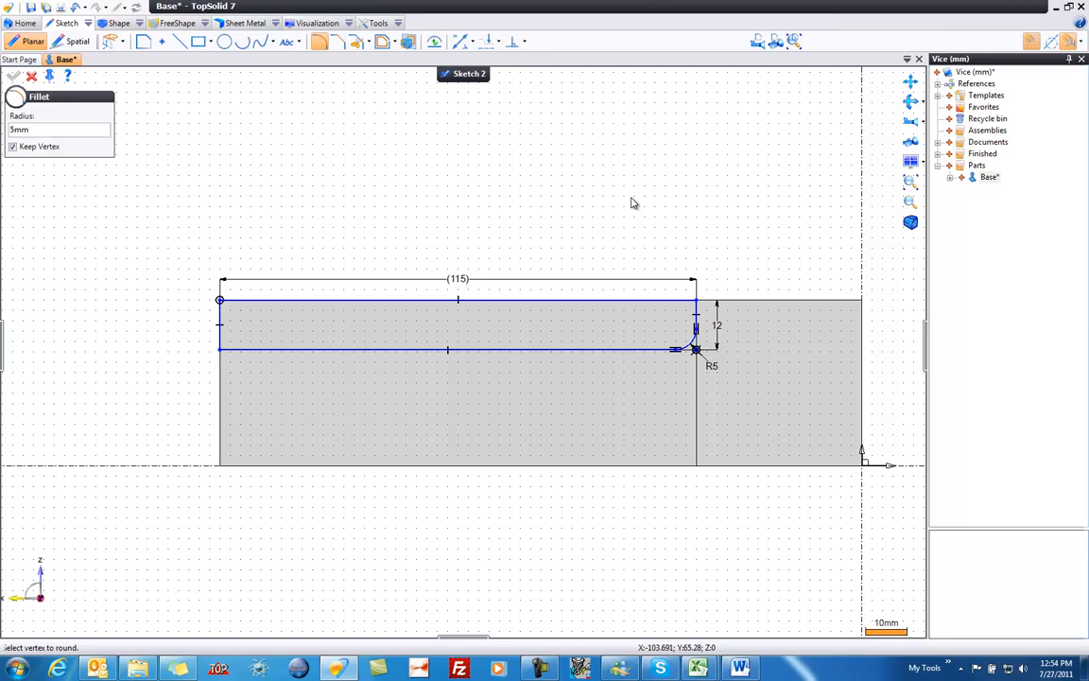
Start a pocket from the filleted rectangle sketch and set its depth to 5 mm
{"action": "left_click", "coordinate": [118, 23]}
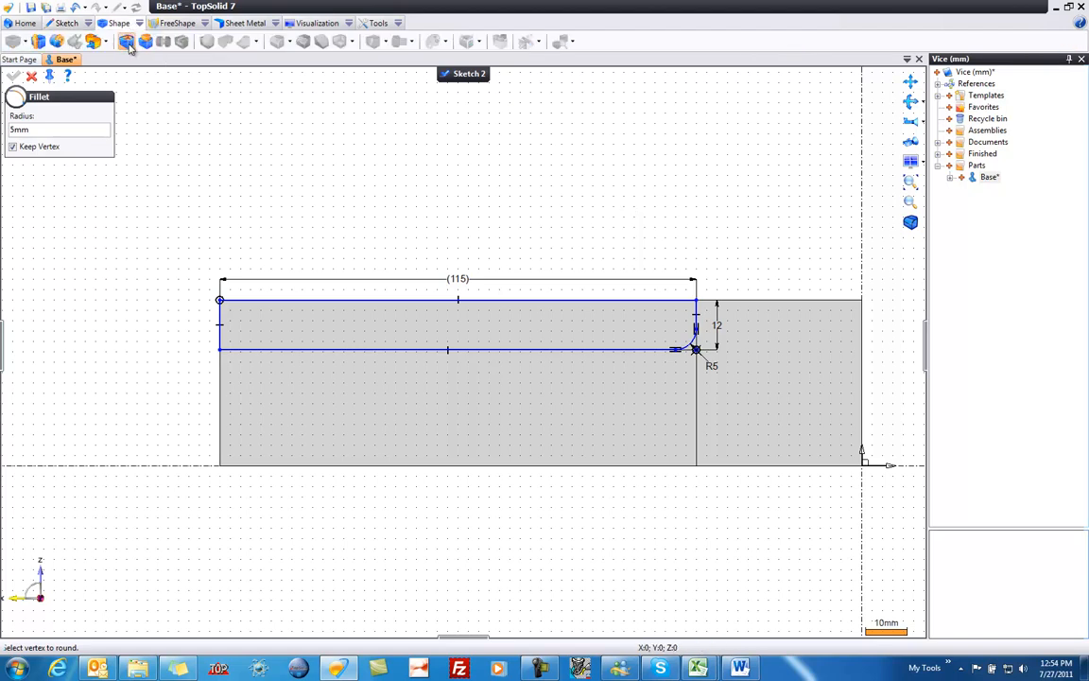
{"action": "right_click", "coordinate": [515, 214]}
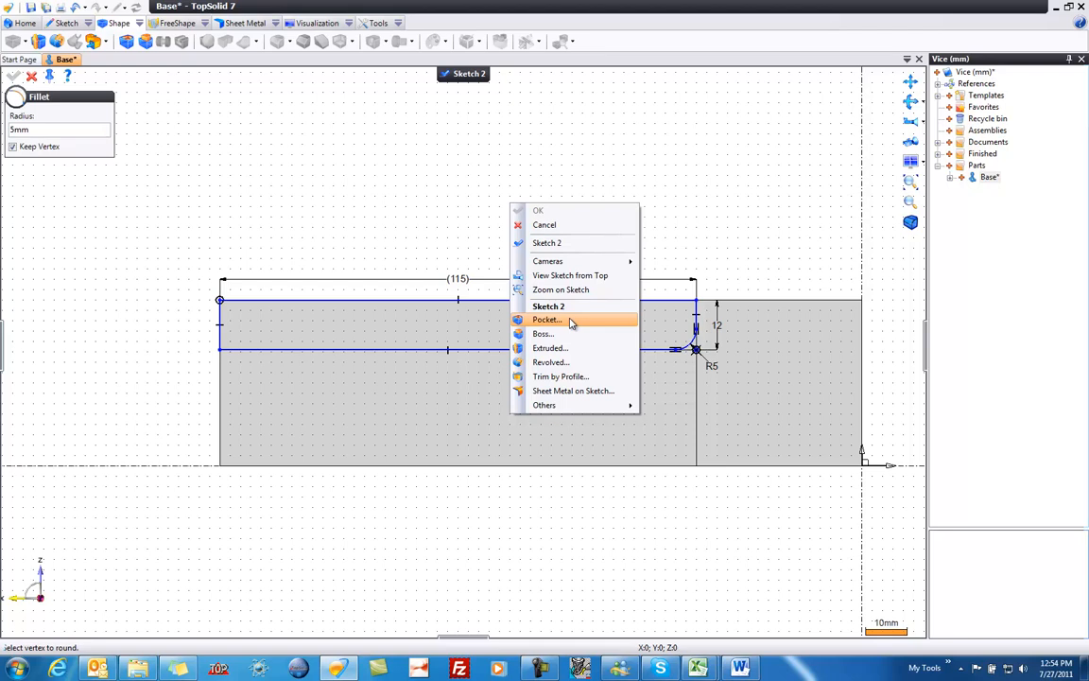
{"action": "left_click", "coordinate": [571, 322]}
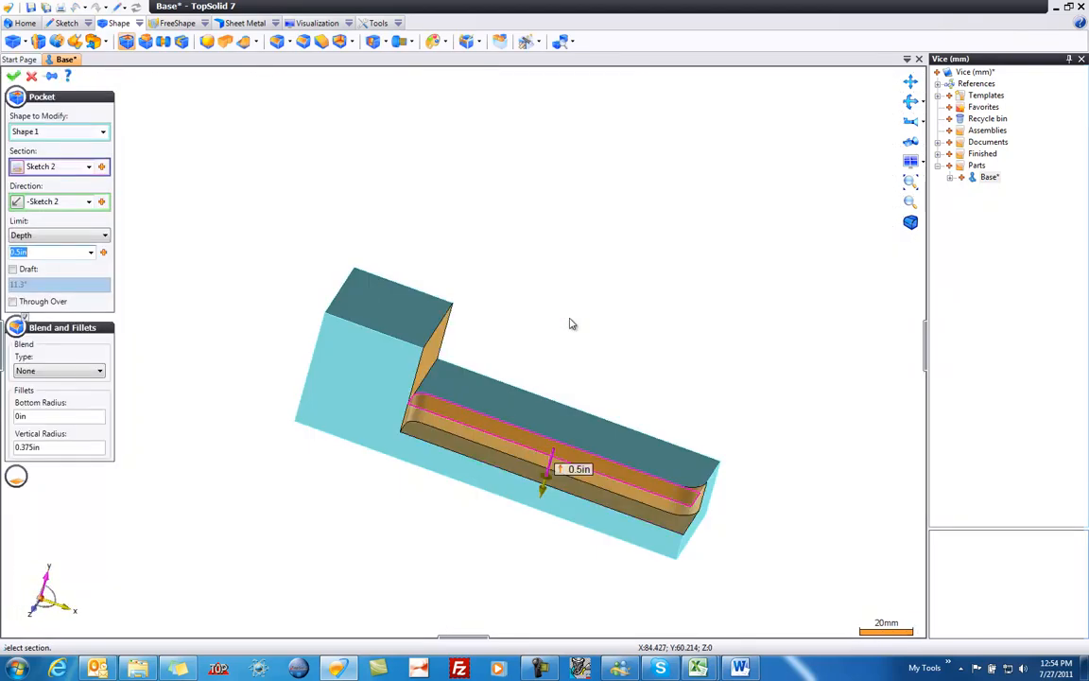
{"action": "mouse_move", "coordinate": [543, 495]}
{"action": "left_mouse_down"}
{"action": "mouse_move", "coordinate": [547, 476]}
{"action": "mouse_move", "coordinate": [539, 517]}
{"action": "mouse_move", "coordinate": [549, 472]}
{"action": "mouse_move", "coordinate": [544, 503]}
{"action": "left_mouse_up"}
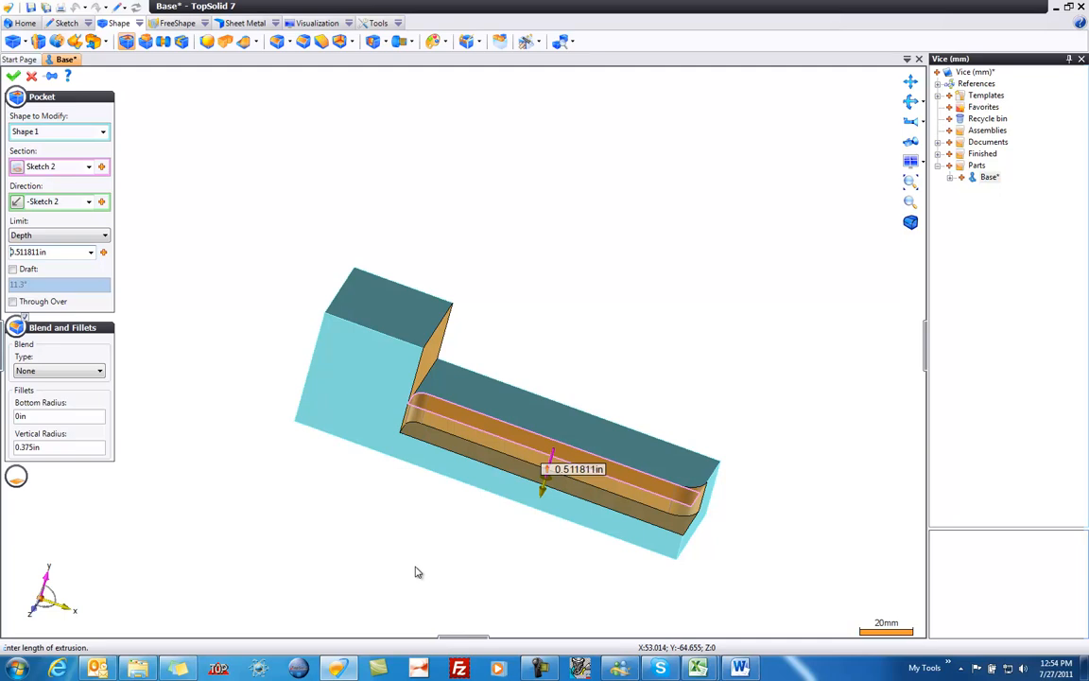
{"action": "left_click", "coordinate": [578, 470]}
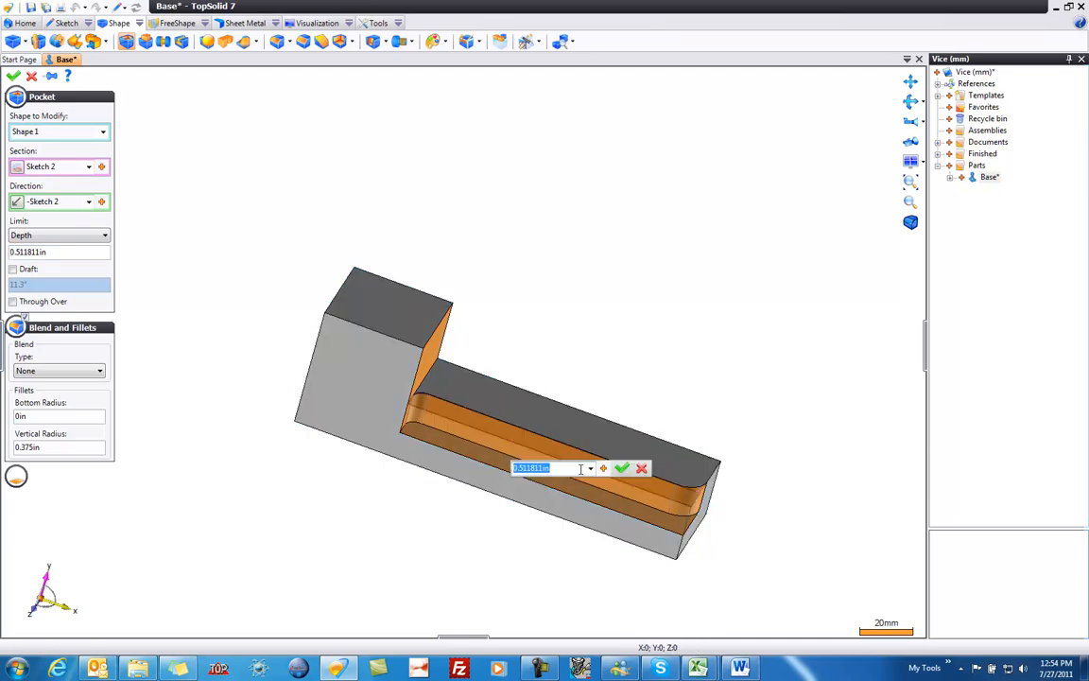
{"action": "type", "text": "5"}
{"action": "key", "text": "Return"}
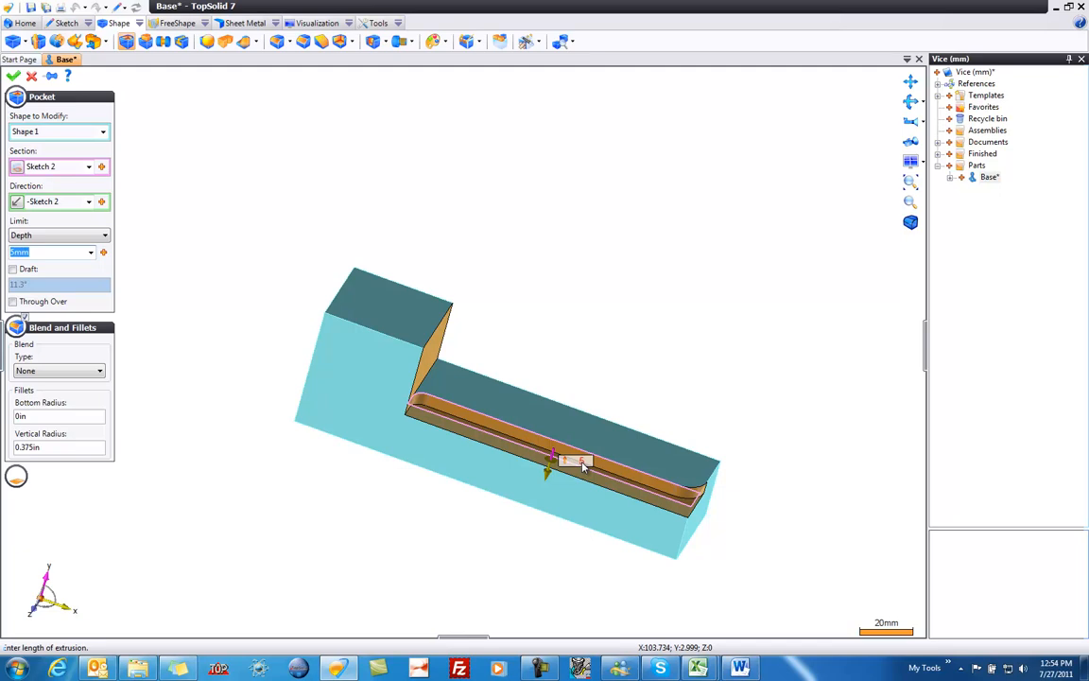
Change the pocket depth to 6 mm, turn off its Blend and Fillets option, and complete the cut
{"action": "mouse_move", "coordinate": [547, 473]}
{"action": "left_mouse_down"}
{"action": "mouse_move", "coordinate": [541, 484]}
{"action": "mouse_move", "coordinate": [548, 476]}
{"action": "left_mouse_up"}
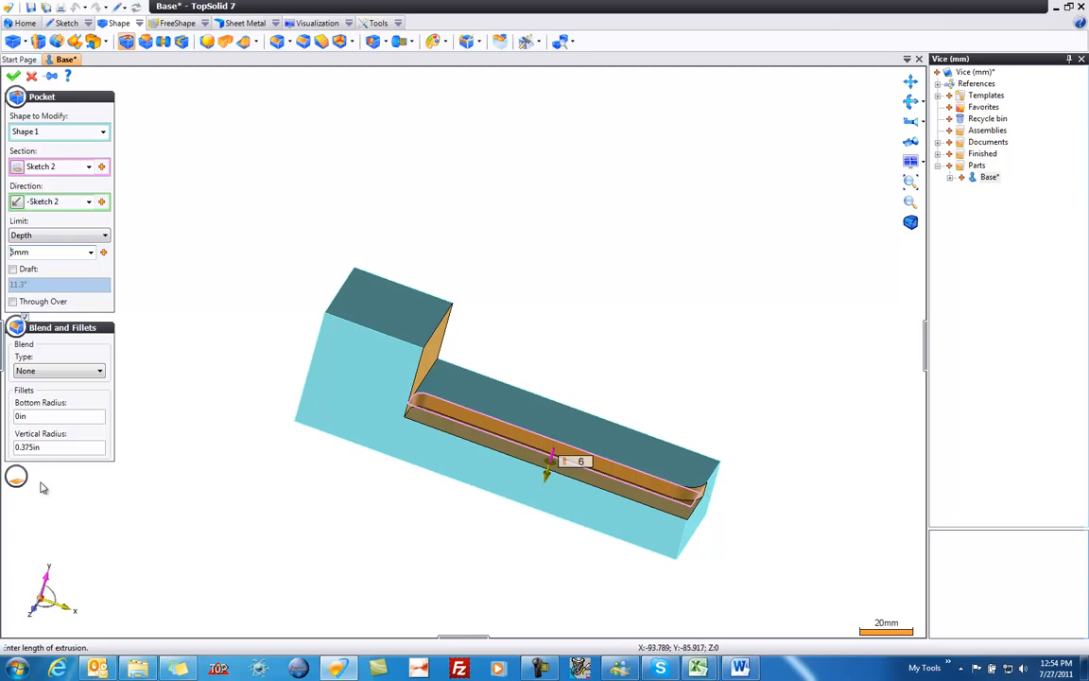
{"action": "left_click", "coordinate": [27, 326]}
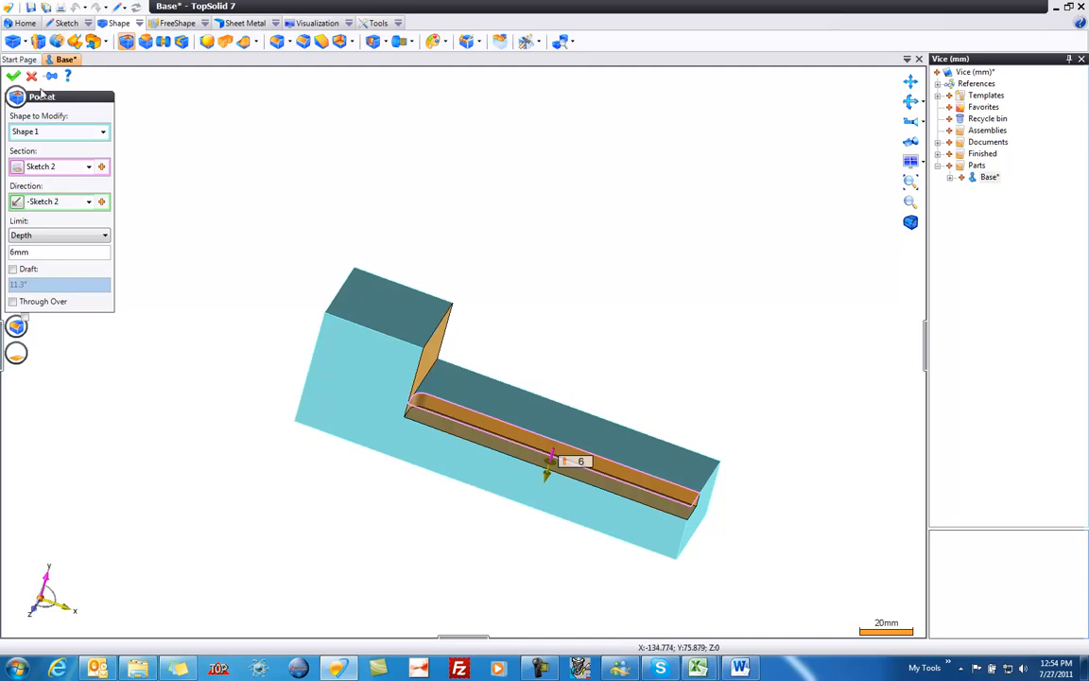
{"action": "left_click", "coordinate": [13, 76]}
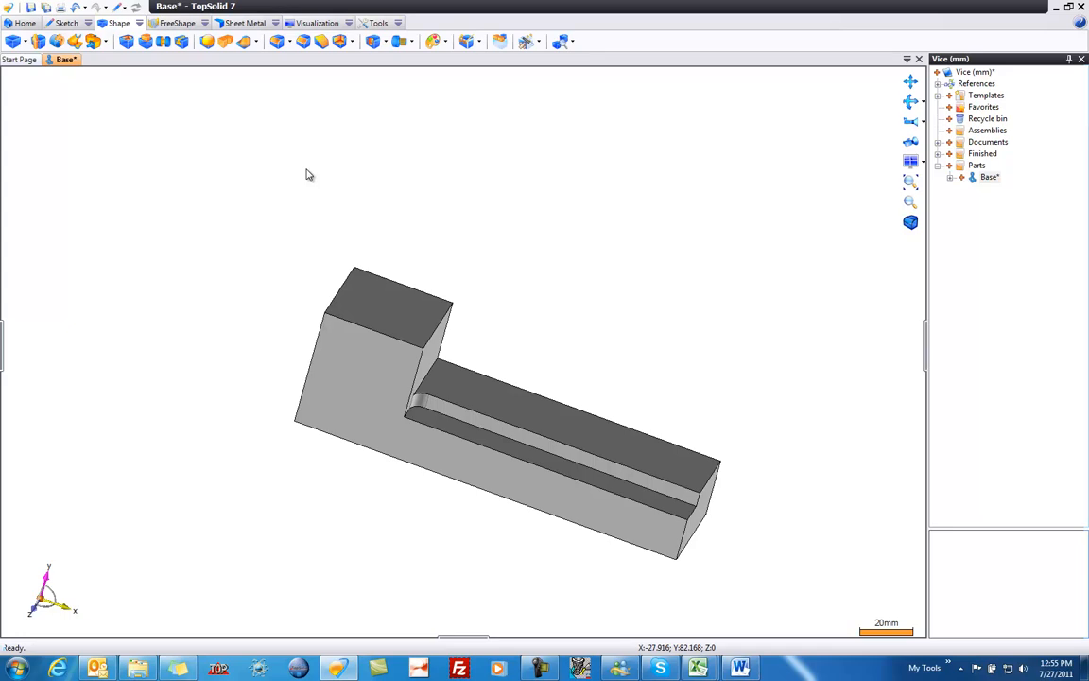
Start a sketch on the lower step's upper face and draw a horizontal contour line about 75 mm long, 10 mm from the horizontal axis
{"action": "right_click", "coordinate": [493, 182]}
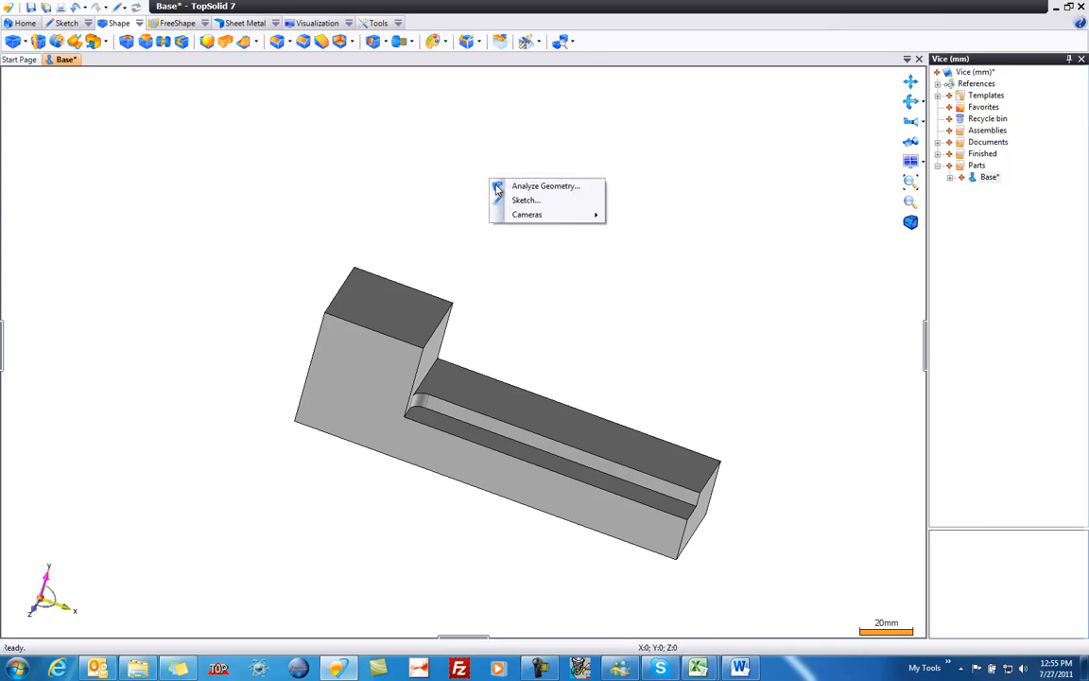
{"action": "left_click", "coordinate": [557, 203]}
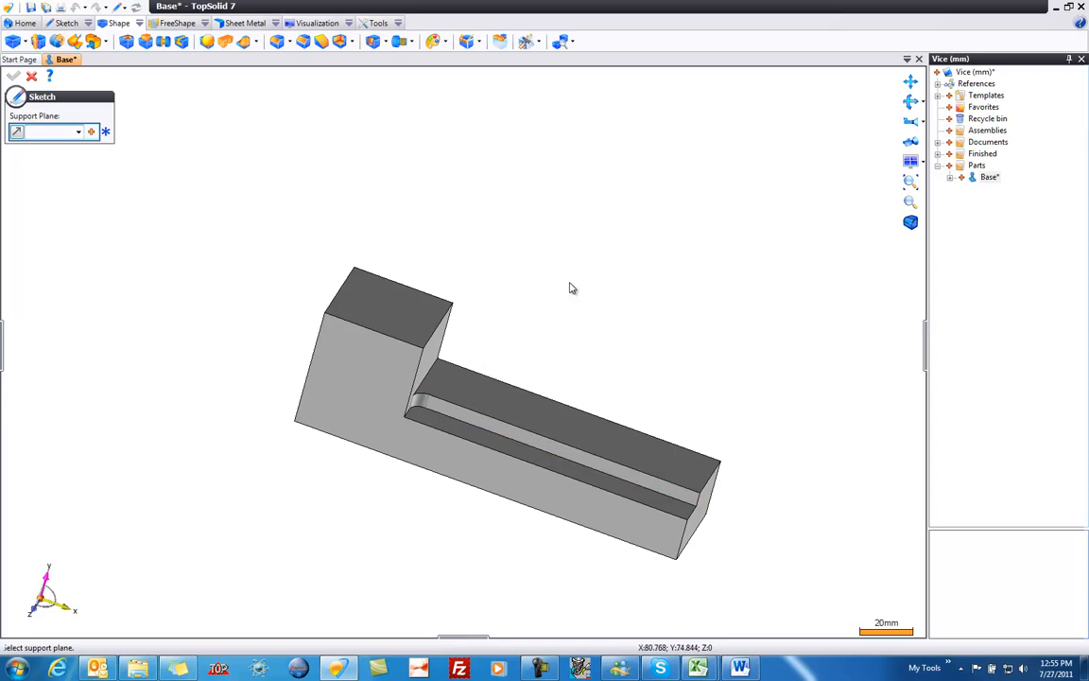
{"action": "left_click", "coordinate": [581, 433]}
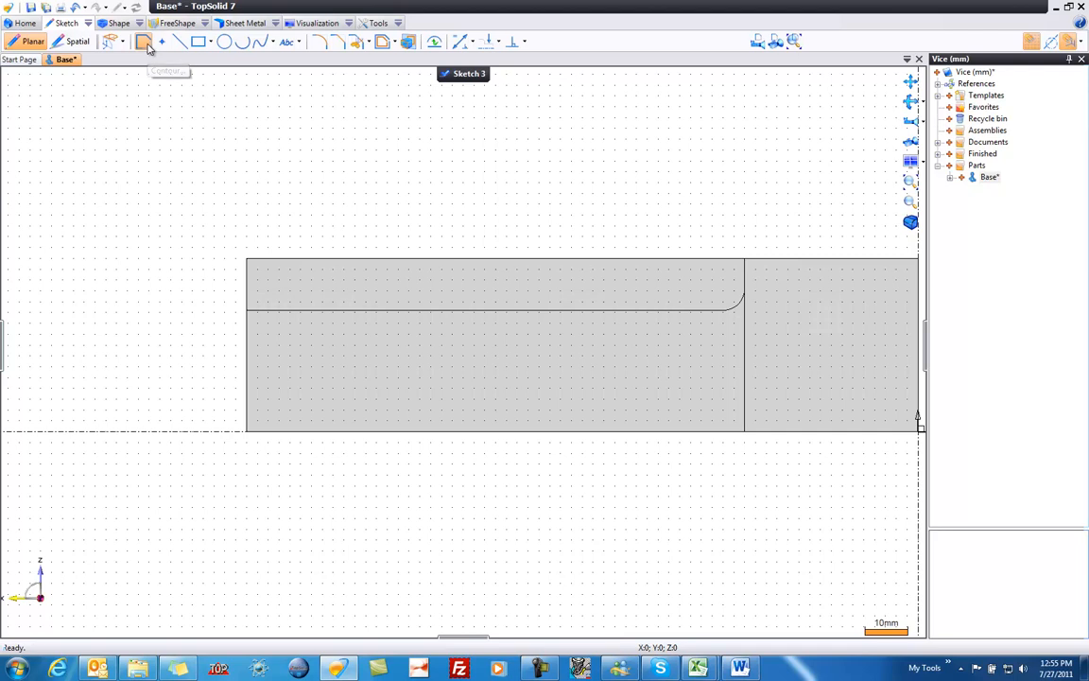
{"action": "left_click", "coordinate": [144, 42]}
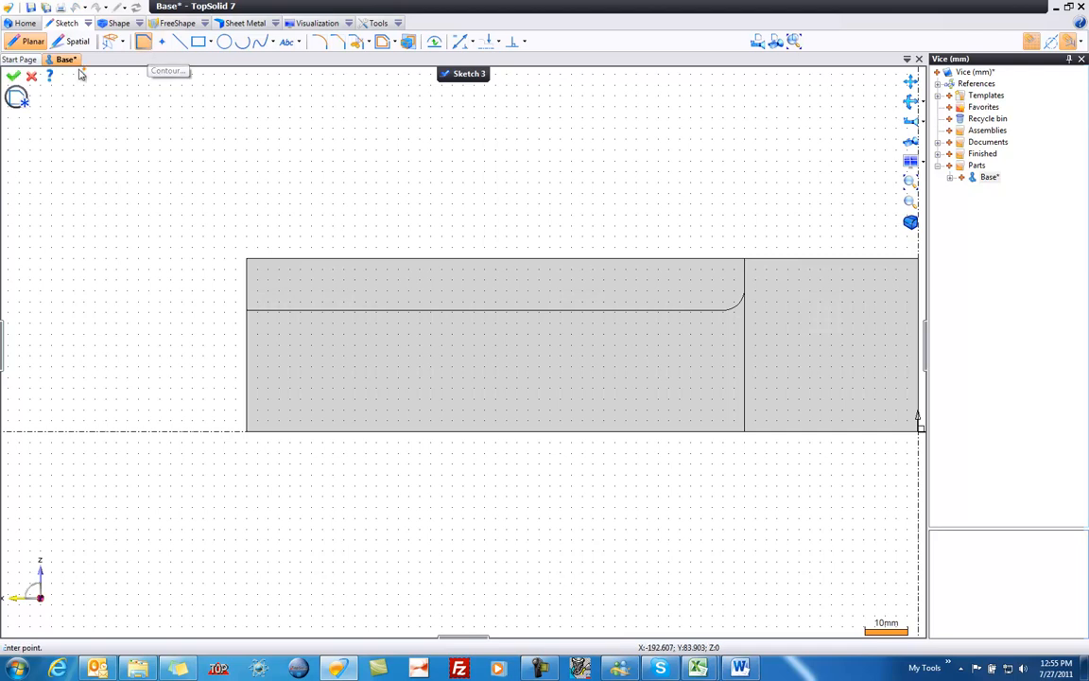
{"action": "mouse_move", "coordinate": [18, 98]}
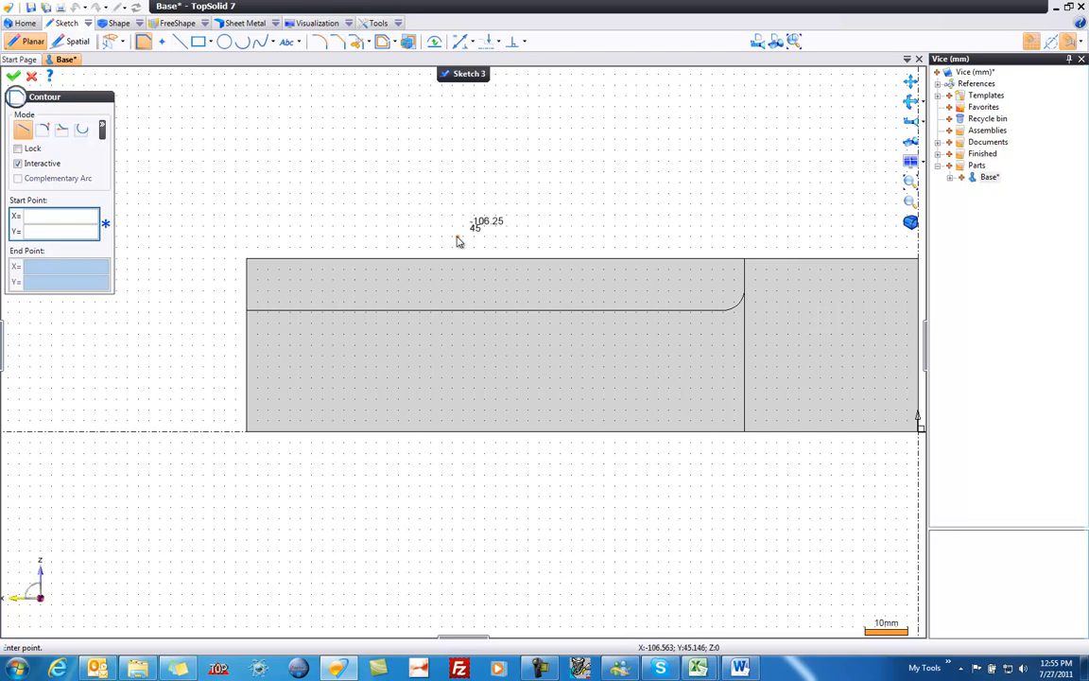
{"action": "scroll", "coordinate": [549, 189], "scroll_direction": "down", "scroll_amount": 2}
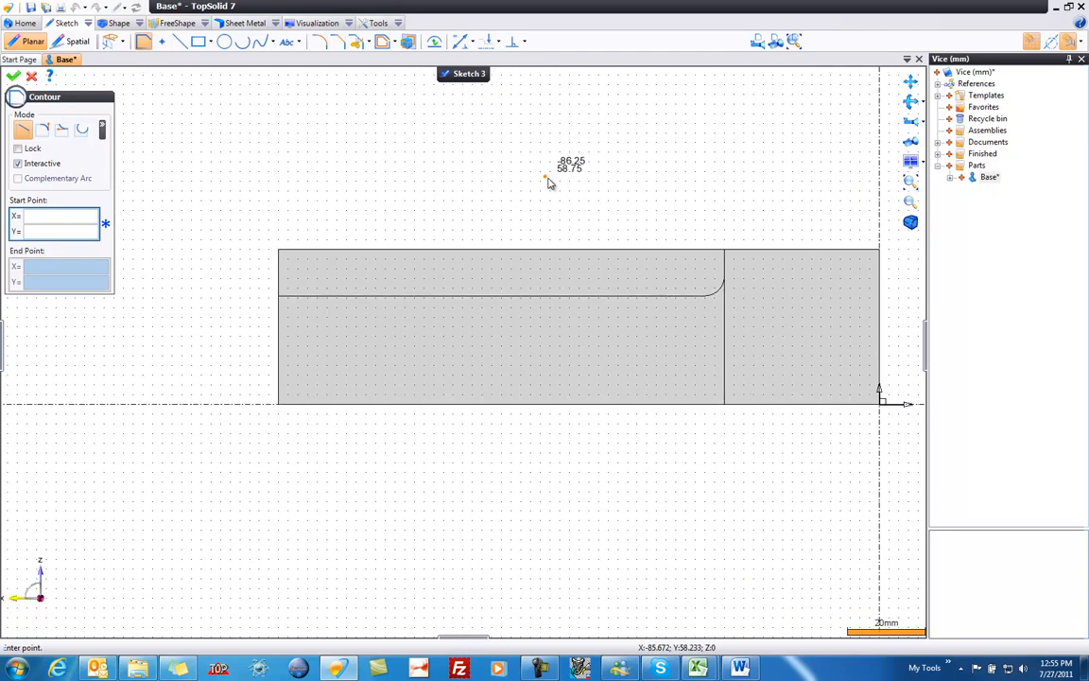
{"action": "left_click", "coordinate": [318, 366]}
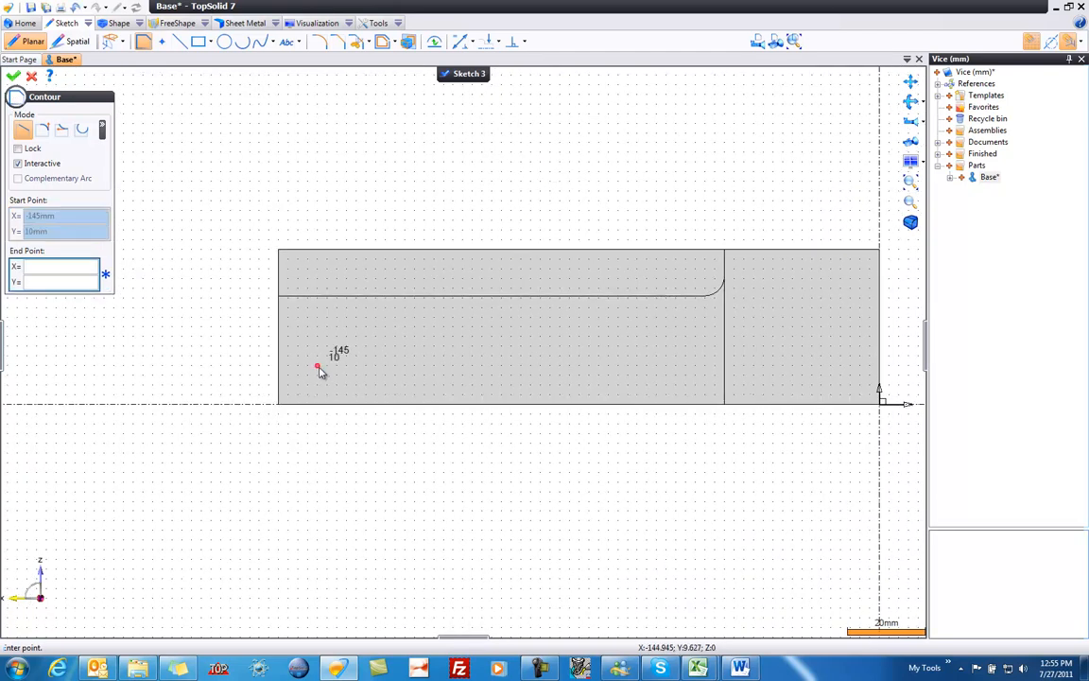
{"action": "left_click", "coordinate": [608, 366]}
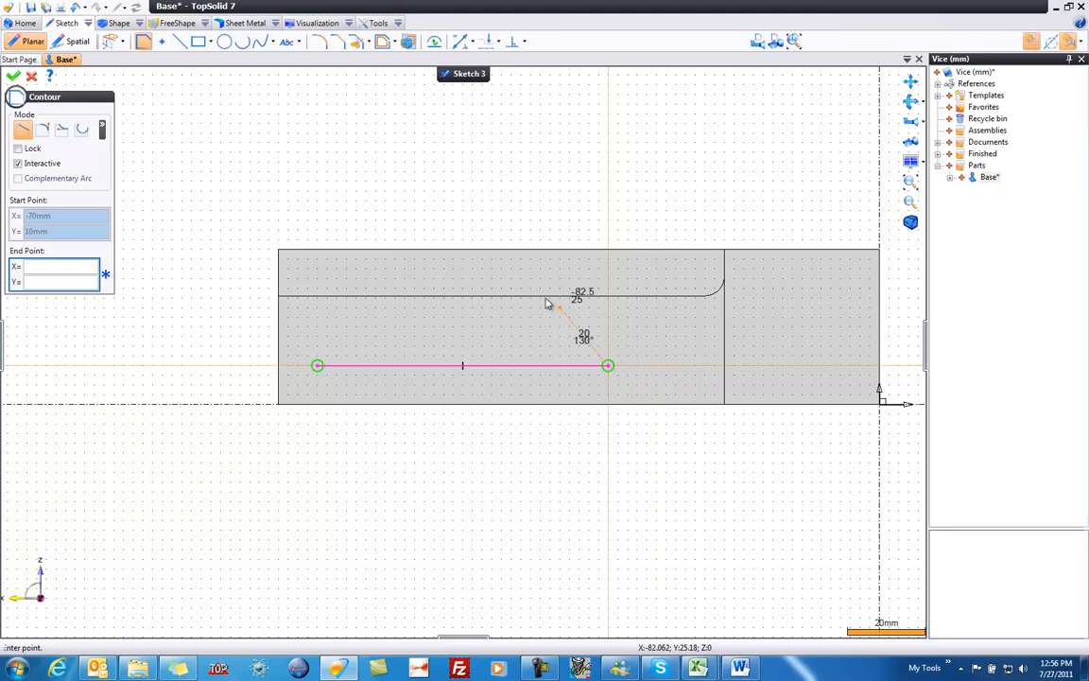
Try switching the contour's segment mode back and forth between arc and line
{"action": "left_click", "coordinate": [43, 130]}
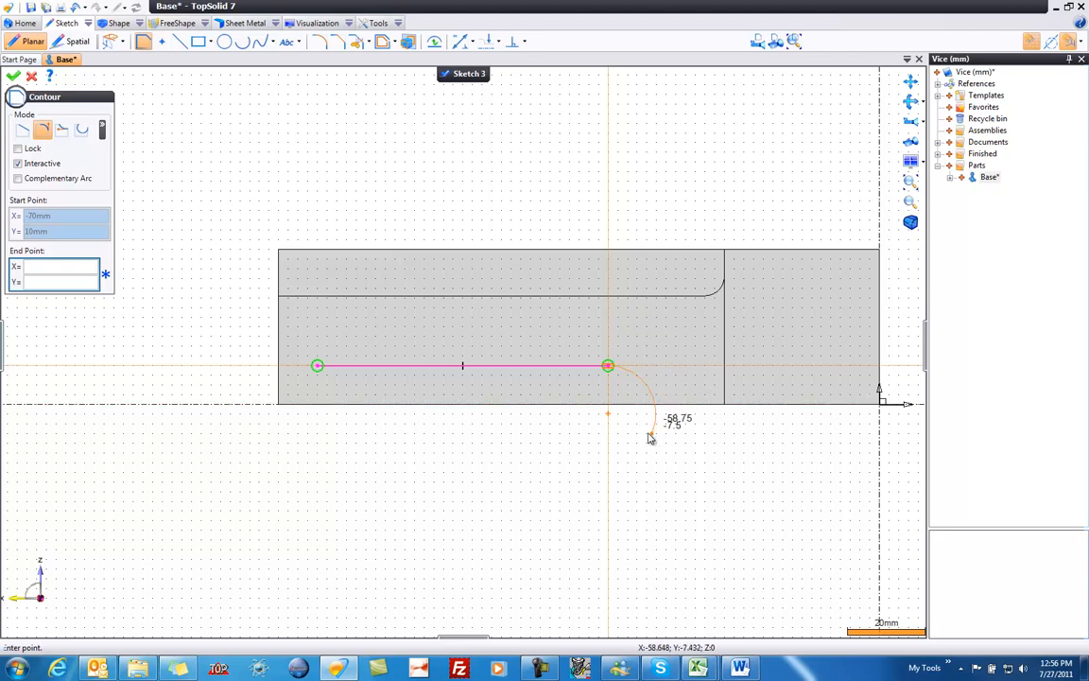
{"action": "left_click", "coordinate": [22, 130]}
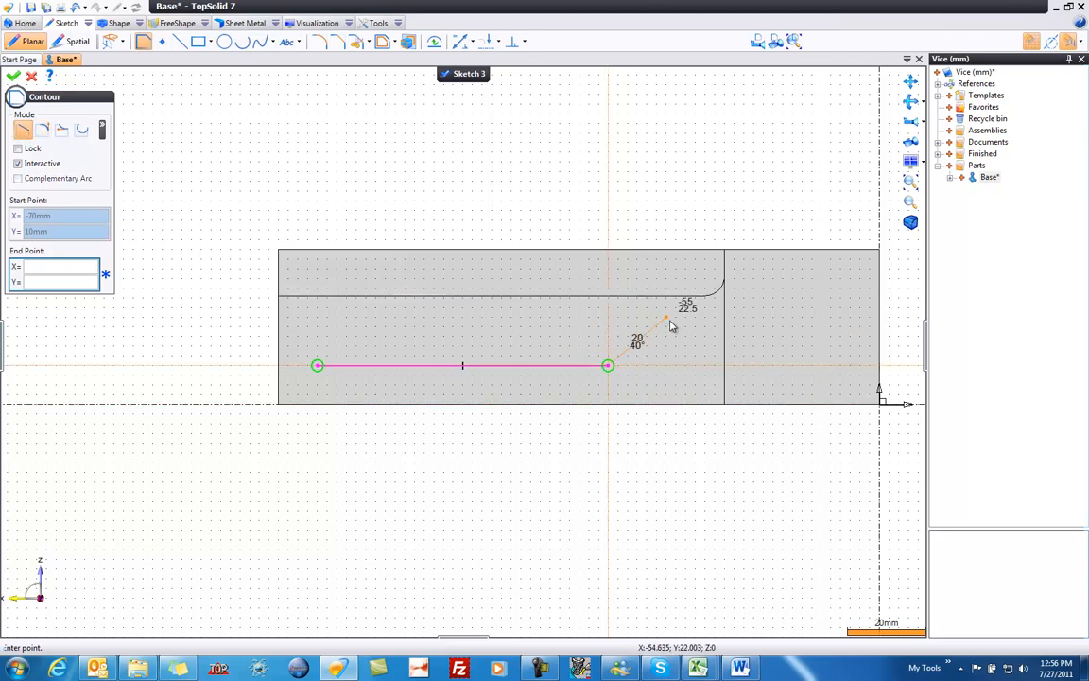
{"action": "key", "text": "a"}
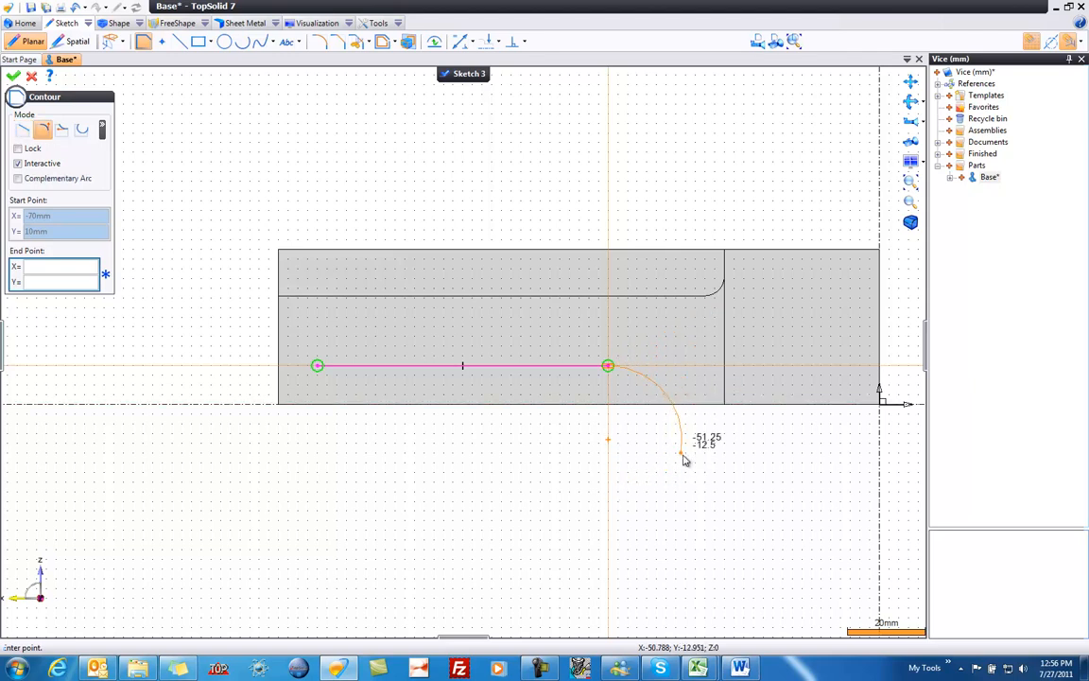
{"action": "key", "text": "l"}
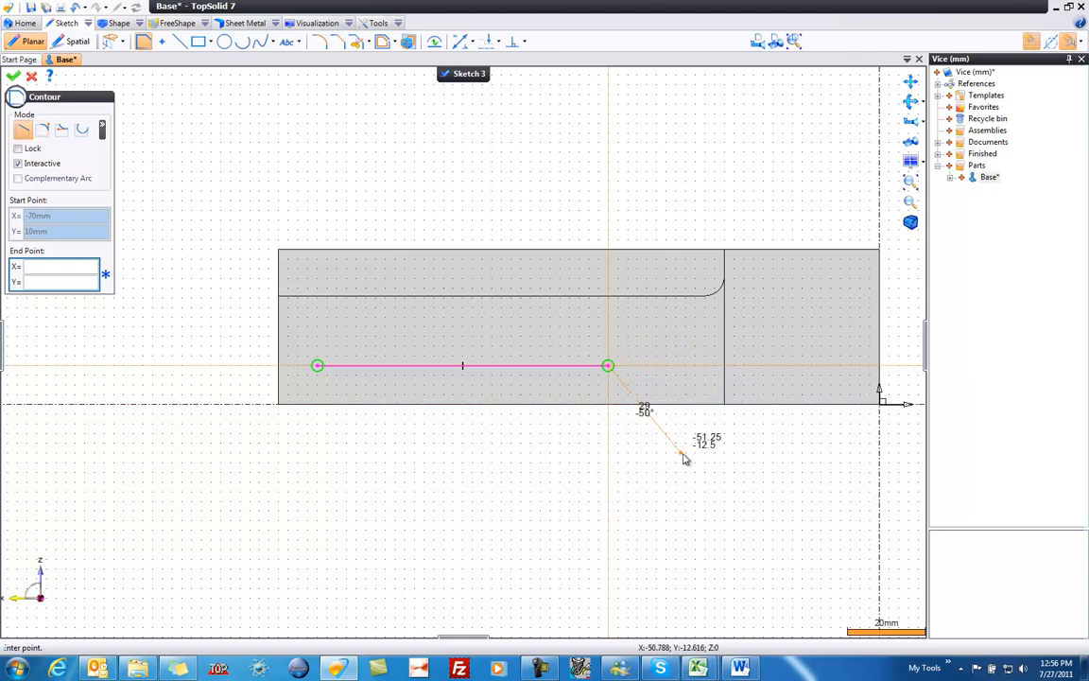
{"action": "right_click", "coordinate": [644, 417]}
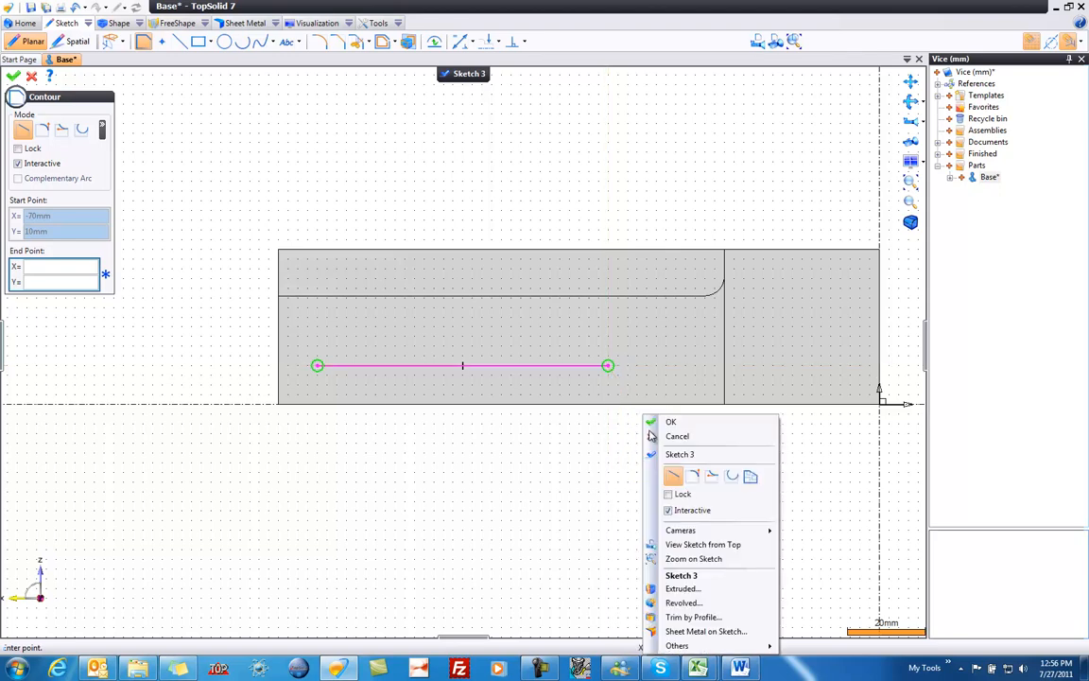
{"action": "left_click", "coordinate": [694, 477]}
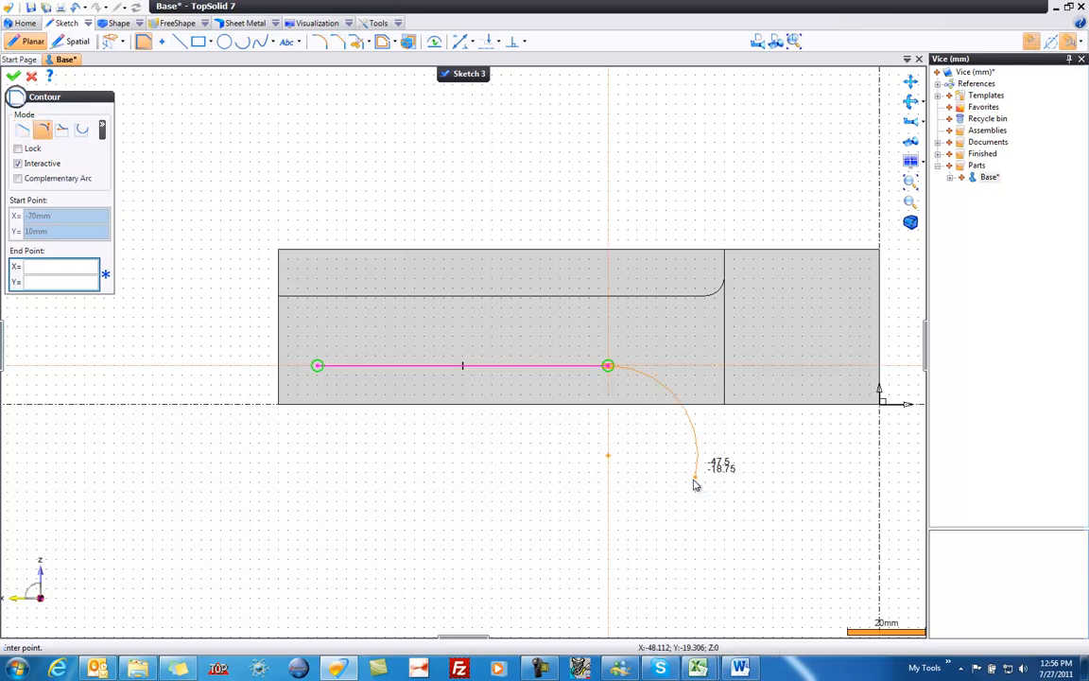
{"action": "right_click", "coordinate": [677, 470]}
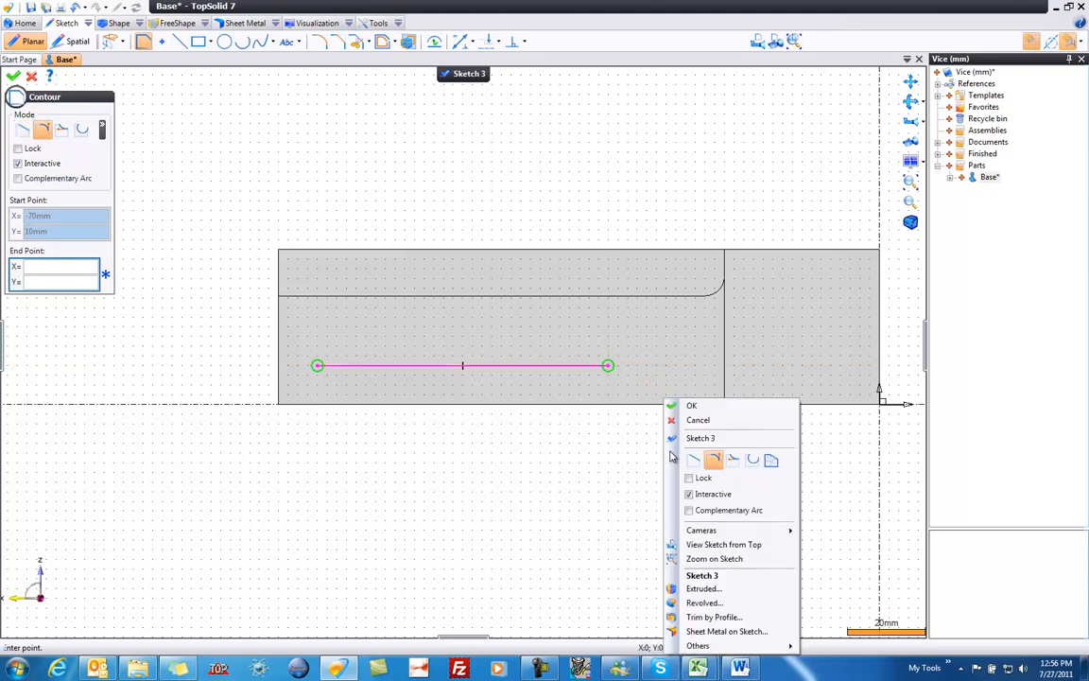
{"action": "left_click", "coordinate": [695, 462]}
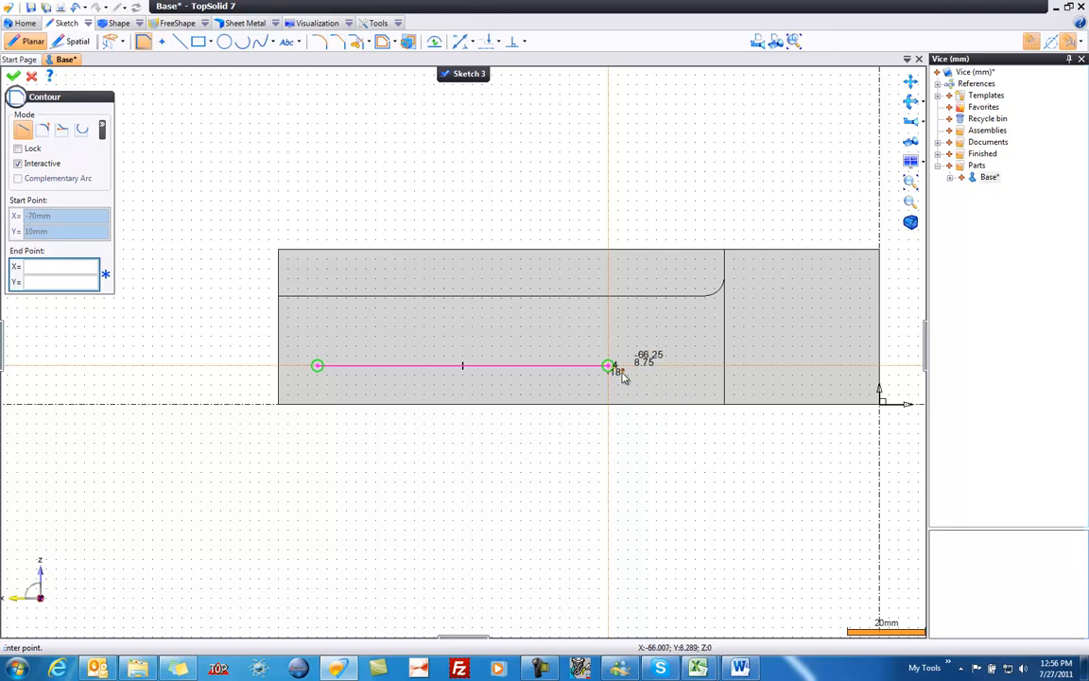
Finish the contour as a closed slot about 26 mm wide, with tangent semicircular ends and a second line parallel to the first
{"action": "mouse_move", "coordinate": [609, 366]}
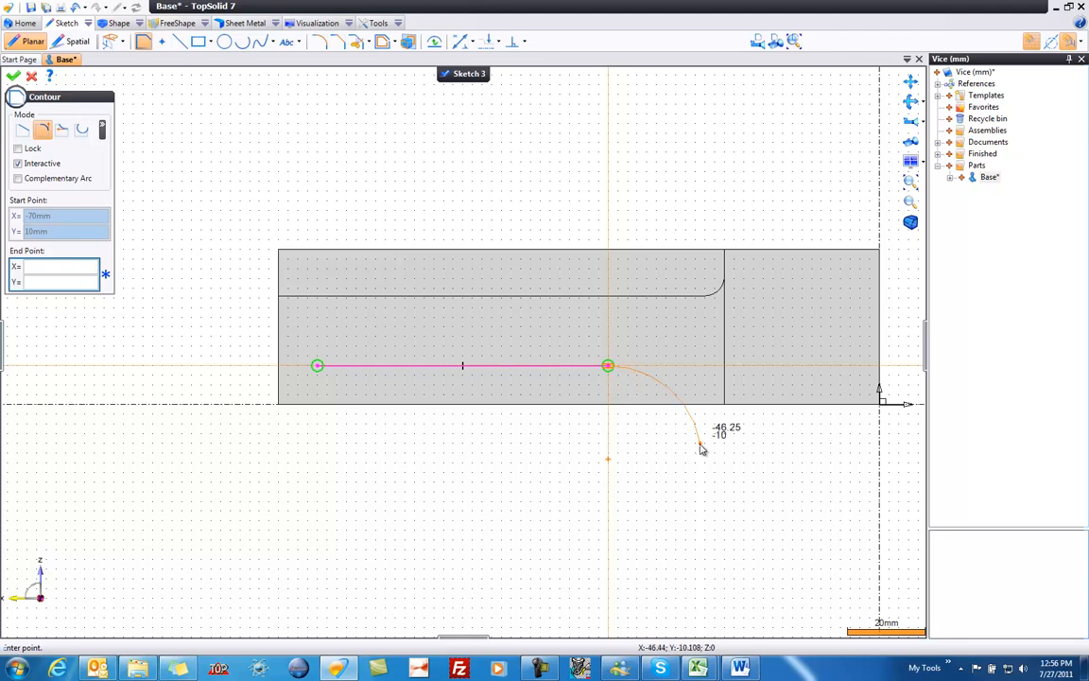
{"action": "left_click", "coordinate": [610, 470]}
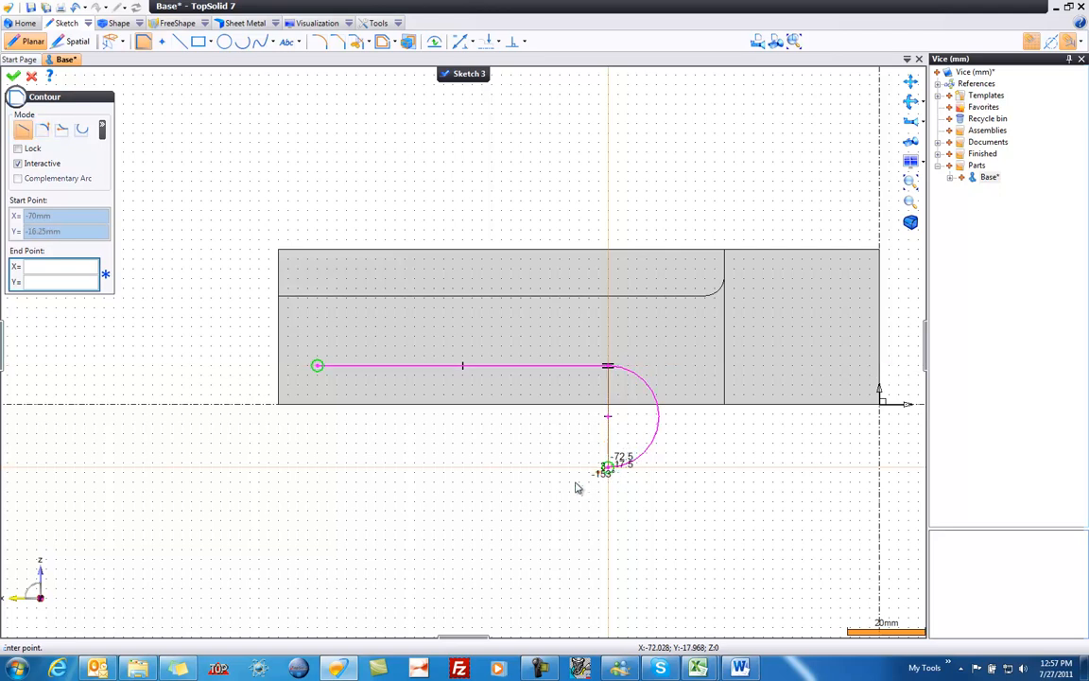
{"action": "left_click", "coordinate": [319, 470]}
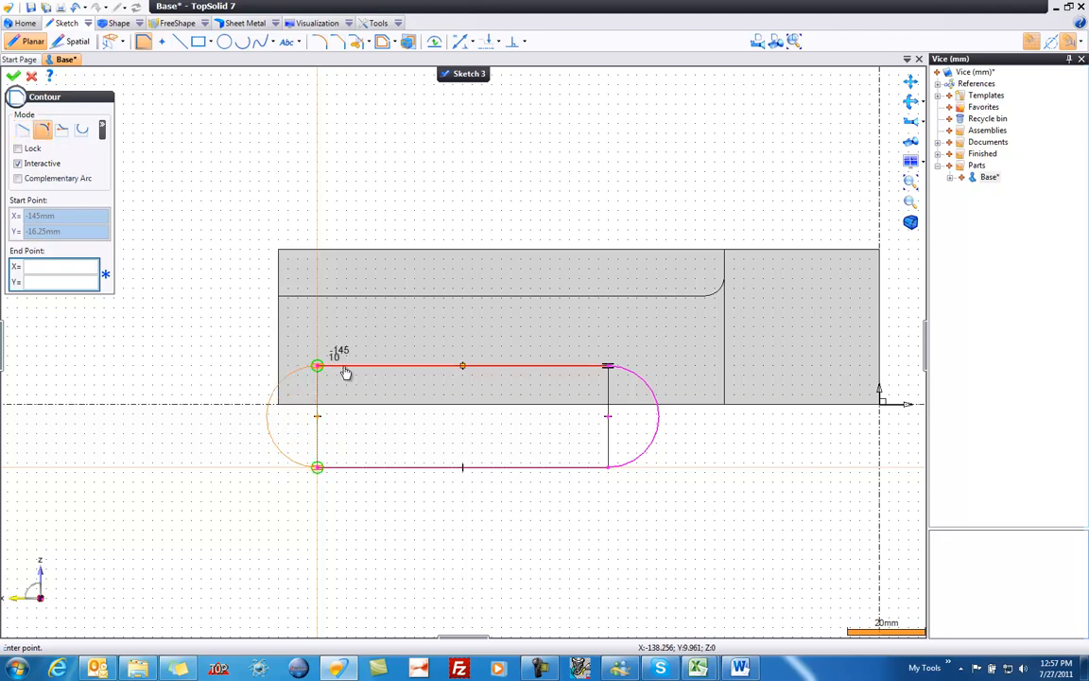
{"action": "left_click", "coordinate": [347, 373]}
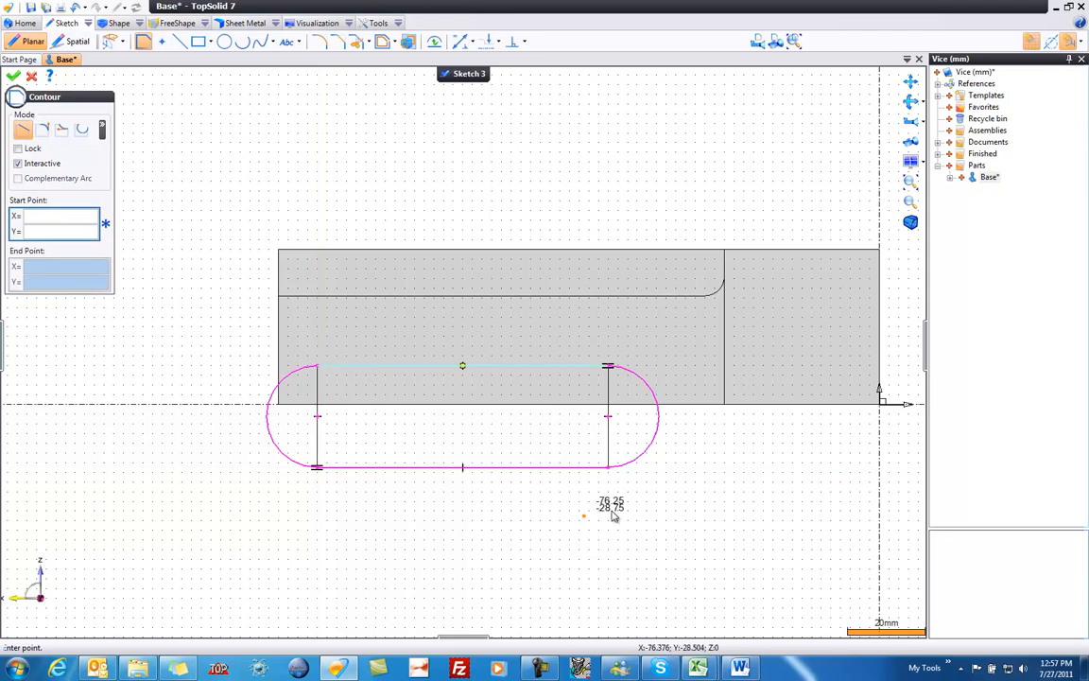
{"action": "left_click", "coordinate": [31, 75]}
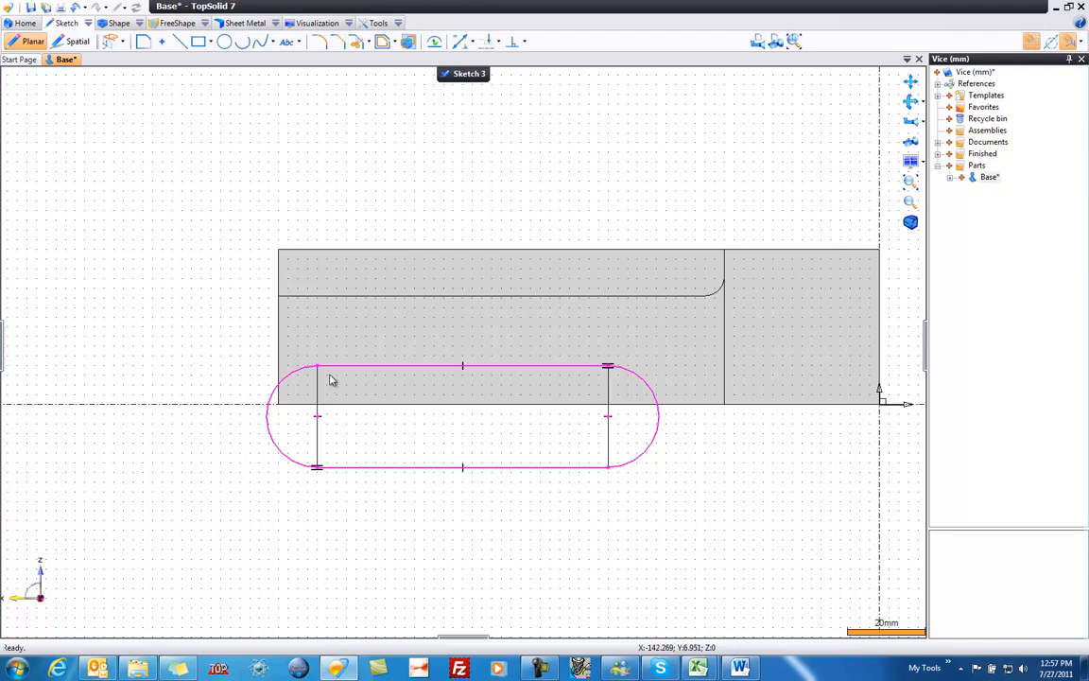
Move the slot's outer arc centre onto the horizontal axis along the base's long edge, constraining it there
{"action": "left_click_drag", "start_coordinate": [318, 420], "coordinate": [356, 341]}
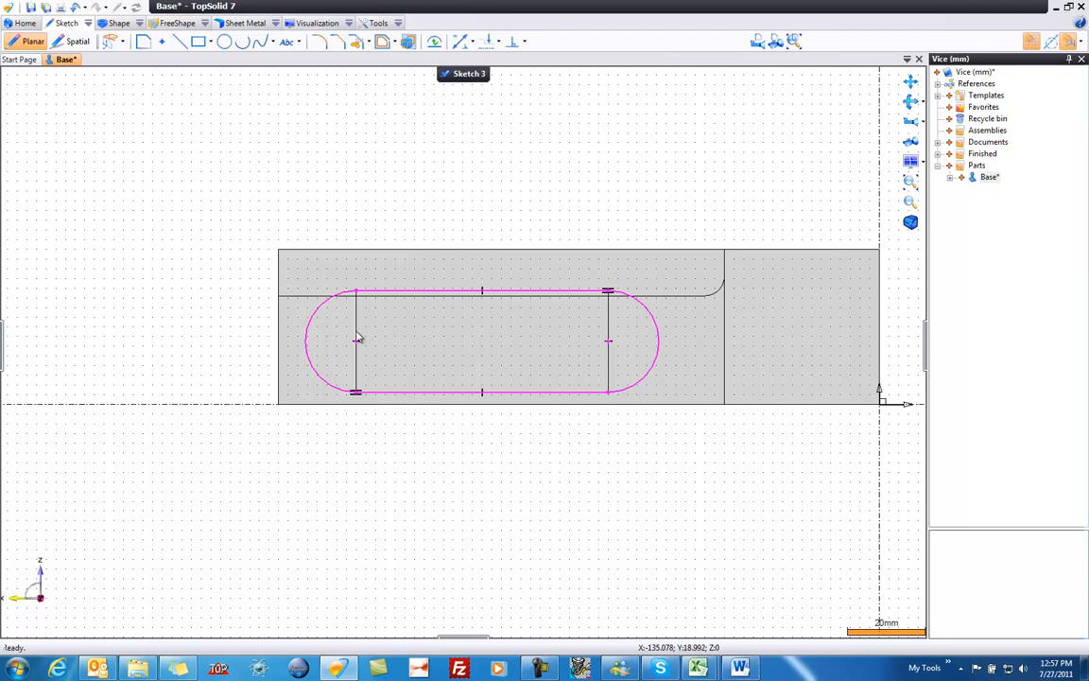
{"action": "mouse_move", "coordinate": [357, 346]}
{"action": "left_mouse_down"}
{"action": "mouse_move", "coordinate": [353, 383]}
{"action": "mouse_move", "coordinate": [391, 375]}
{"action": "mouse_move", "coordinate": [395, 350]}
{"action": "mouse_move", "coordinate": [380, 407]}
{"action": "left_mouse_up"}
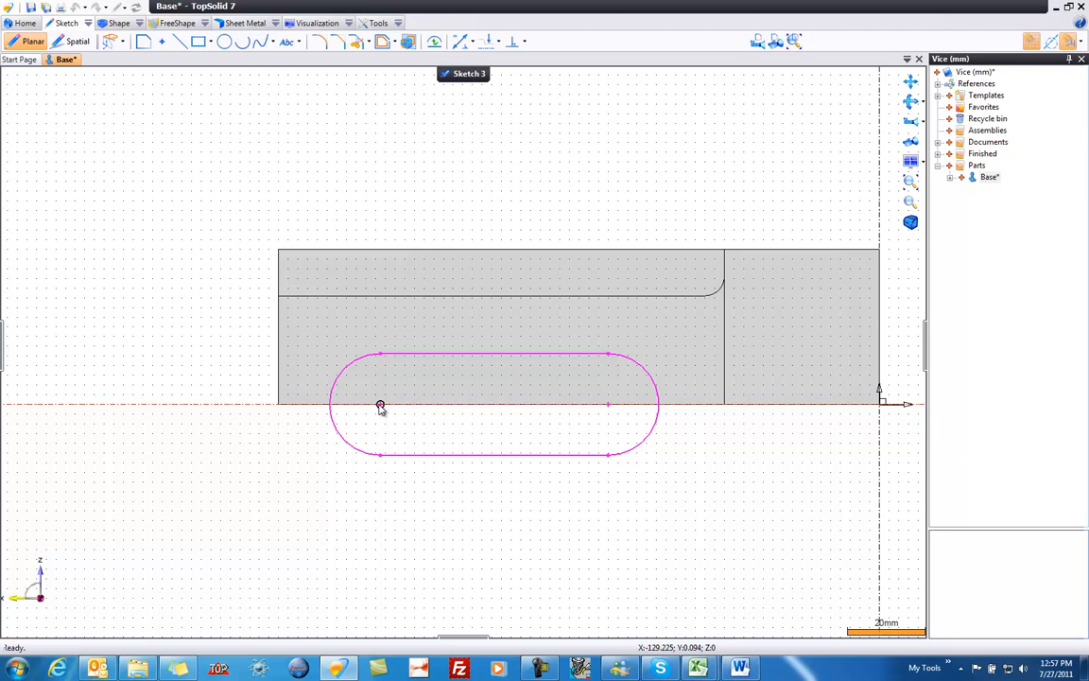
{"action": "left_click", "coordinate": [380, 406]}
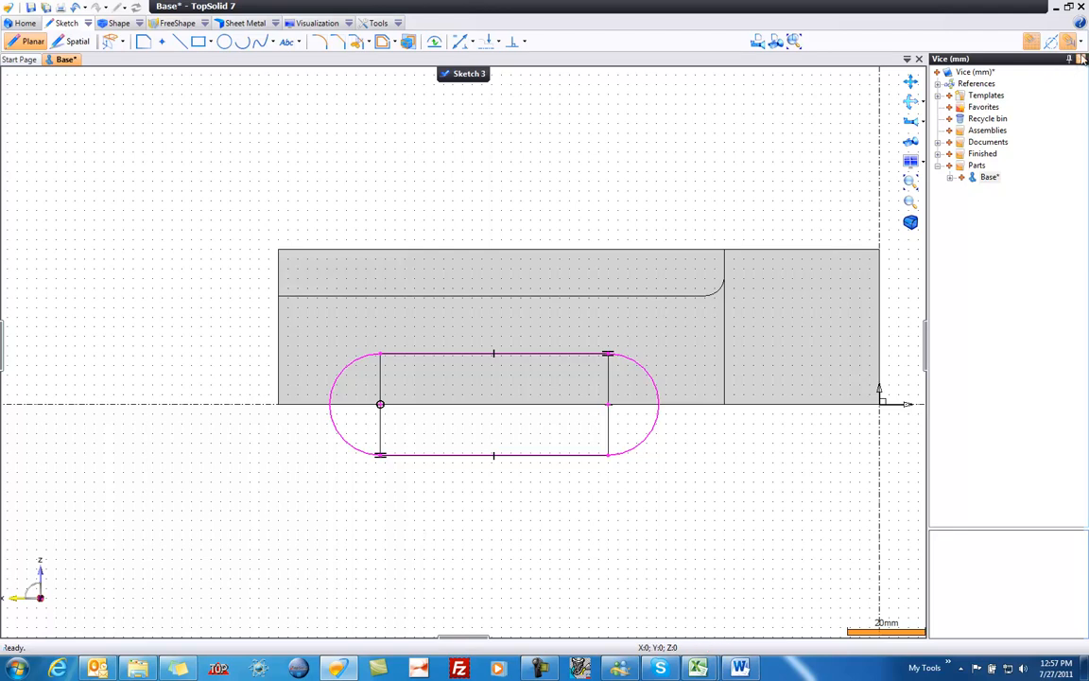
{"action": "left_click", "coordinate": [1080, 43]}
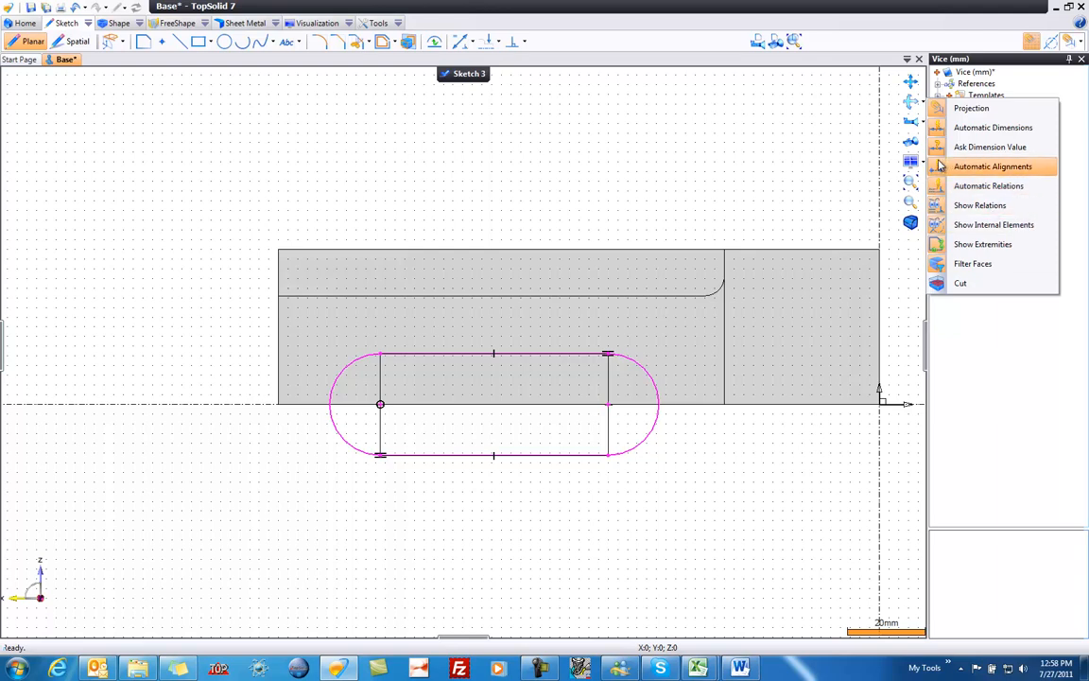
{"action": "left_click", "coordinate": [679, 130]}
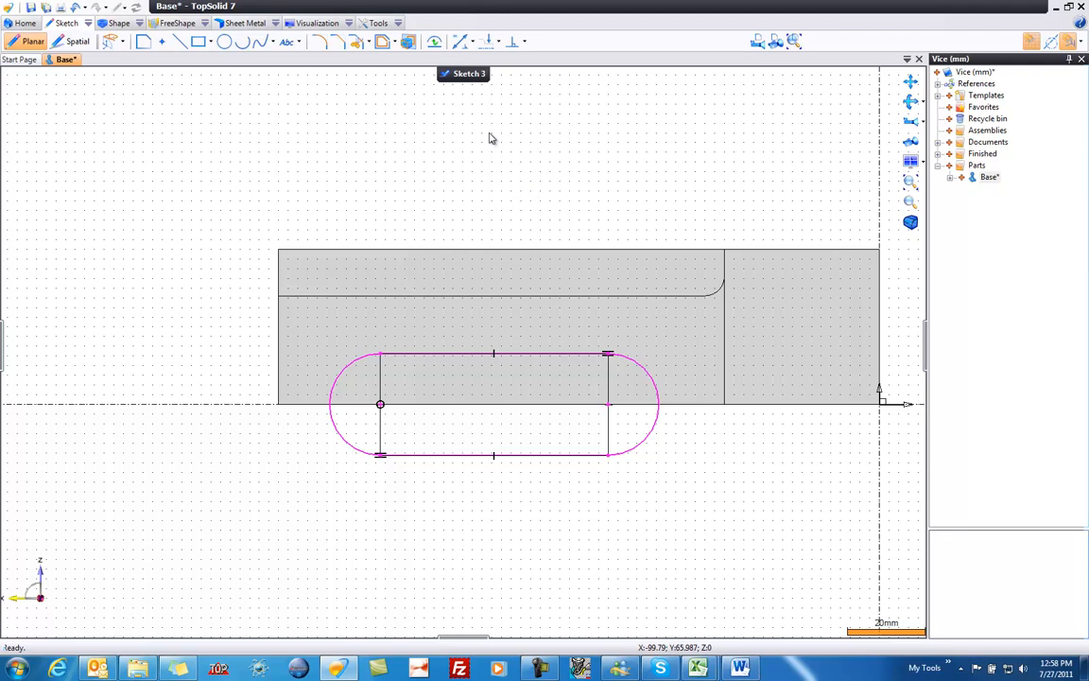
Dimension the slot's outer end arc with a radius of 10 mm
{"action": "right_click", "coordinate": [453, 136]}
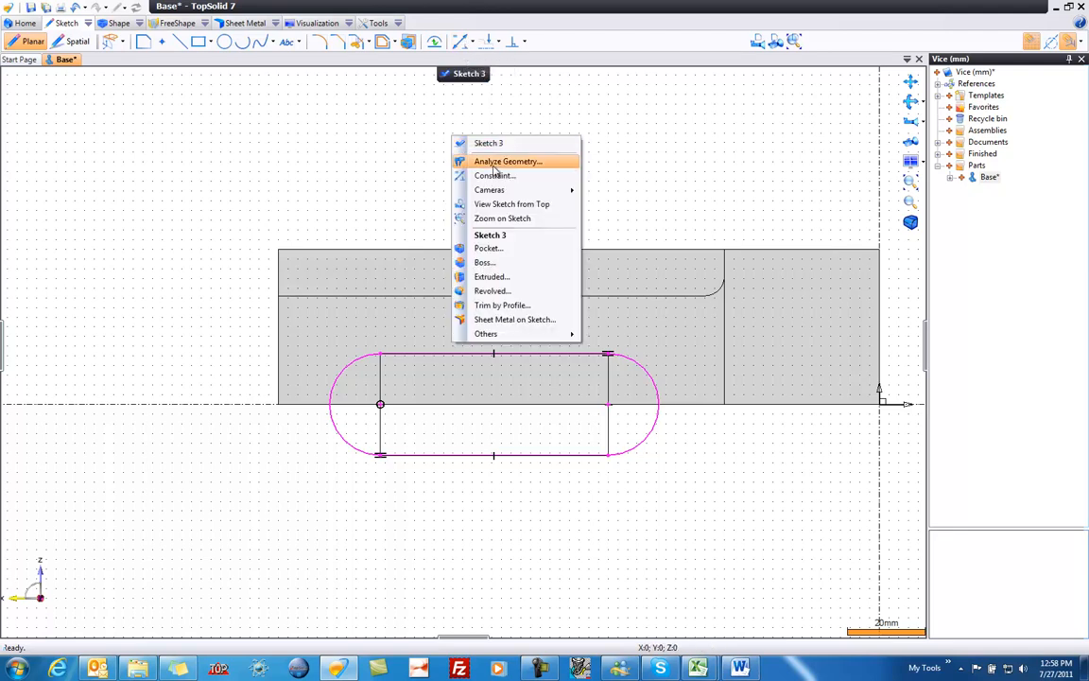
{"action": "left_click", "coordinate": [493, 176]}
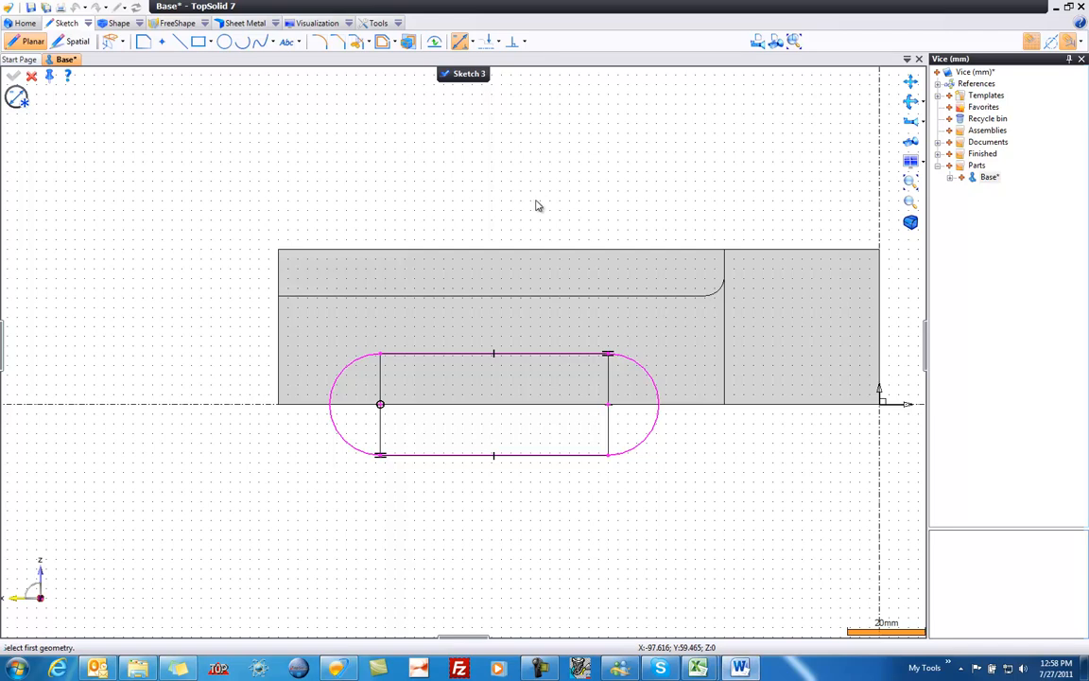
{"action": "left_click", "coordinate": [350, 367]}
{"action": "left_click", "coordinate": [303, 326]}
{"action": "type", "text": "10"}
{"action": "key", "text": "Return"}
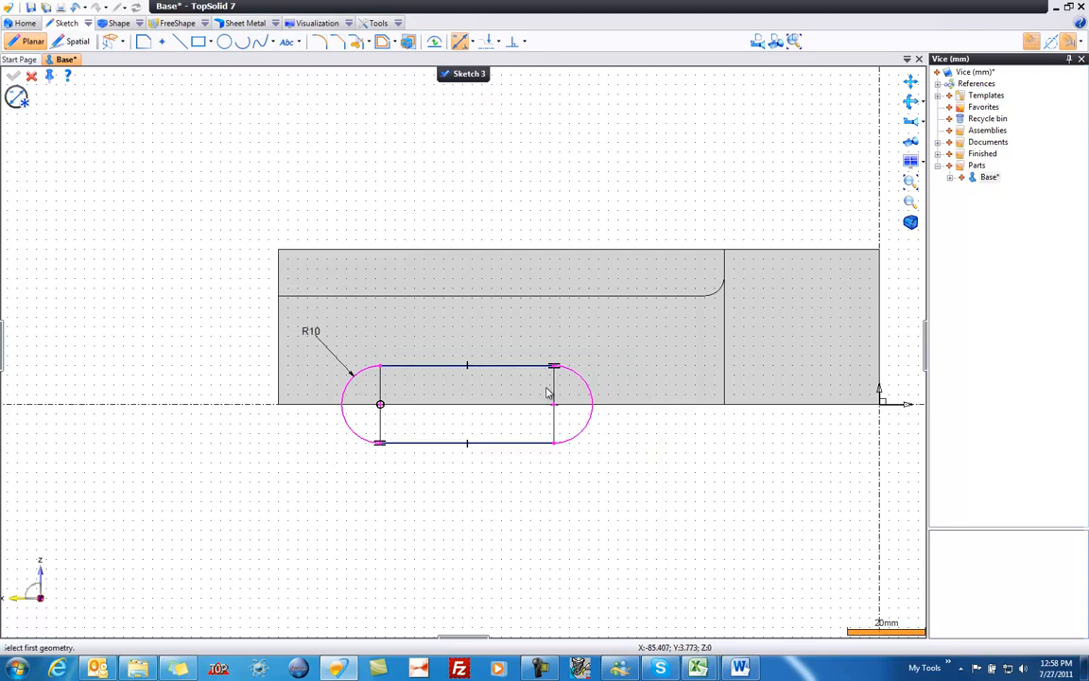
Constrain the gap between the slot's inner end arc and the tall block's wall to 2 mm
{"action": "left_click", "coordinate": [590, 420]}
{"action": "left_click", "coordinate": [724, 399]}
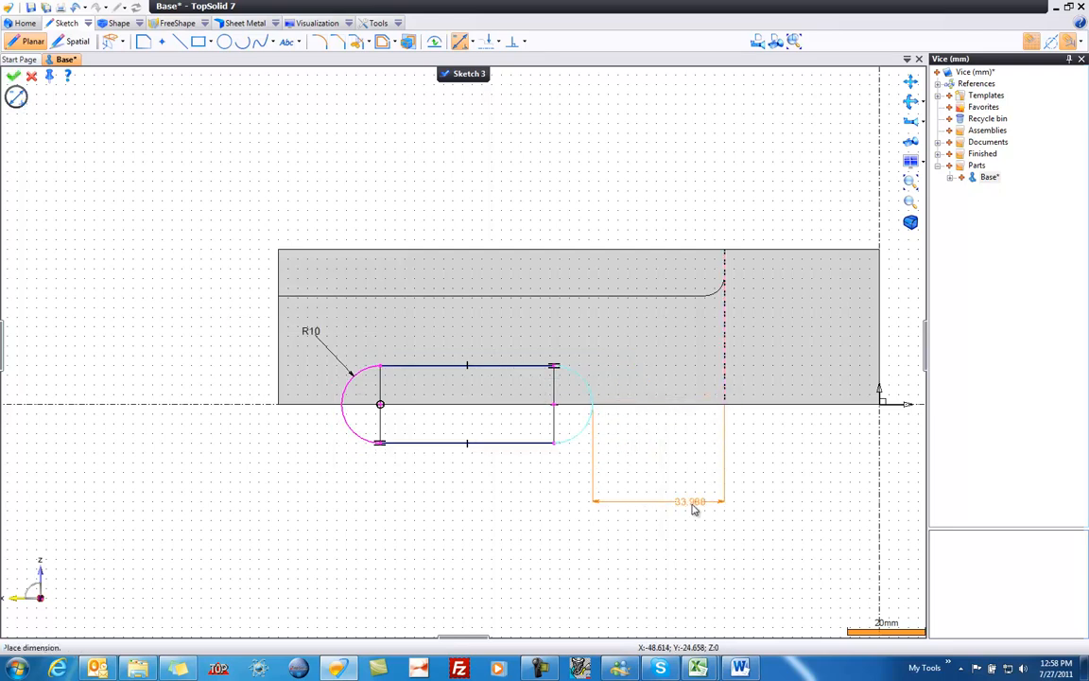
{"action": "left_click", "coordinate": [809, 512]}
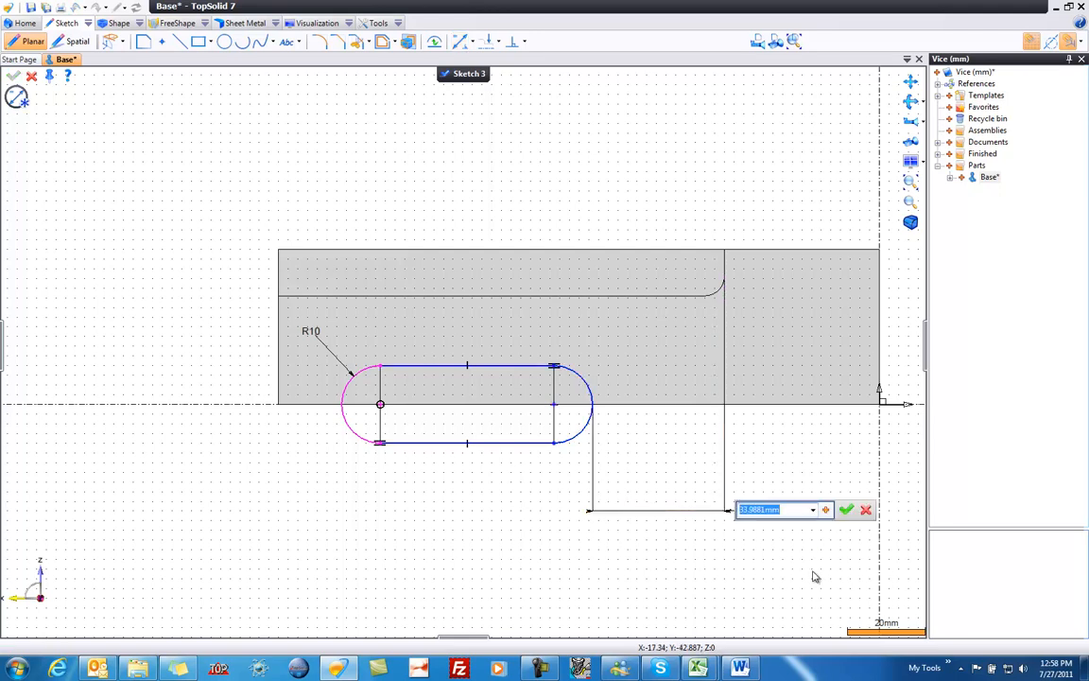
{"action": "type", "text": "2"}
{"action": "key", "text": "Return"}
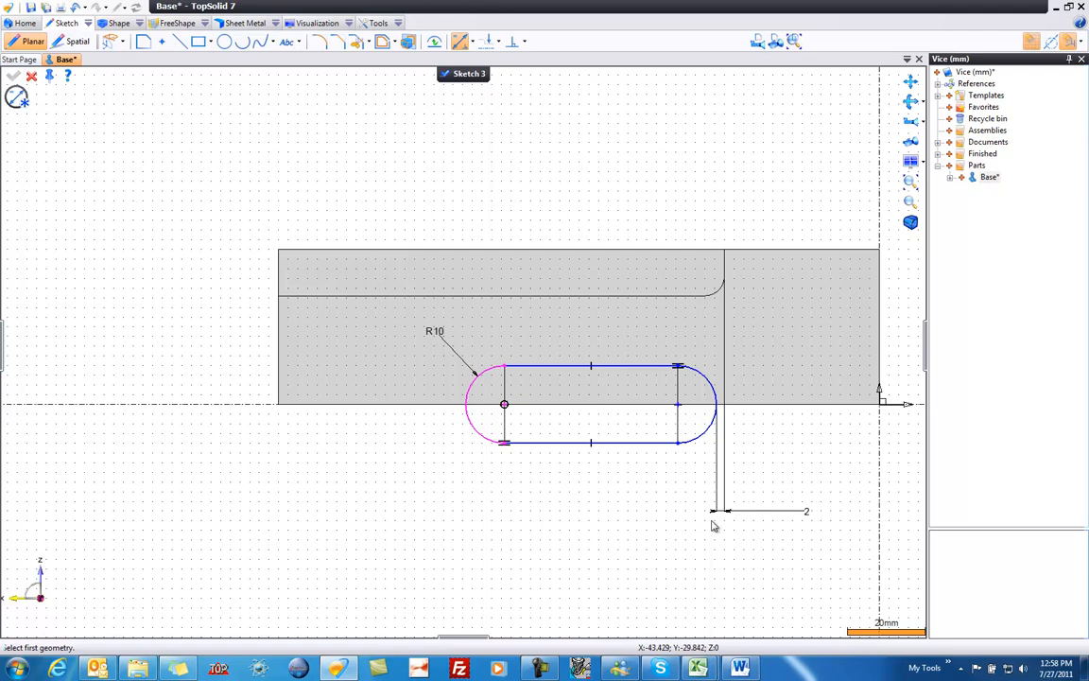
Constrain the distance from the slot's outer end arc to the base's free end edge to 20 mm
{"action": "left_click", "coordinate": [470, 420]}
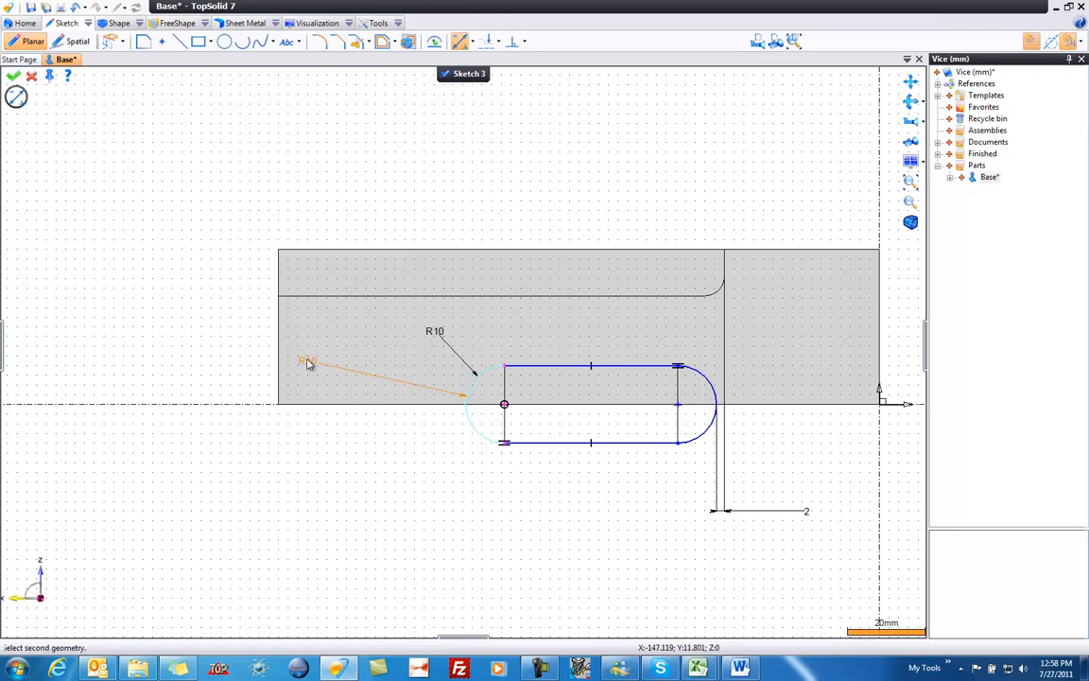
{"action": "left_click", "coordinate": [279, 369]}
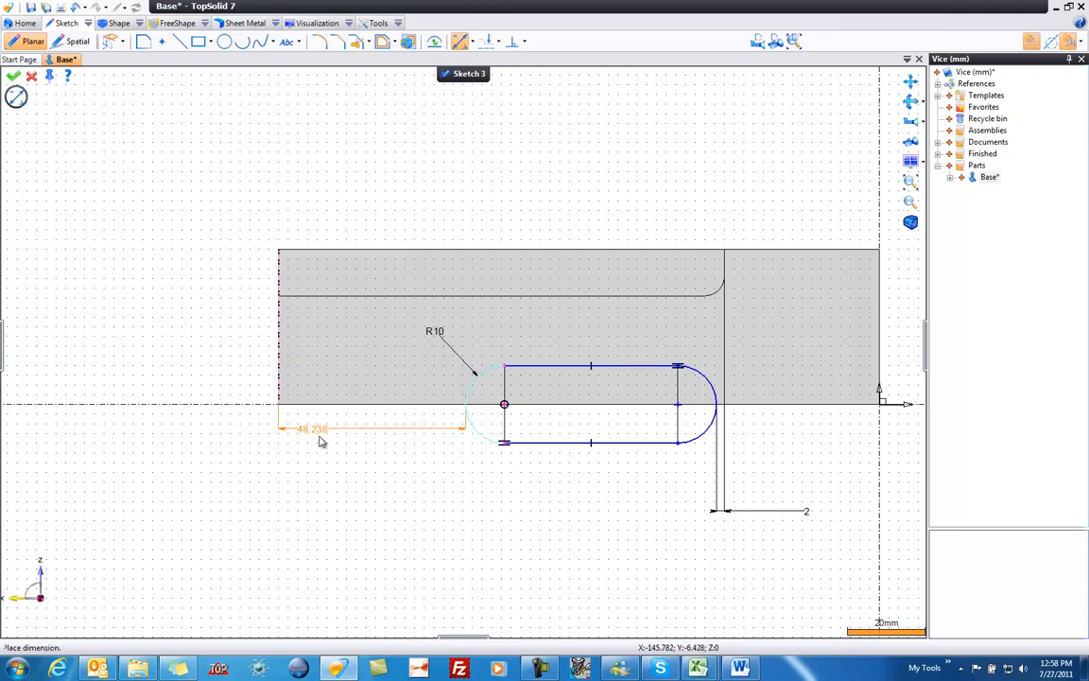
{"action": "left_click", "coordinate": [218, 527]}
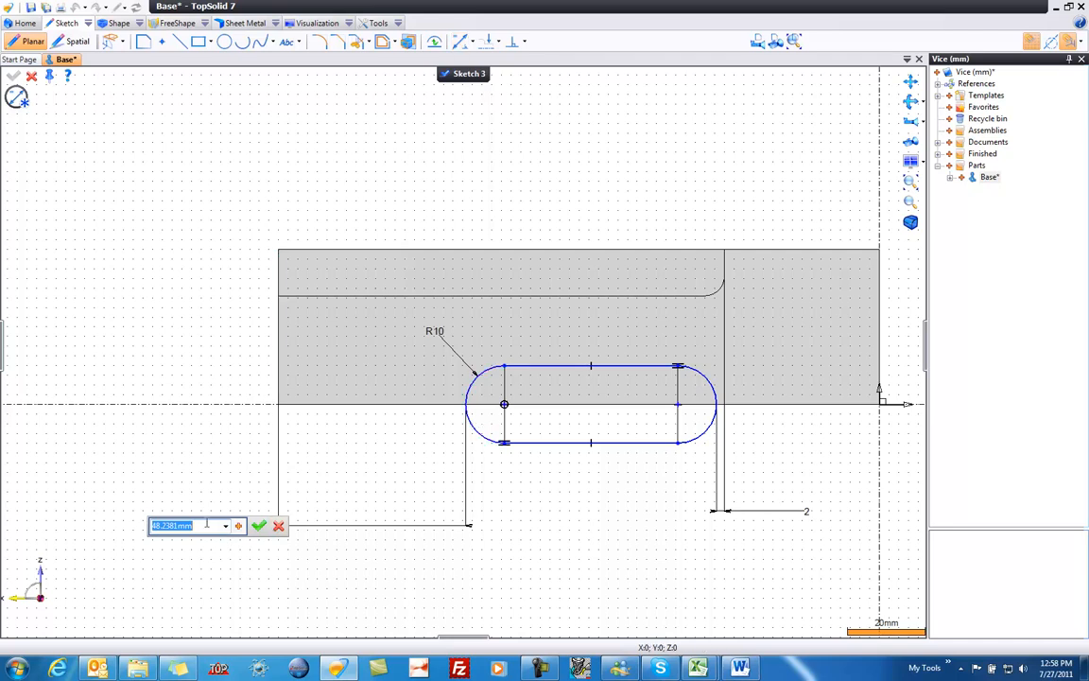
{"action": "type", "text": "20"}
{"action": "key", "text": "Return"}
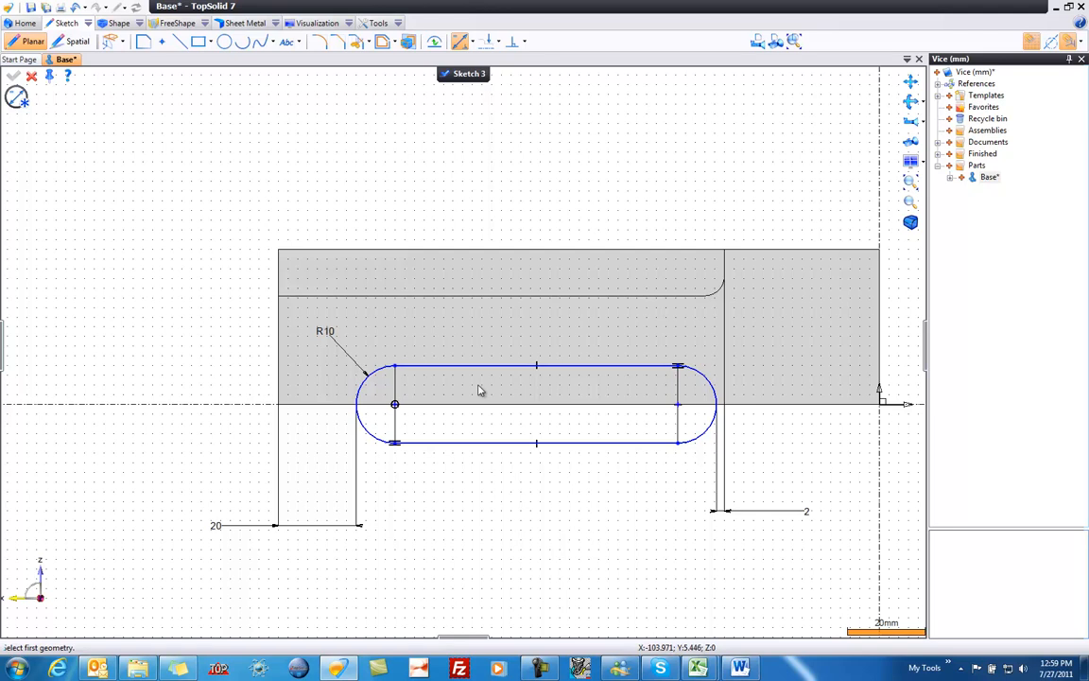
Trim the base by the slot profile in extrusion mode, cutting through the lower step without reversing the trimmed side
{"action": "left_click", "coordinate": [114, 23]}
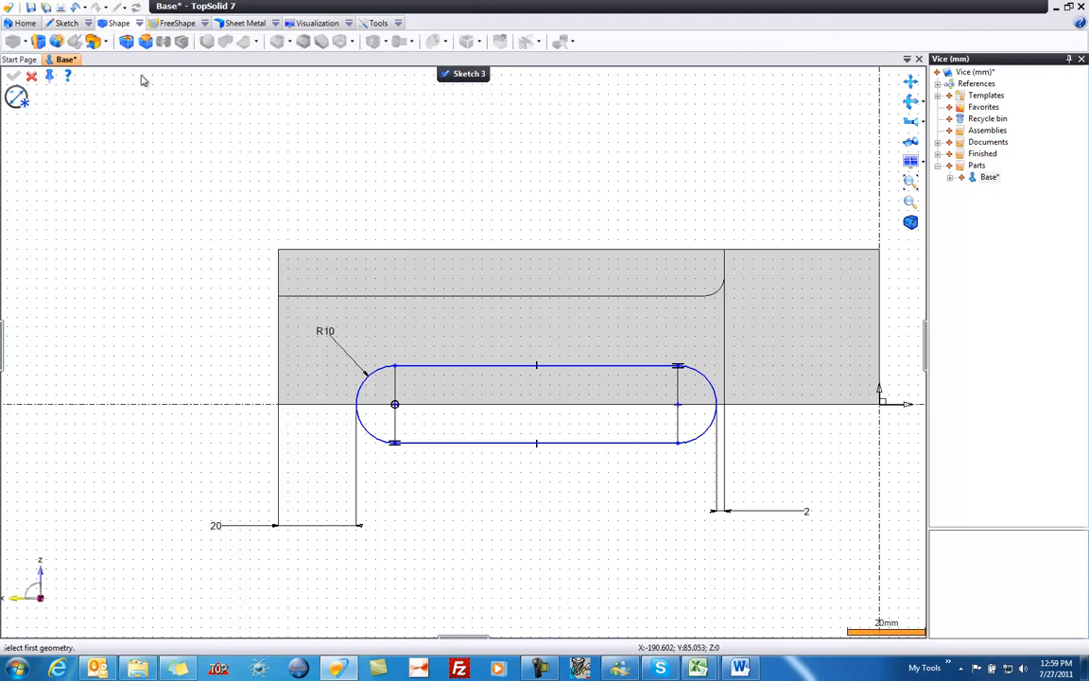
{"action": "right_click", "coordinate": [443, 161]}
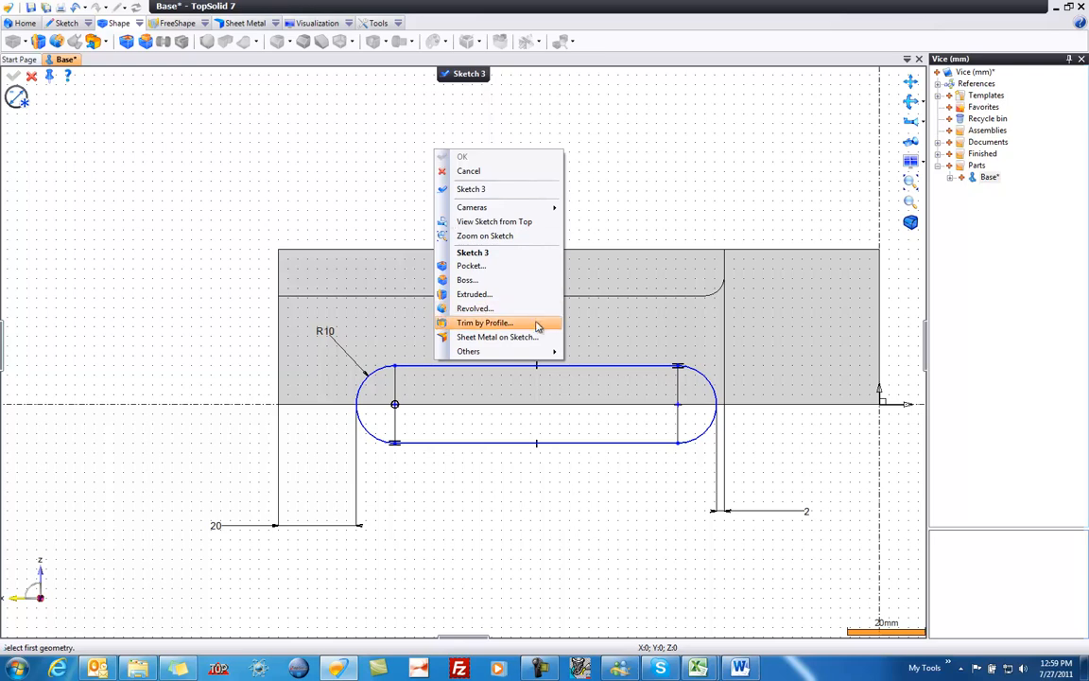
{"action": "left_click", "coordinate": [484, 322]}
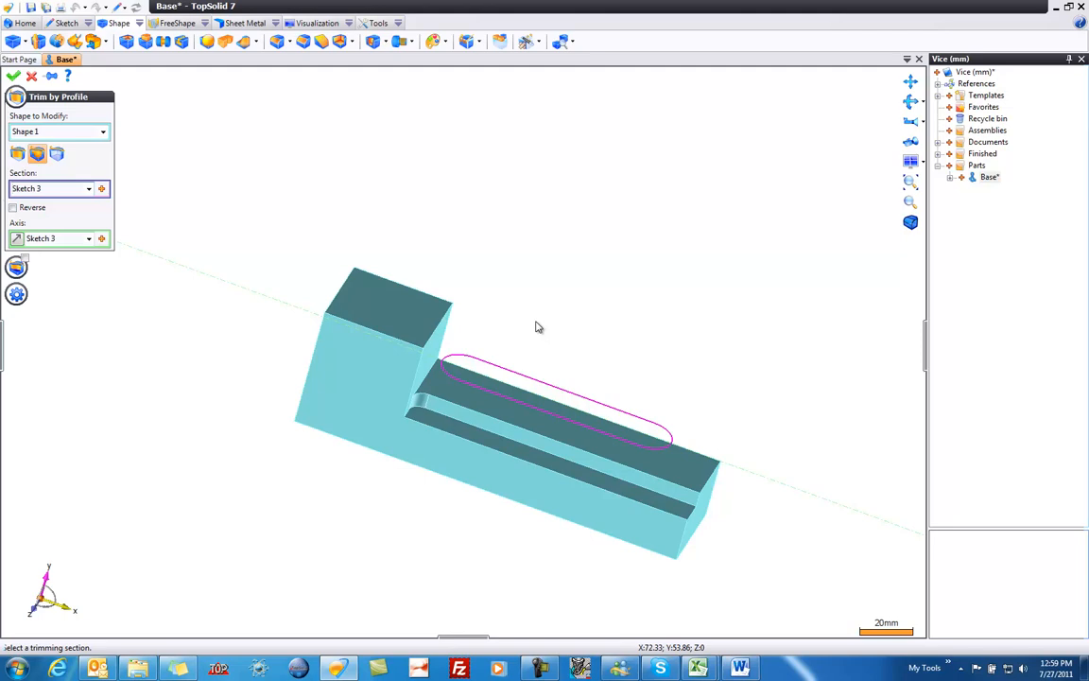
{"action": "left_click", "coordinate": [17, 155]}
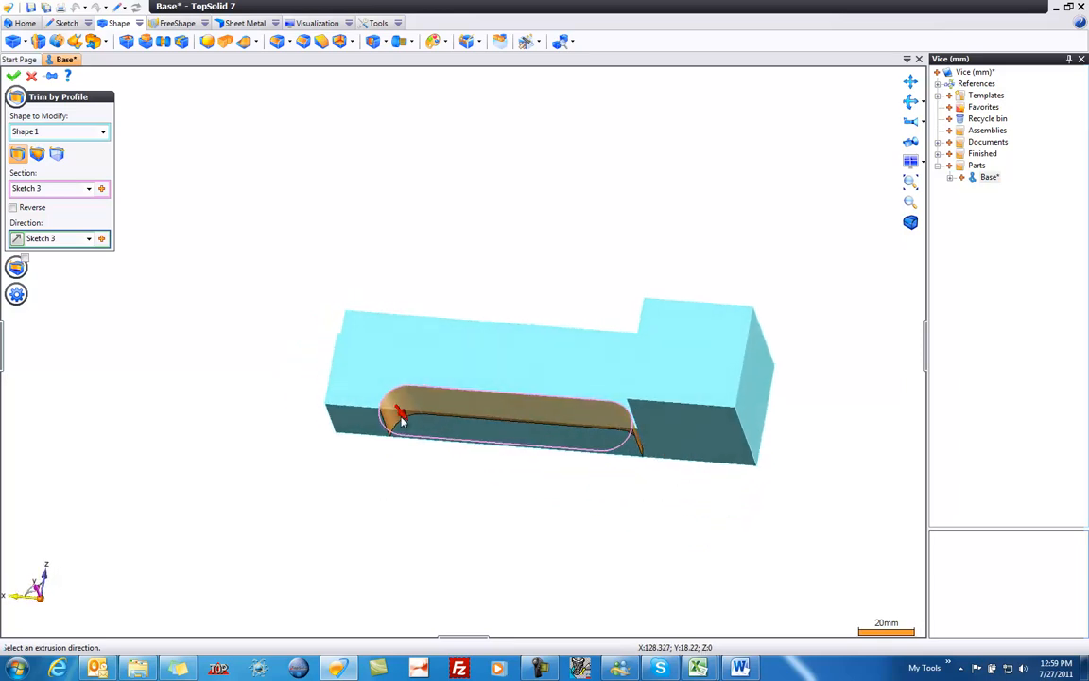
{"action": "left_click", "coordinate": [401, 416]}
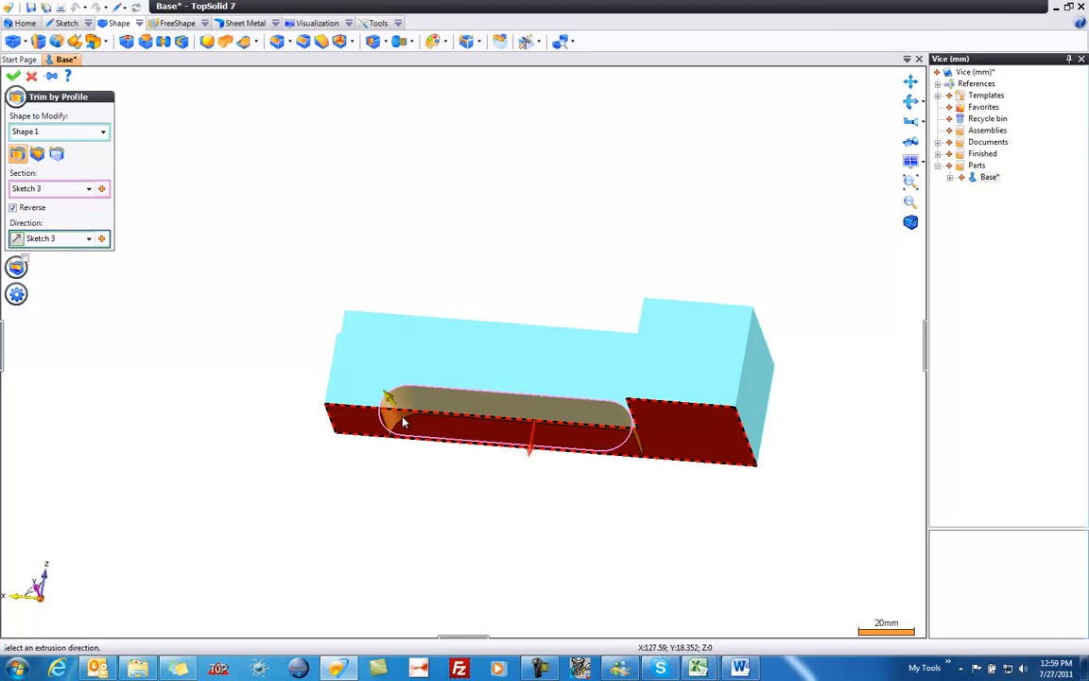
{"action": "left_click", "coordinate": [392, 405]}
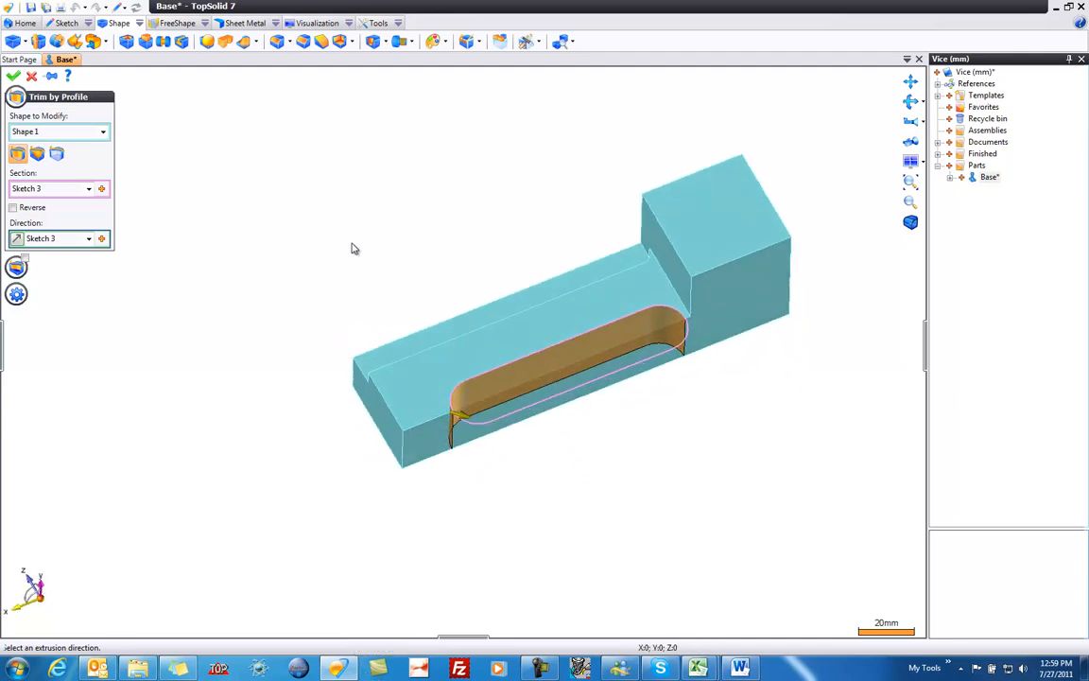
{"action": "key", "text": "Return"}
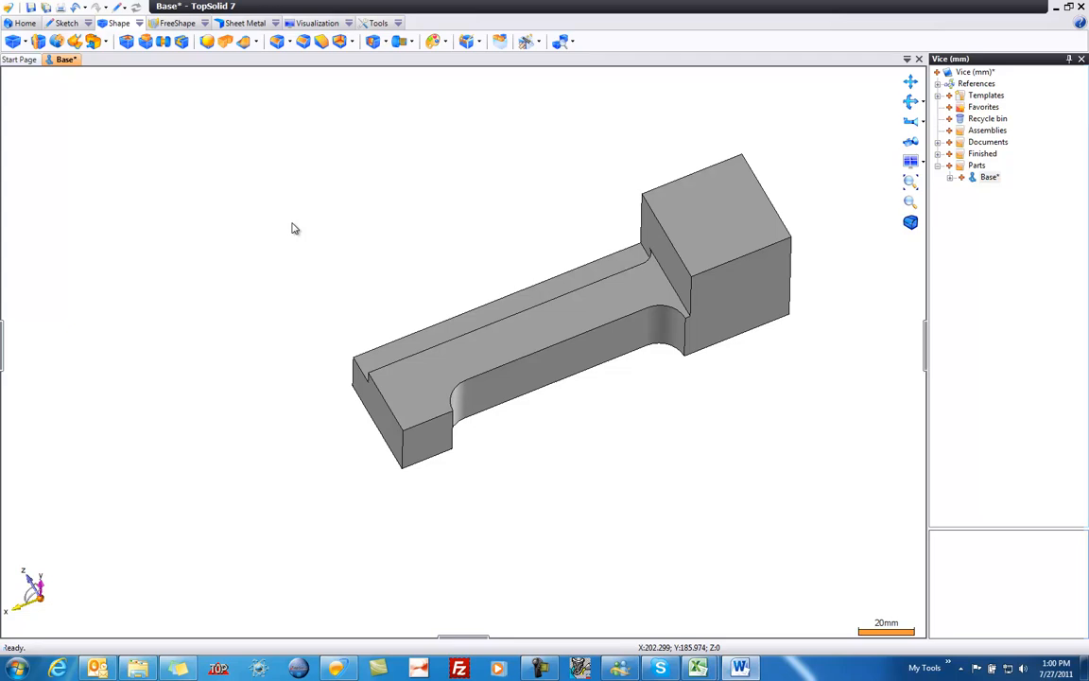
Start a sketch on the lower step's end face and draw a rectangle about 5.5 x 4.5 mm from the face's pocket-side edge
{"action": "middle_click_drag", "start_coordinate": [287, 231], "coordinate": [286, 232]}
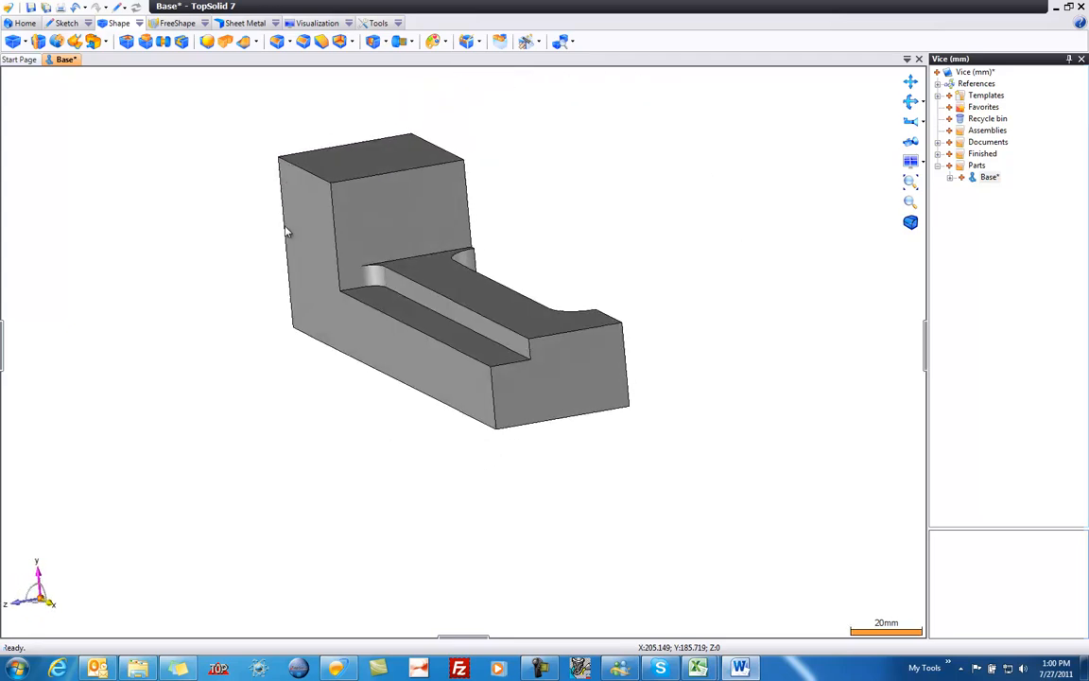
{"action": "right_click", "coordinate": [545, 360]}
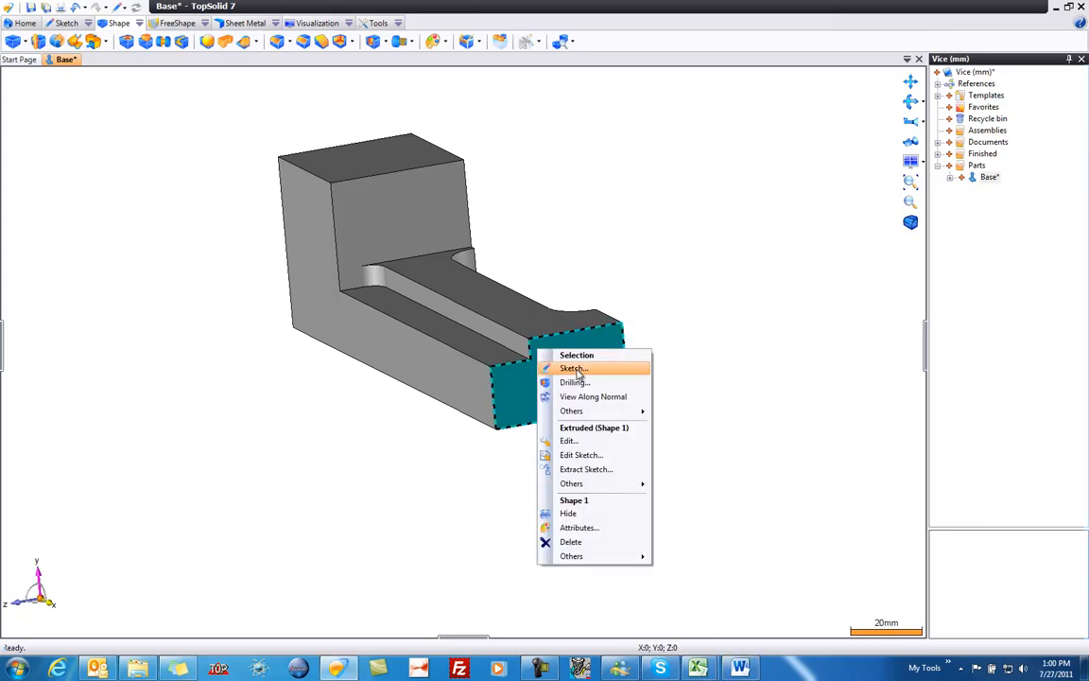
{"action": "left_click", "coordinate": [551, 369]}
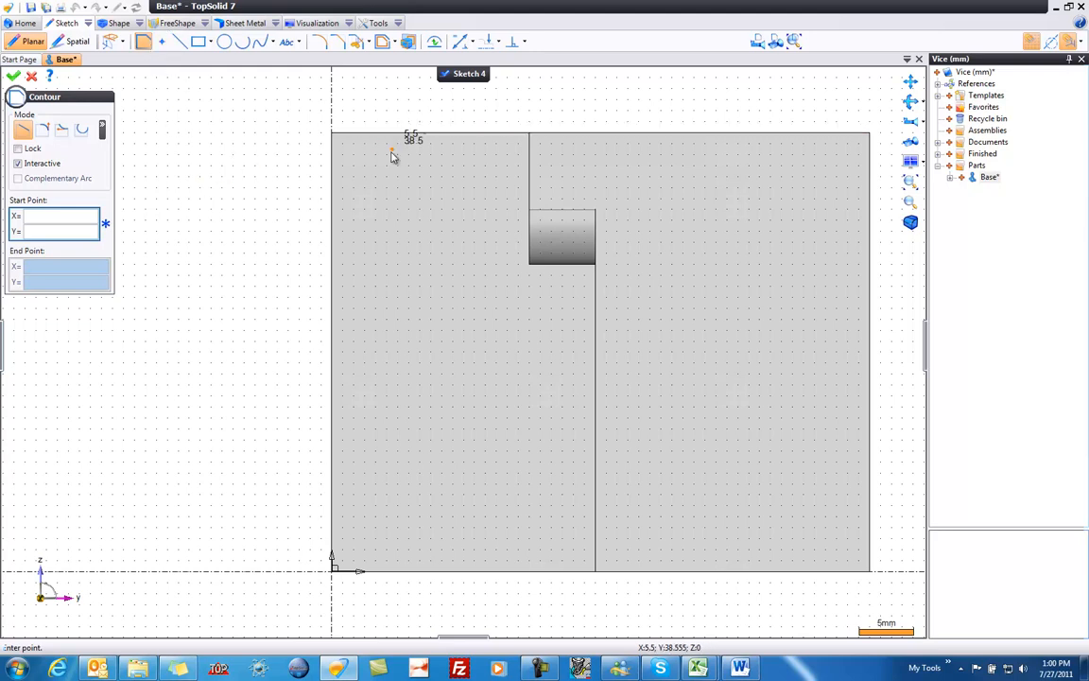
{"action": "left_click", "coordinate": [199, 42]}
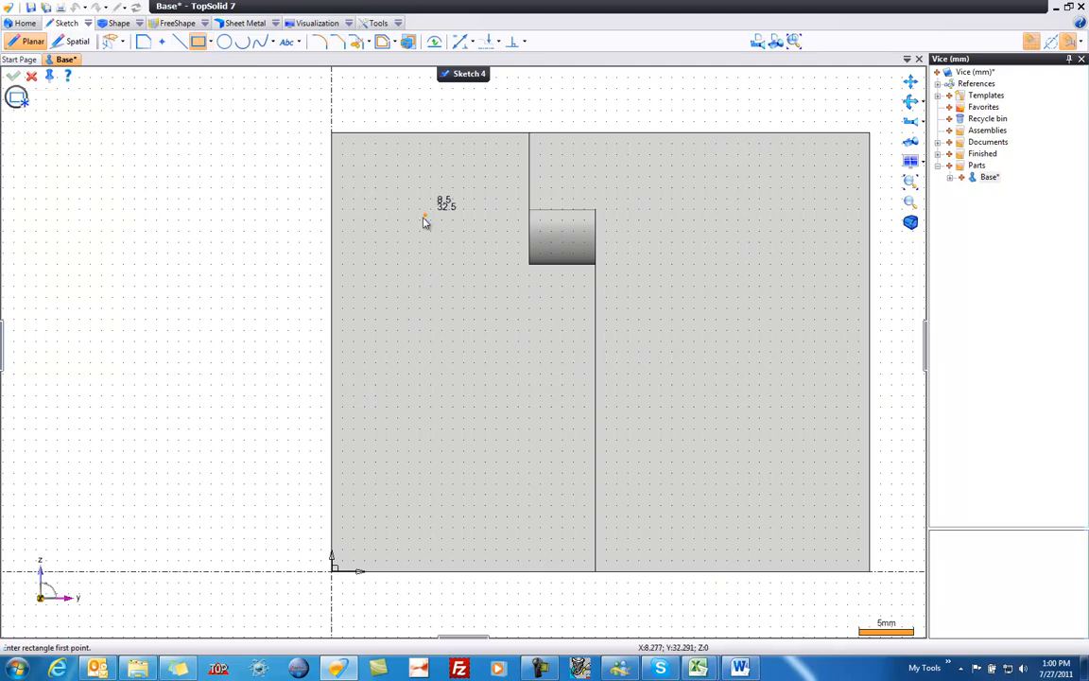
{"action": "left_click", "coordinate": [397, 135]}
{"action": "left_click", "coordinate": [458, 182]}
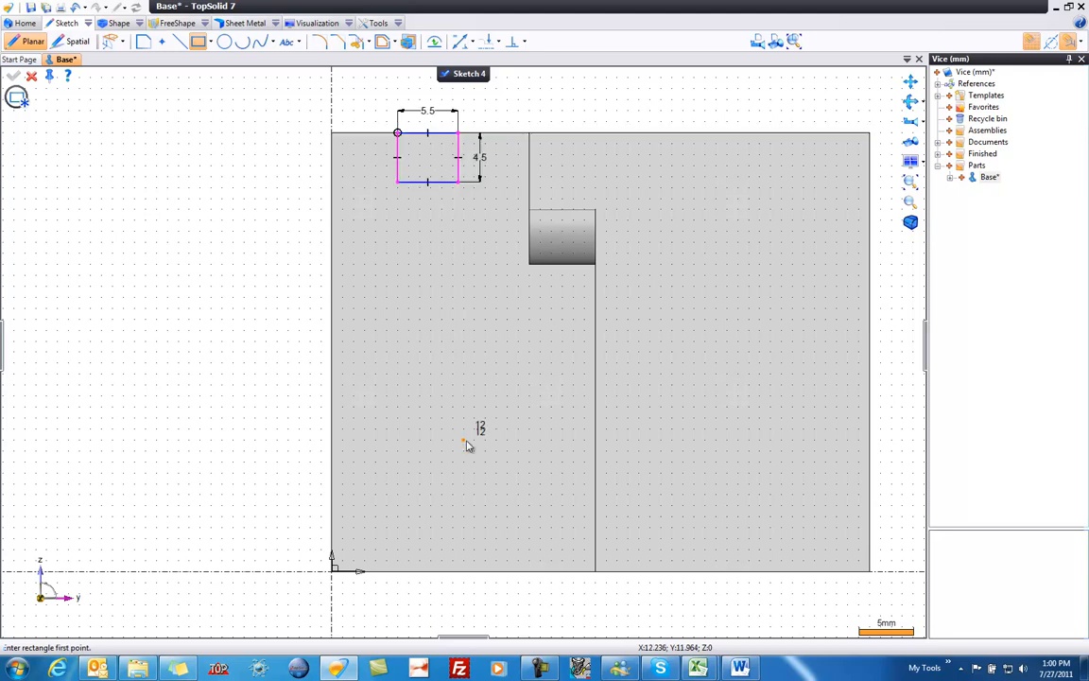
{"action": "key", "text": "Escape"}
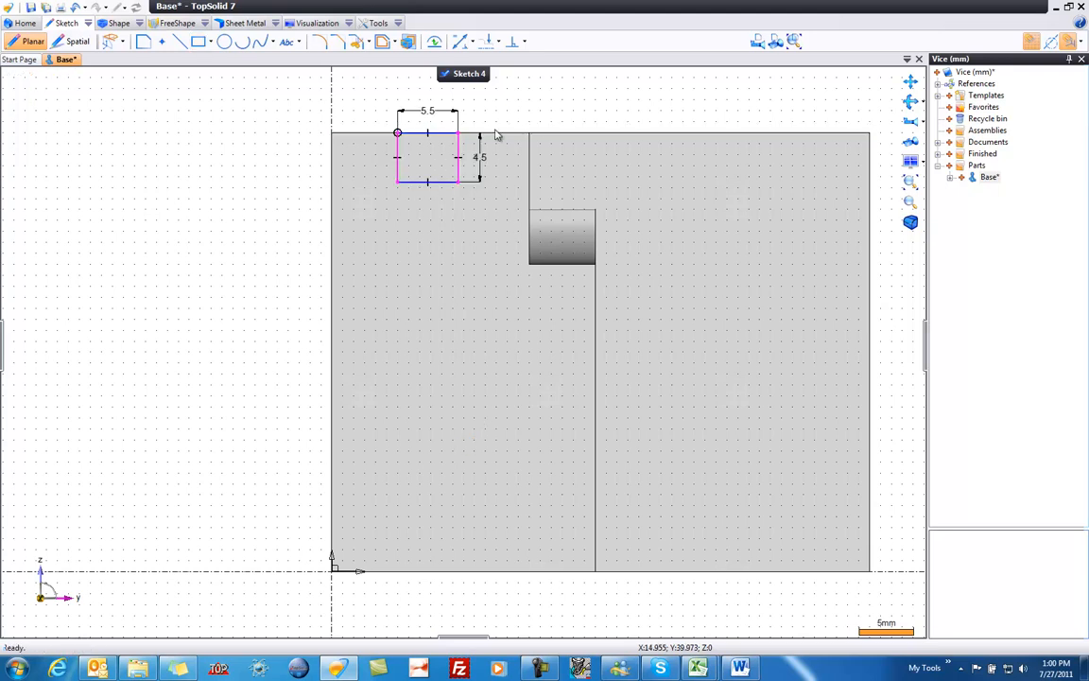
Constrain the distance between the rectangle's upper side and the pocket floor's edge to 6 mm
{"action": "left_click", "coordinate": [462, 42]}
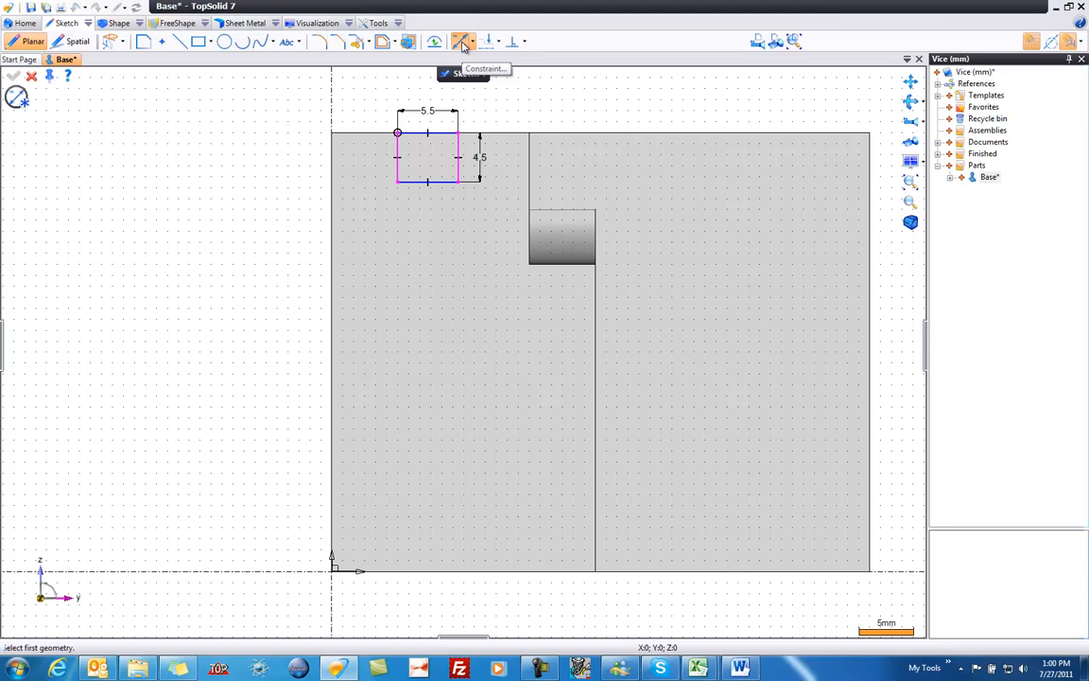
{"action": "left_click", "coordinate": [460, 156]}
{"action": "left_click", "coordinate": [530, 156]}
{"action": "left_click", "coordinate": [530, 110]}
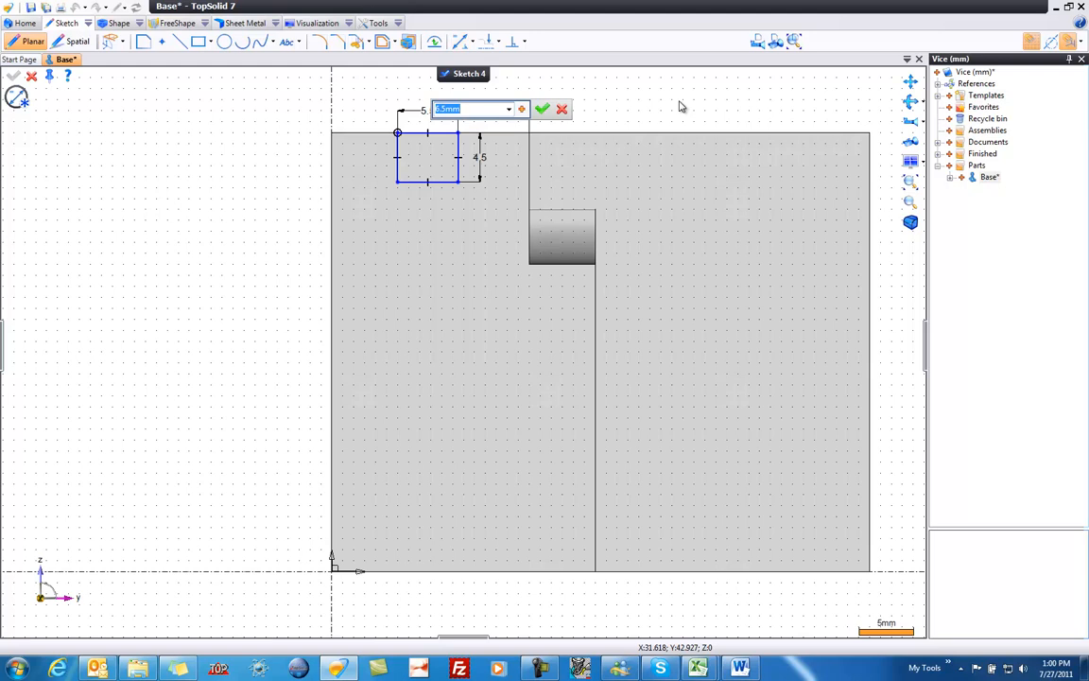
{"action": "type", "text": "6"}
{"action": "key", "text": "Return"}
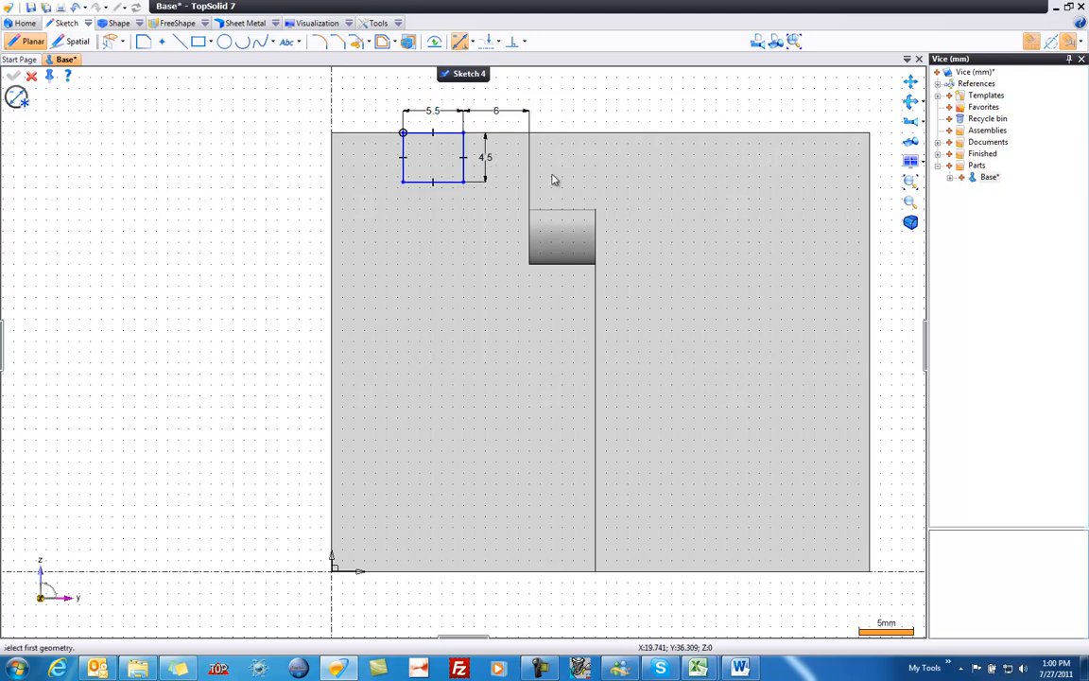
Set both side dimensions of the rectangle to 6 mm
{"action": "double_click", "coordinate": [485, 158]}
{"action": "type", "text": "6"}
{"action": "key", "text": "Return"}
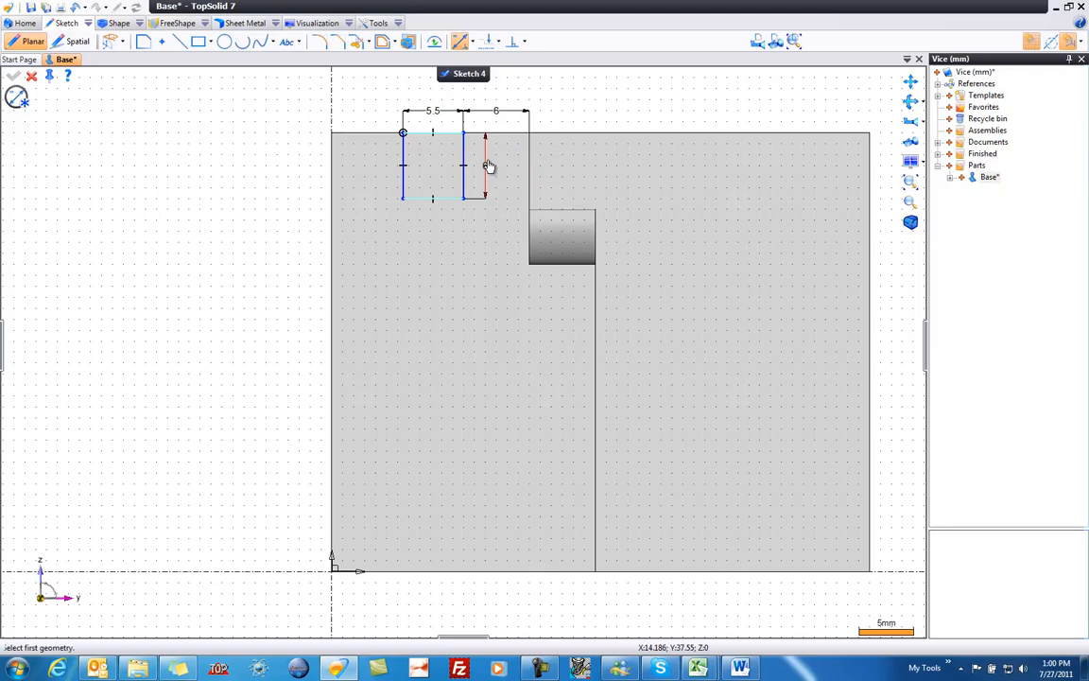
{"action": "double_click", "coordinate": [435, 112]}
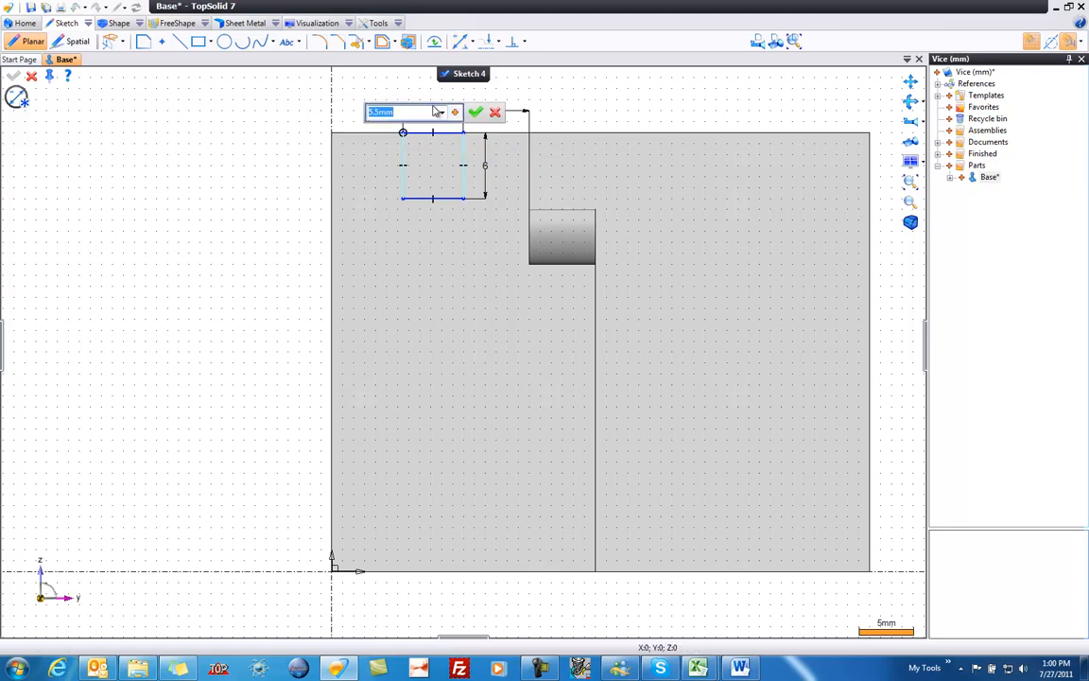
{"action": "type", "text": "6"}
{"action": "key", "text": "Return"}
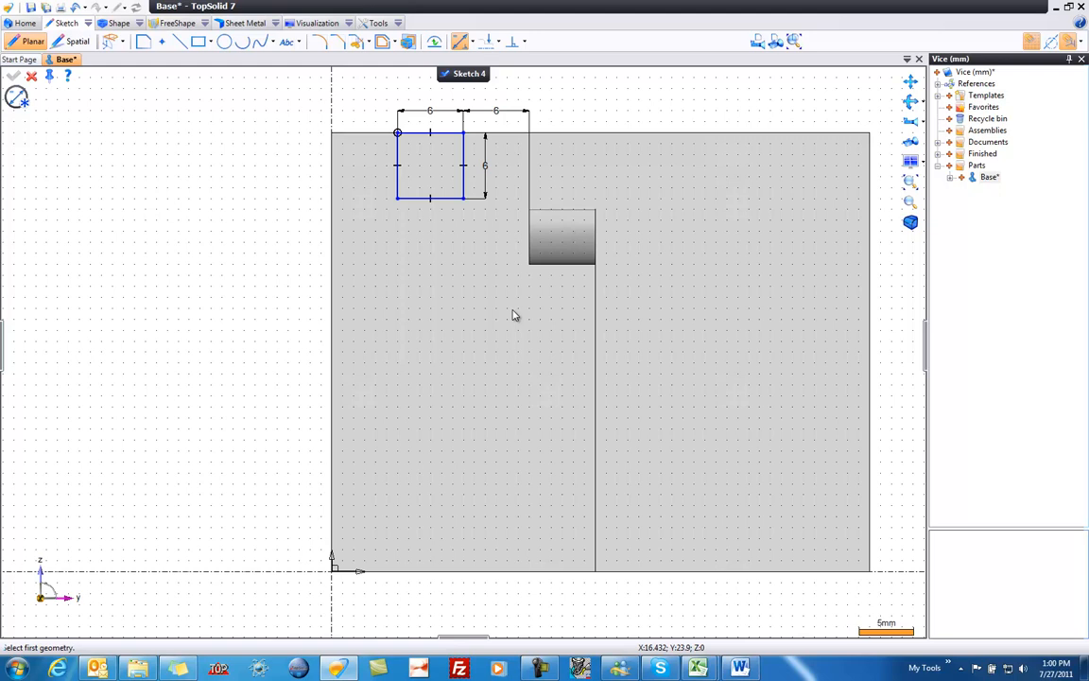
Trim the base by the square profile, cutting a groove along its full length below the pocket
{"action": "right_click", "coordinate": [462, 354]}
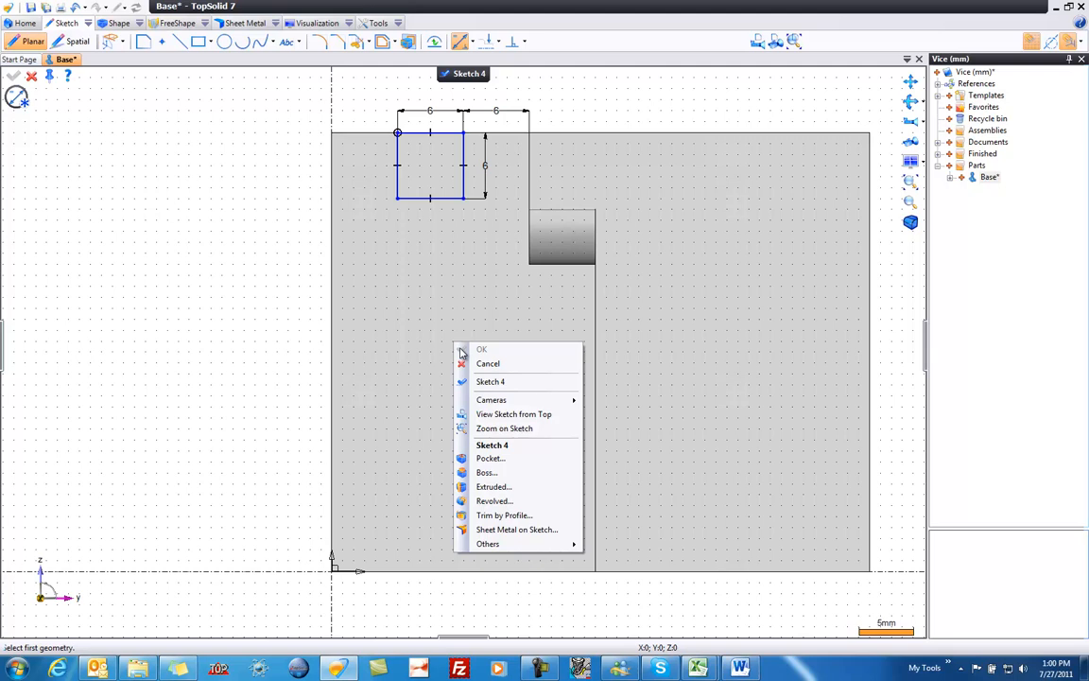
{"action": "left_click", "coordinate": [538, 516]}
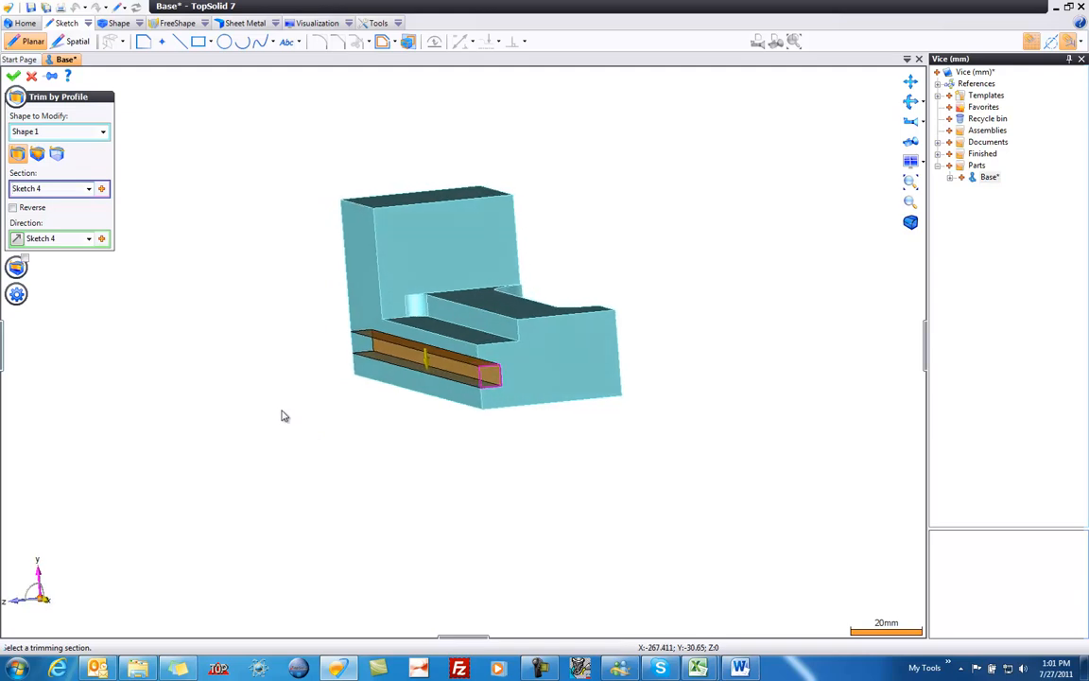
{"action": "right_click", "coordinate": [267, 364]}
{"action": "left_click", "coordinate": [284, 373]}
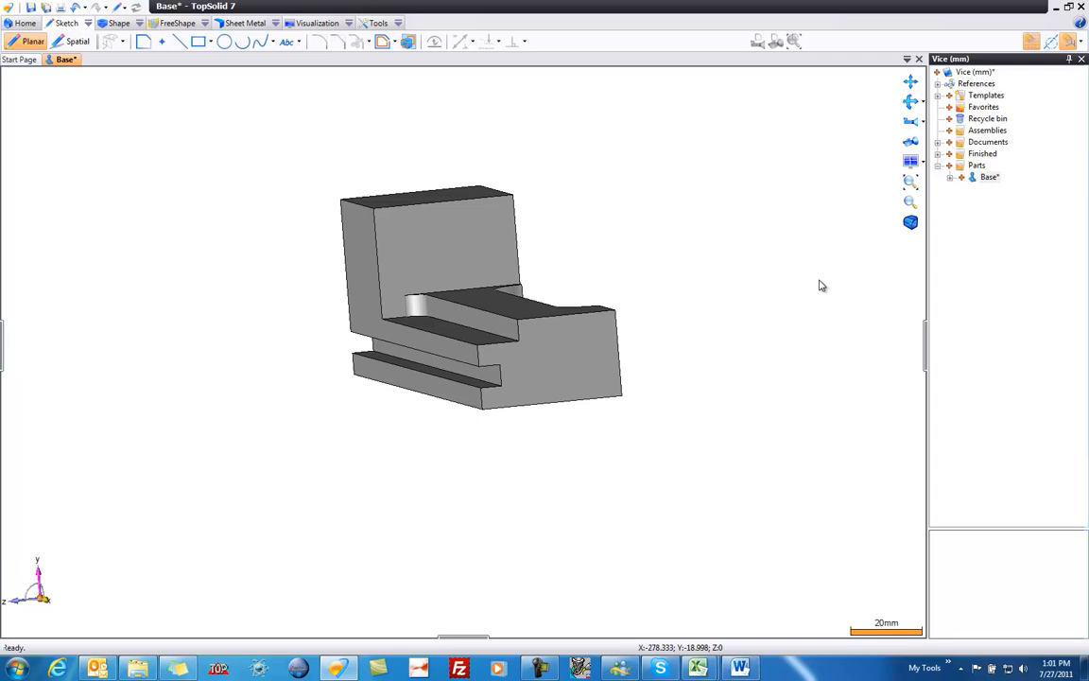
Start a sketch on the lower step's end face and draw a 6 x 2.5 mm rectangle between the groove's outer corner and the ledge above
{"action": "right_click", "coordinate": [518, 360]}
{"action": "left_click", "coordinate": [548, 367]}
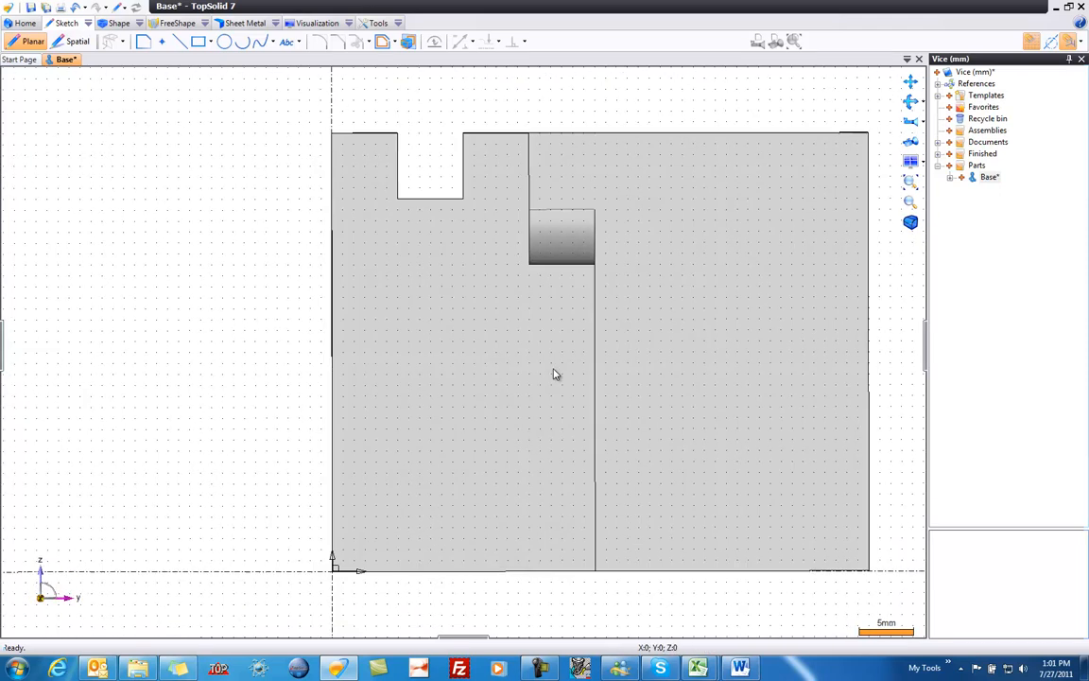
{"action": "left_click", "coordinate": [198, 41]}
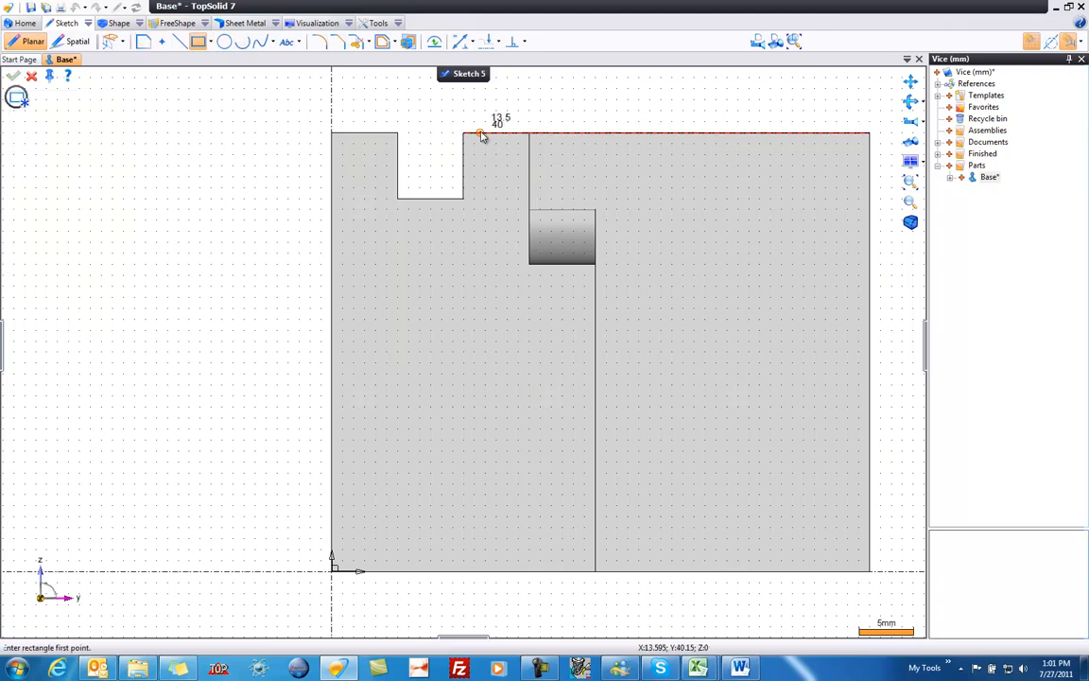
{"action": "left_click", "coordinate": [464, 133]}
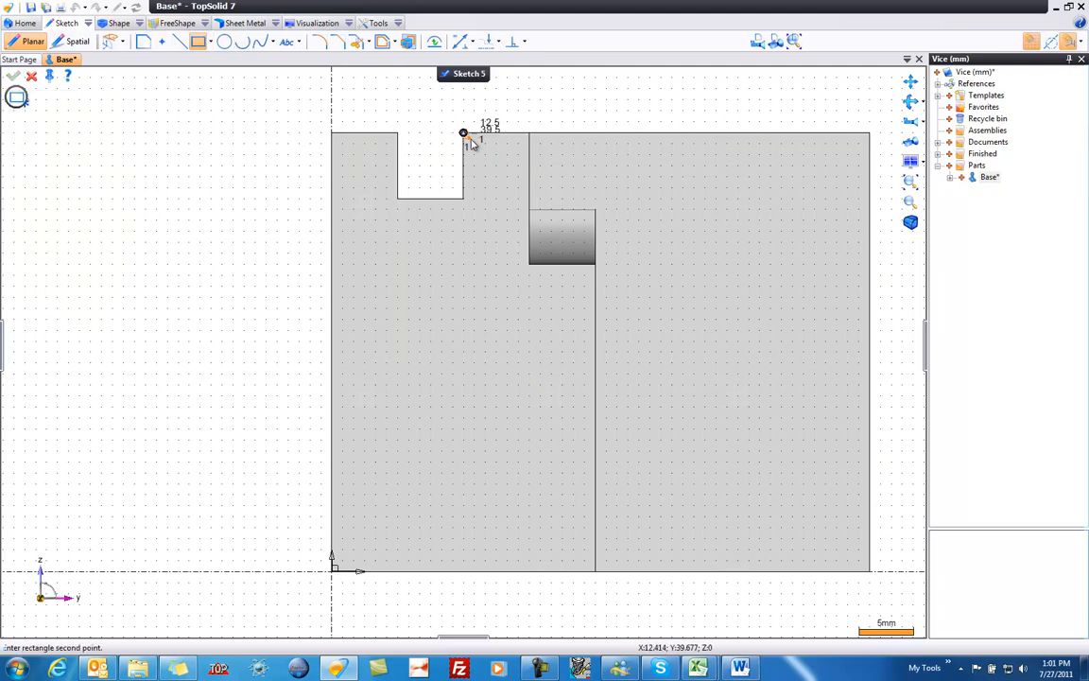
{"action": "left_click", "coordinate": [530, 162]}
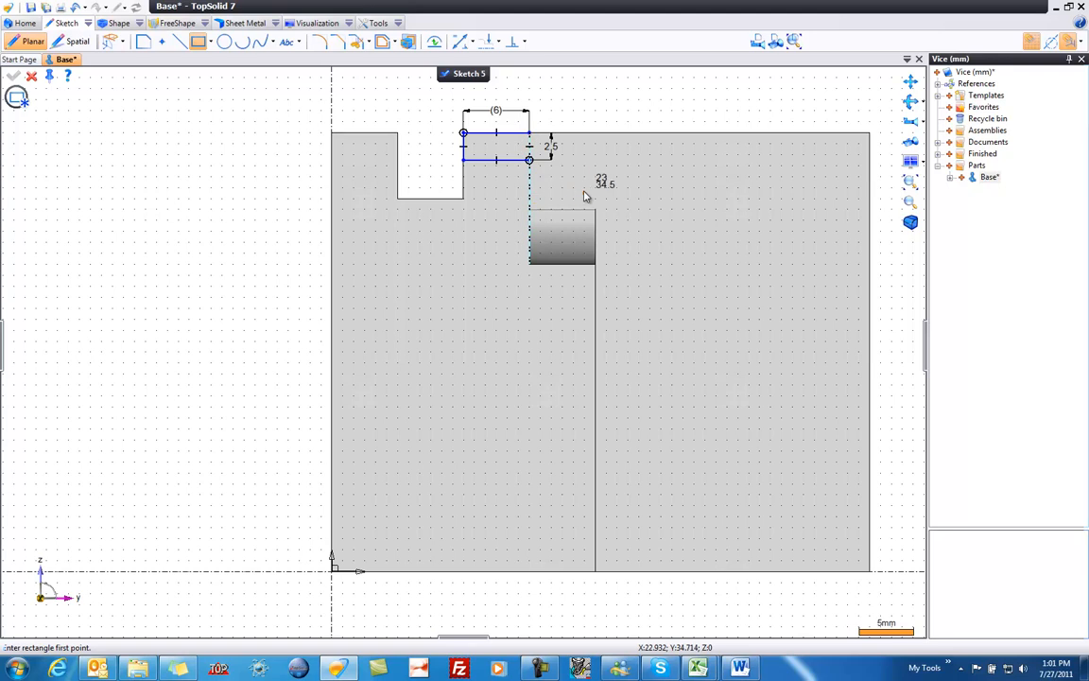
{"action": "key", "text": "Escape"}
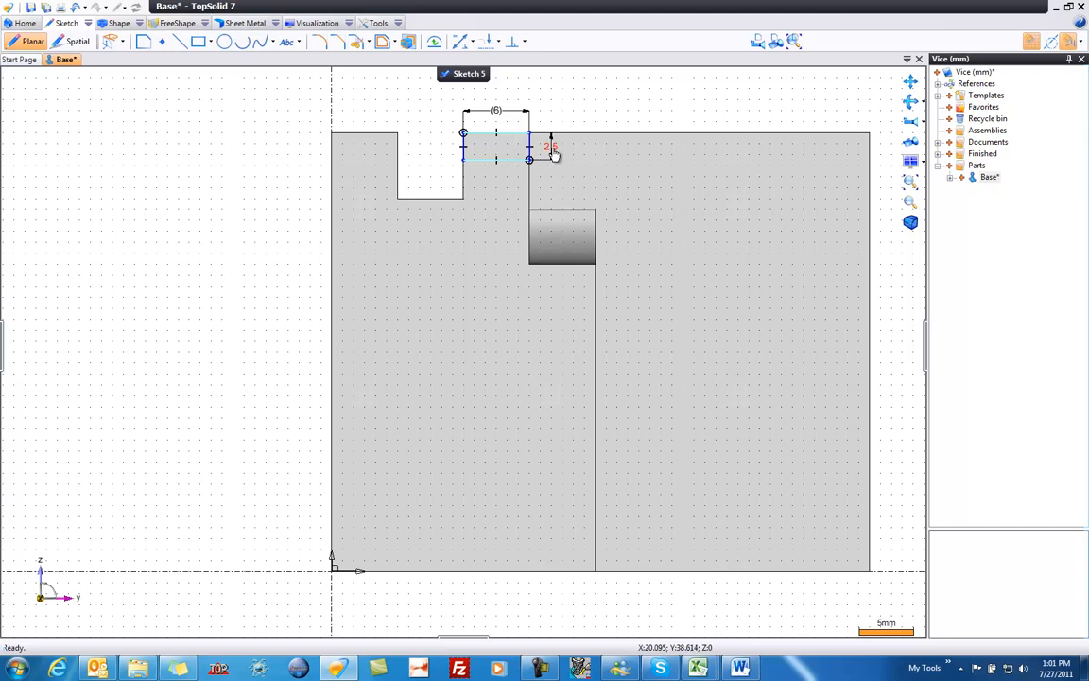
{"action": "double_click", "coordinate": [553, 150]}
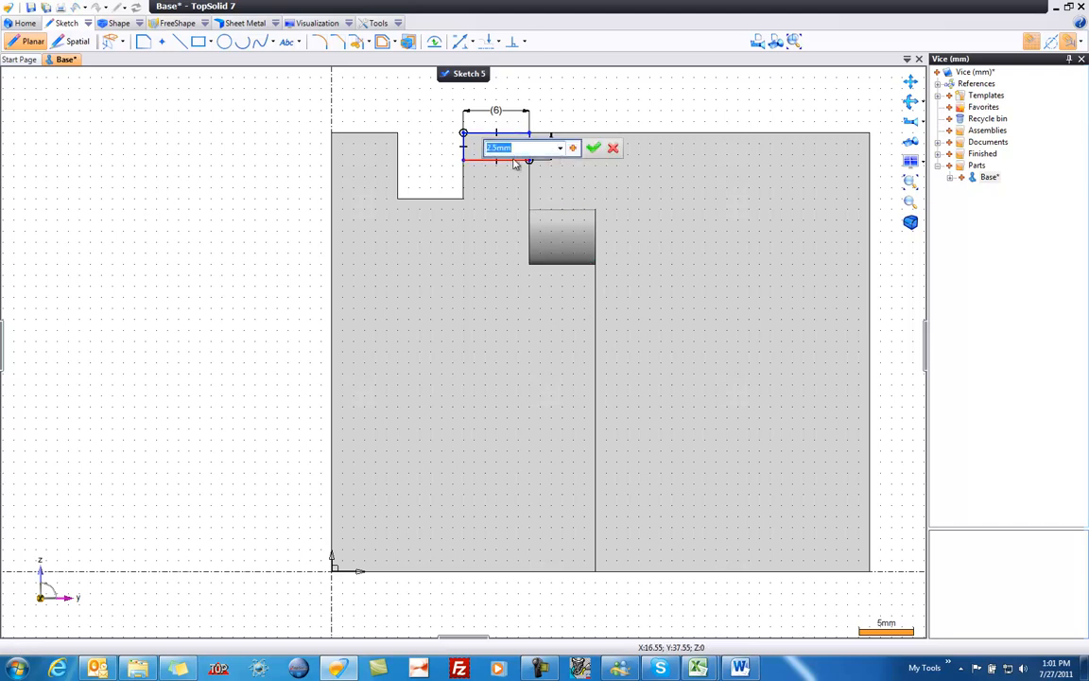
{"action": "key", "text": "Return"}
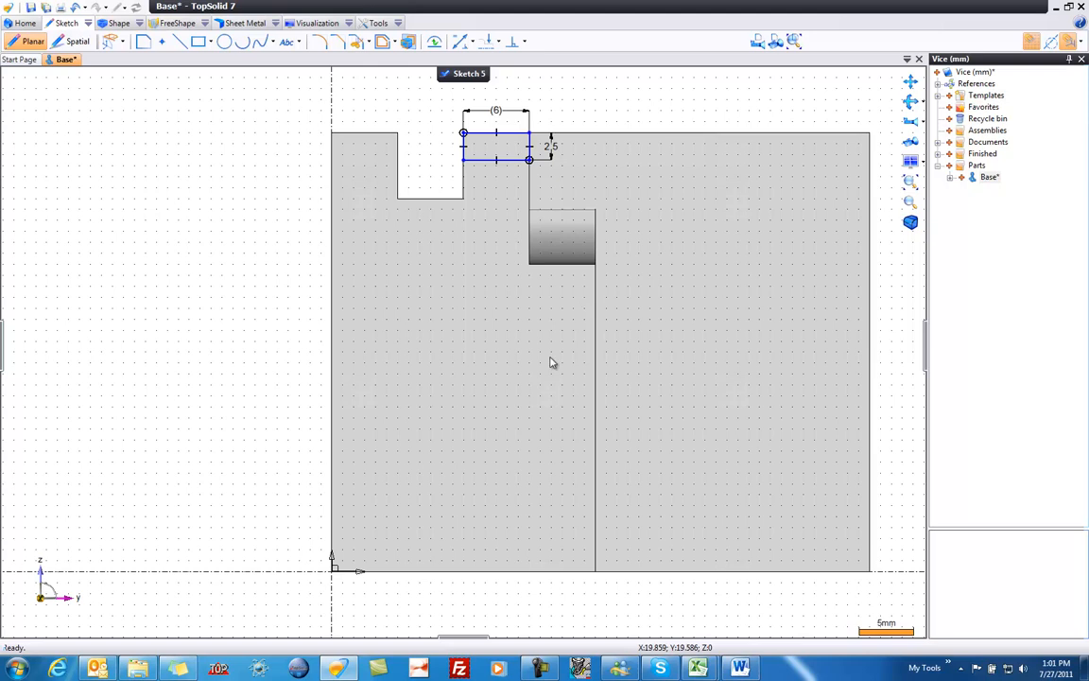
Start a pocket from the rectangle sketch and stretch its depth along the base to 85 mm
{"action": "scroll", "coordinate": [457, 452], "scroll_direction": "down", "scroll_amount": 2}
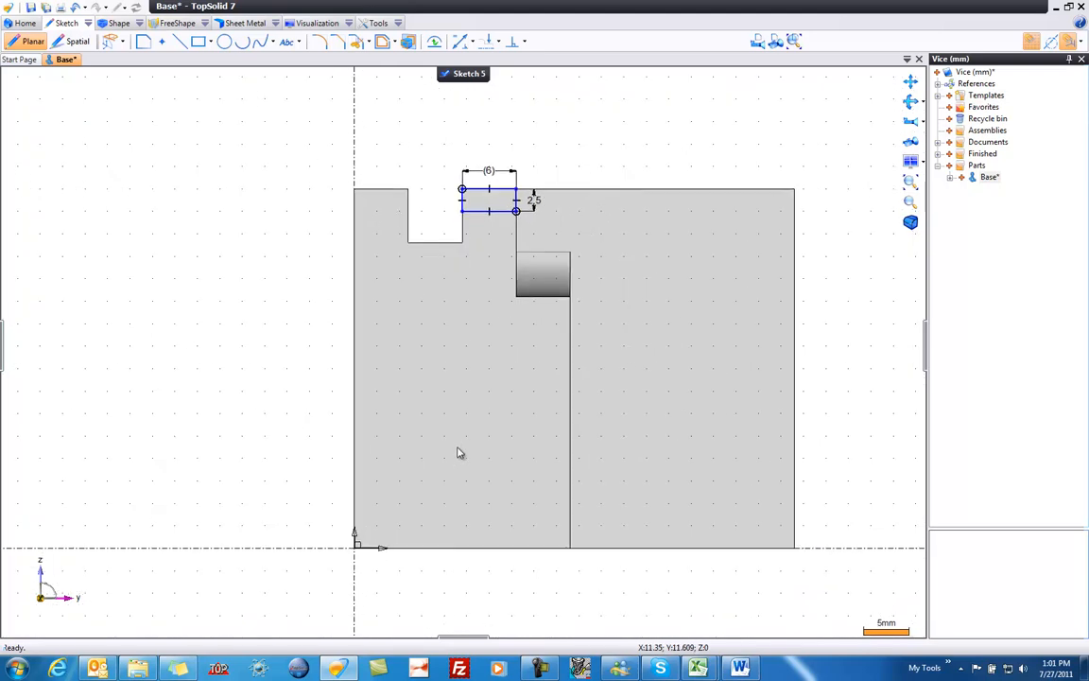
{"action": "right_click", "coordinate": [266, 286]}
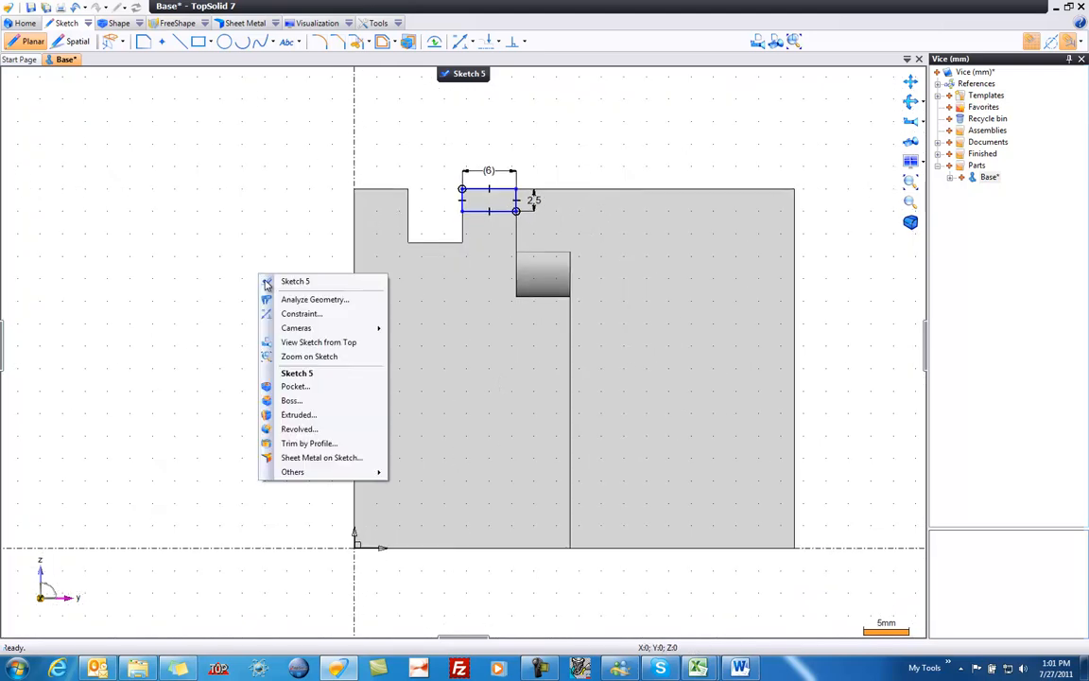
{"action": "left_click", "coordinate": [330, 386]}
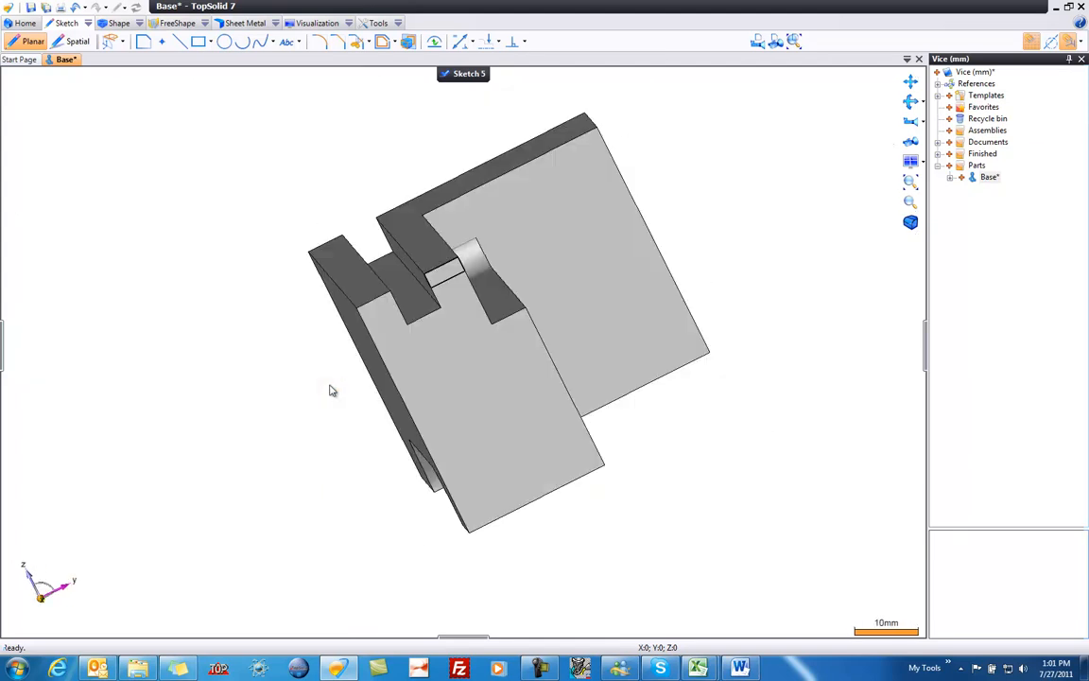
{"action": "scroll", "coordinate": [359, 402], "scroll_direction": "up", "scroll_amount": 4}
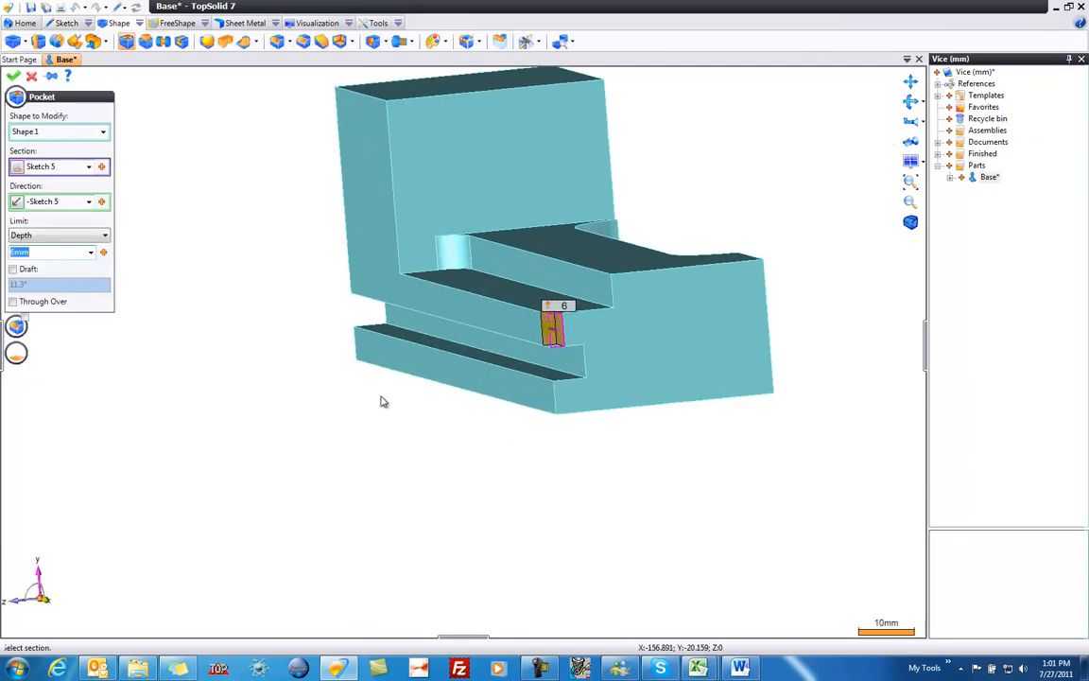
{"action": "middle_click_drag", "start_coordinate": [381, 401], "coordinate": [416, 399]}
{"action": "left_click_drag", "start_coordinate": [546, 344], "coordinate": [418, 284]}
{"action": "middle_click_drag", "start_coordinate": [420, 287], "coordinate": [465, 343]}
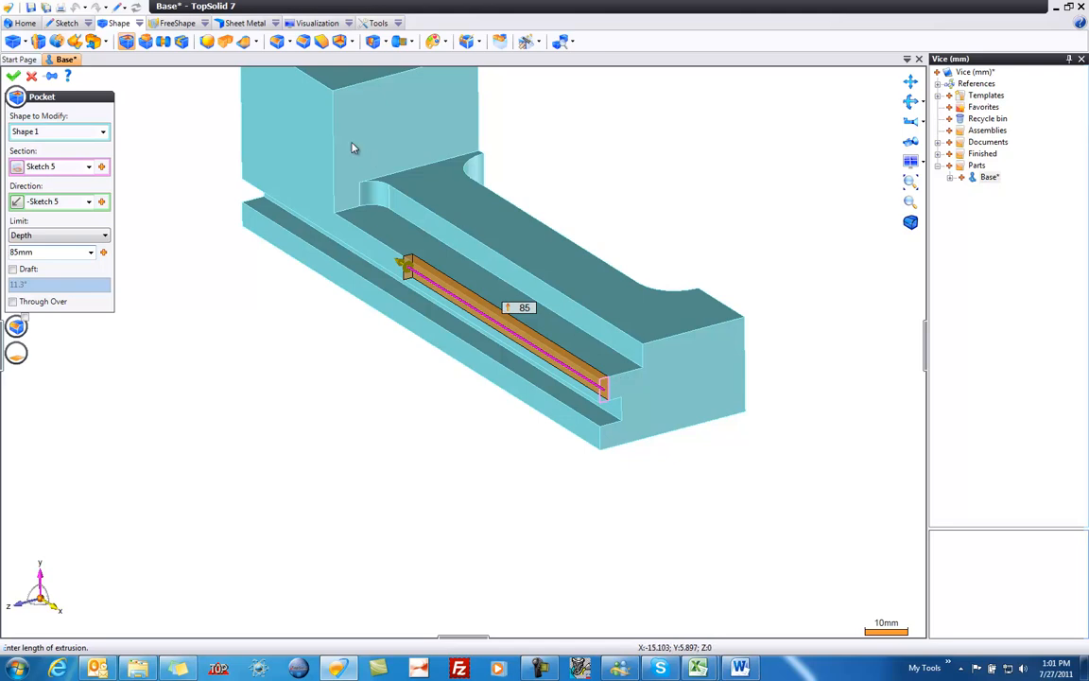
Limit the pocket by plane at the upright block's inner face and complete the cut
{"action": "left_click", "coordinate": [59, 235]}
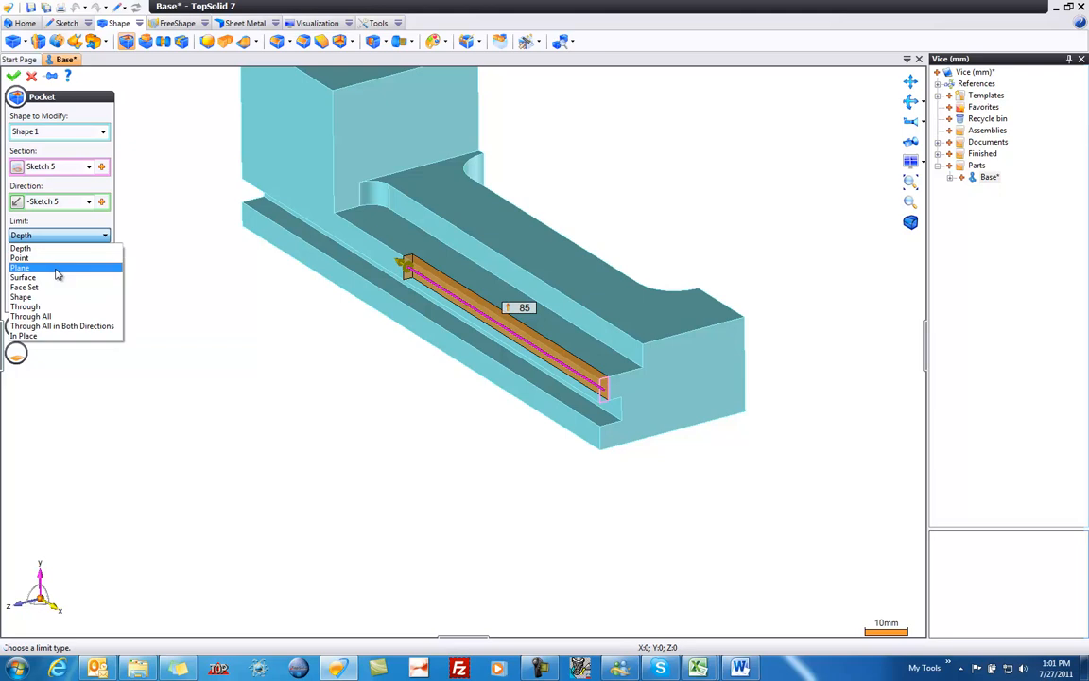
{"action": "left_click", "coordinate": [56, 269]}
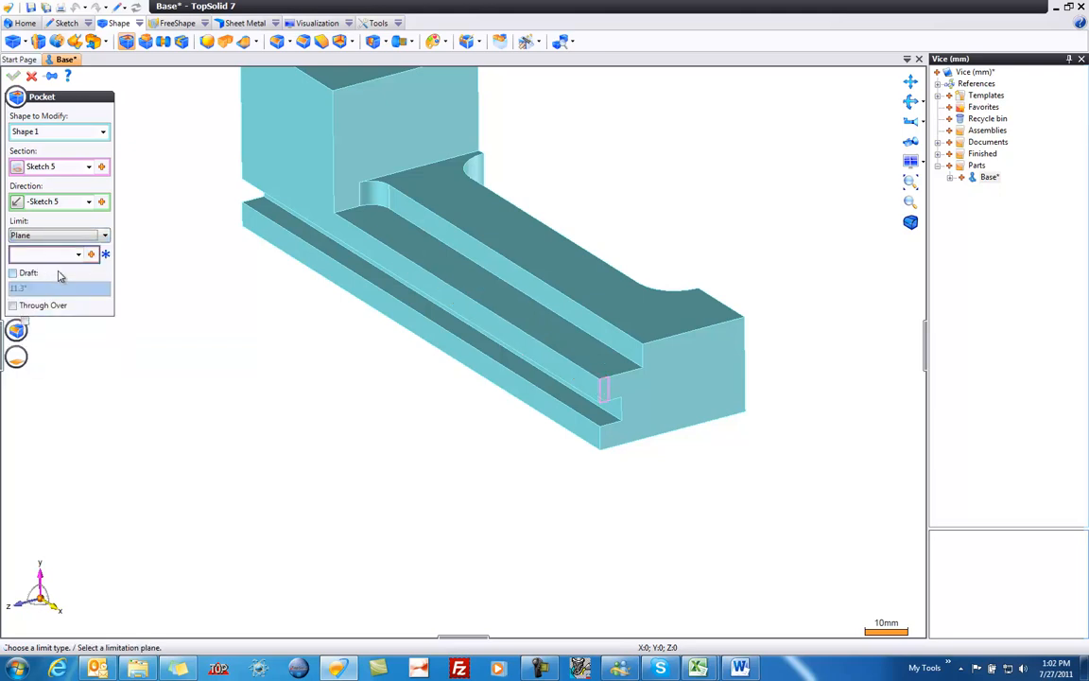
{"action": "left_click", "coordinate": [369, 138]}
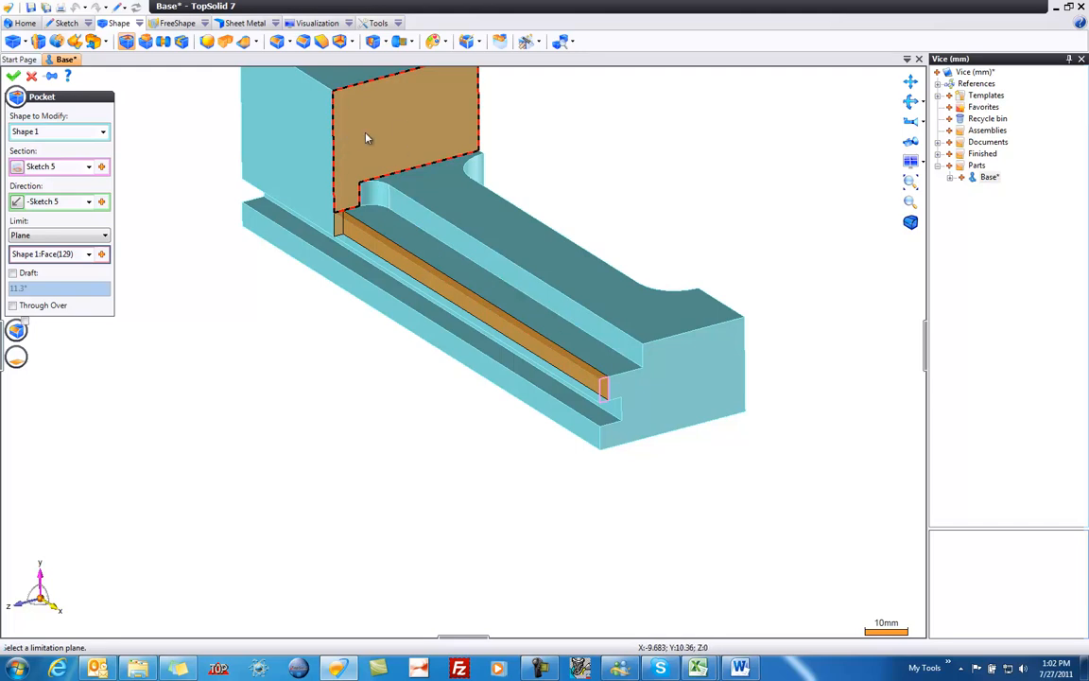
{"action": "left_click", "coordinate": [13, 75]}
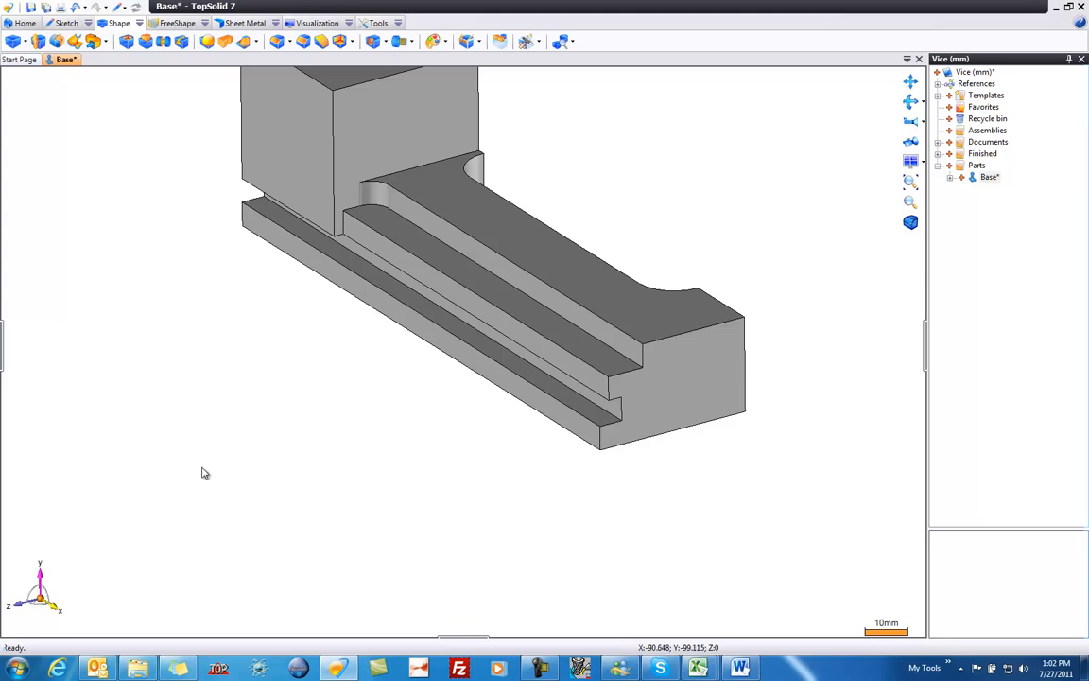
Fillet the upright block's outer vertical edge on the grooved side with a 6 mm radius
{"action": "right_click", "coordinate": [323, 432]}
{"action": "left_click", "coordinate": [322, 434]}
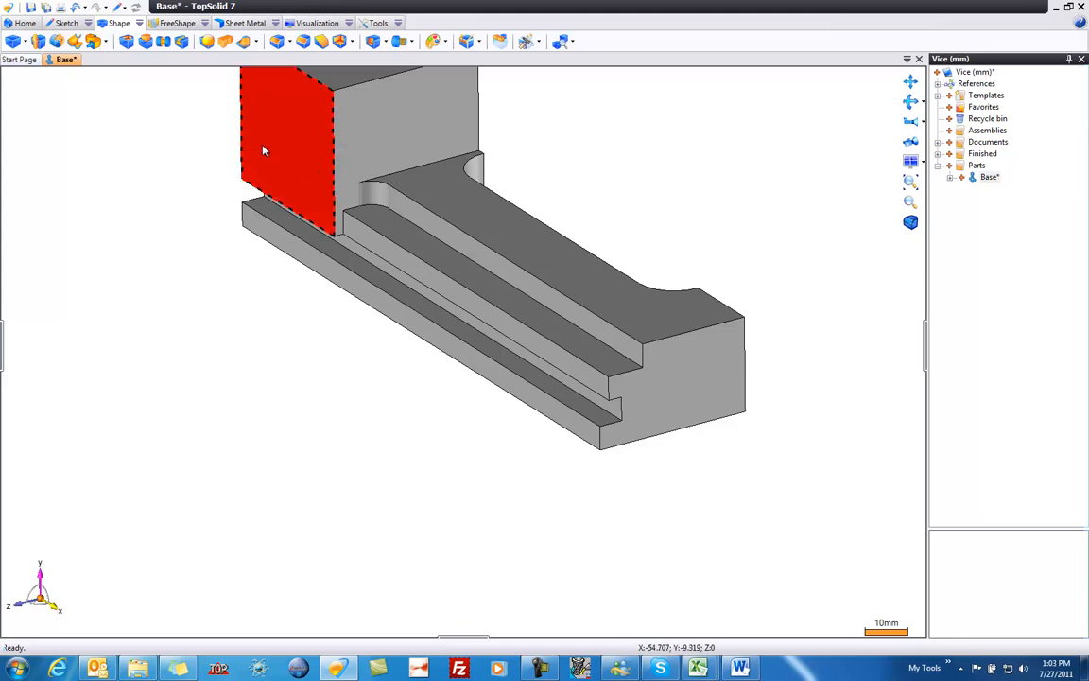
{"action": "right_click", "coordinate": [236, 132]}
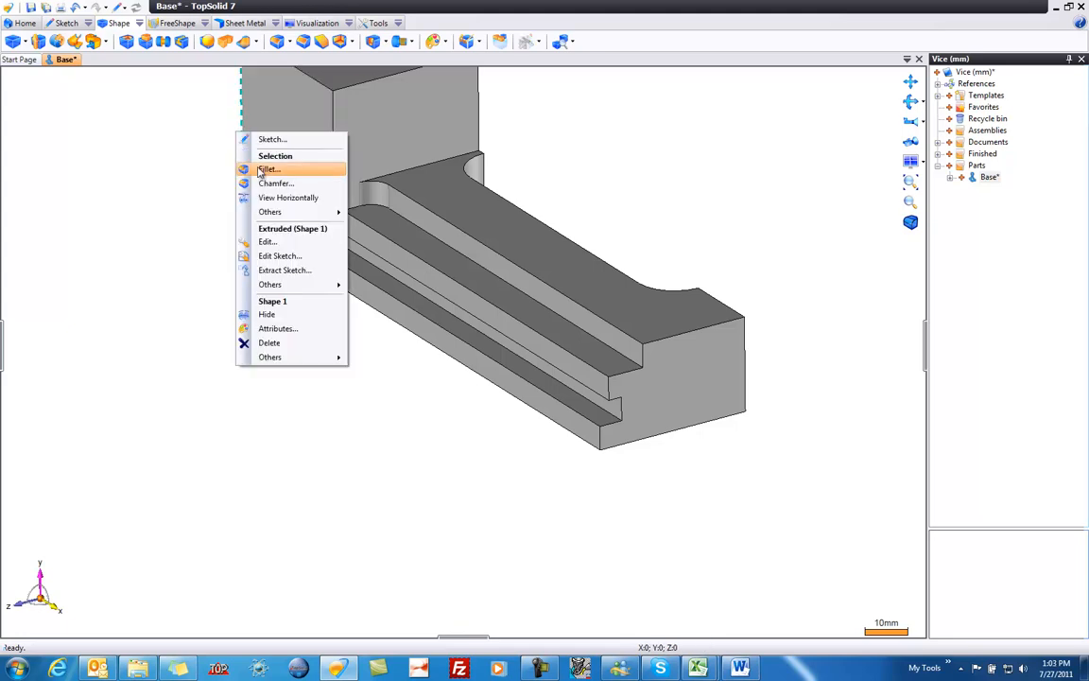
{"action": "left_click", "coordinate": [271, 170]}
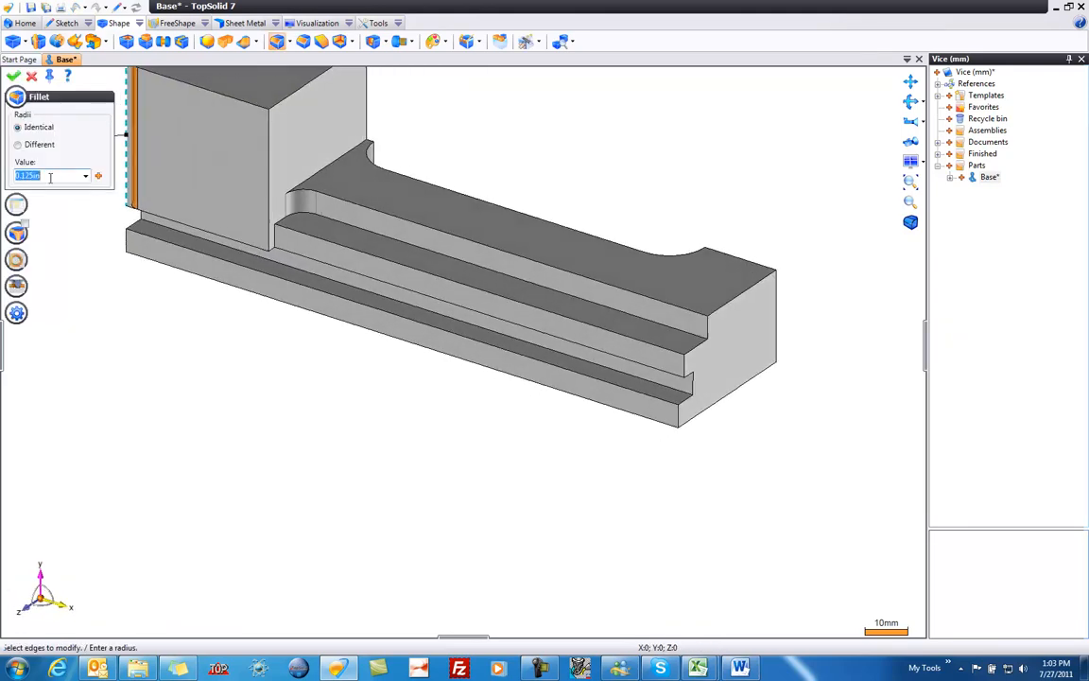
{"action": "type", "text": "6mm"}
{"action": "key", "text": "Return"}
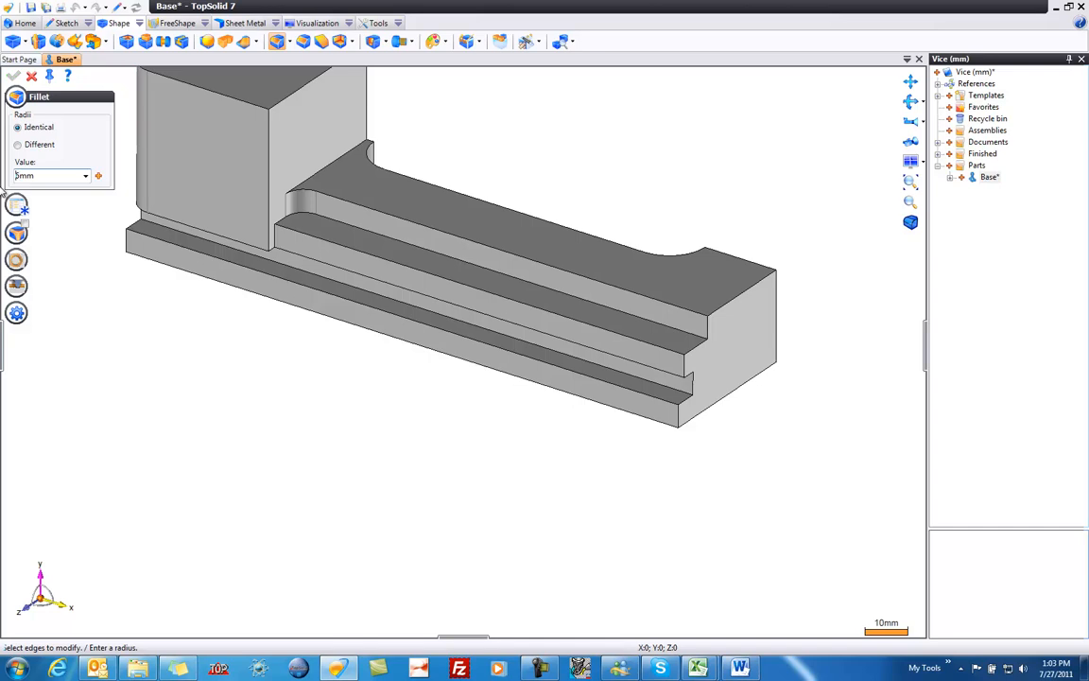
{"action": "scroll", "coordinate": [438, 350], "scroll_direction": "down", "scroll_amount": 2}
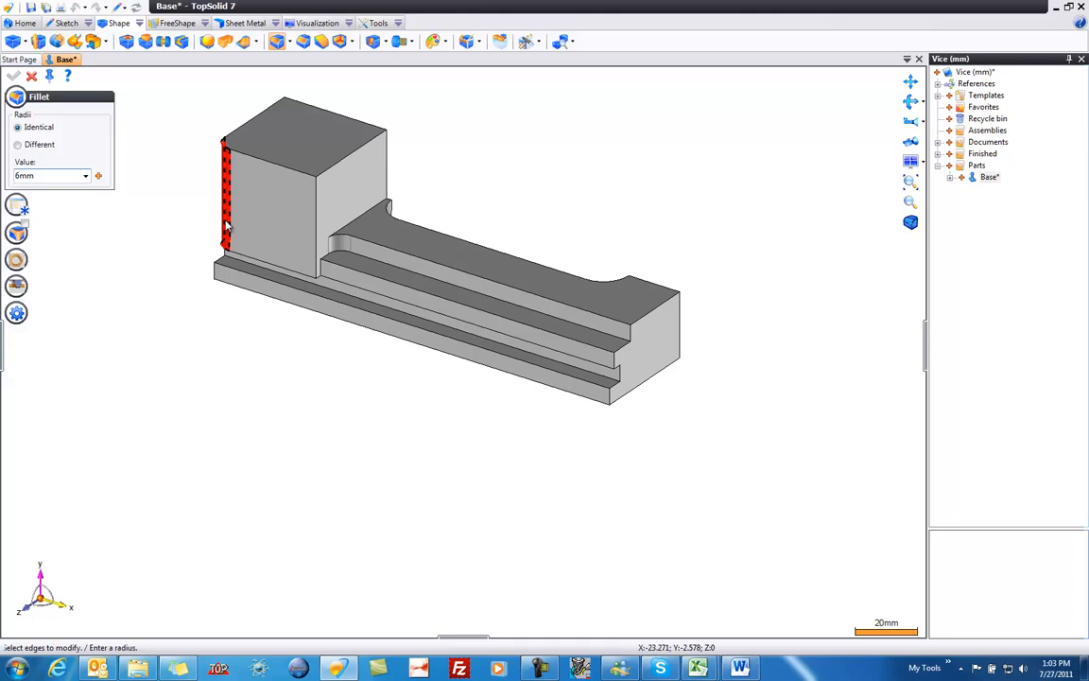
{"action": "left_click", "coordinate": [32, 79]}
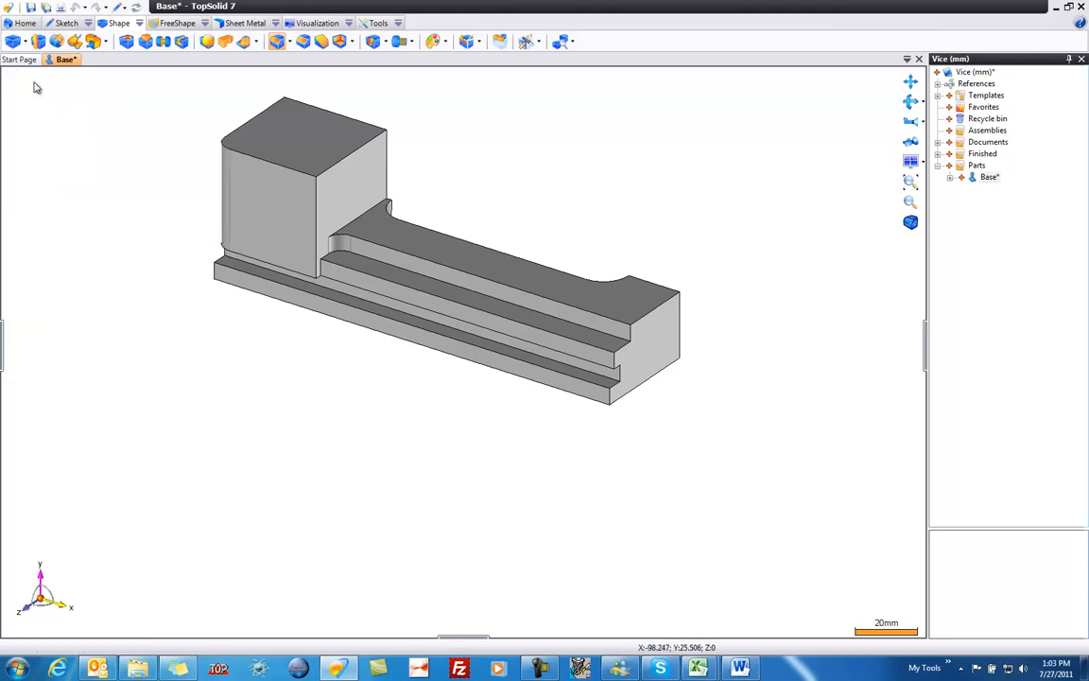
Edit the 6 mm fillet to include the vertical corner edges at both ends of the lower flange
{"action": "scroll", "coordinate": [195, 221], "scroll_direction": "up", "scroll_amount": 3}
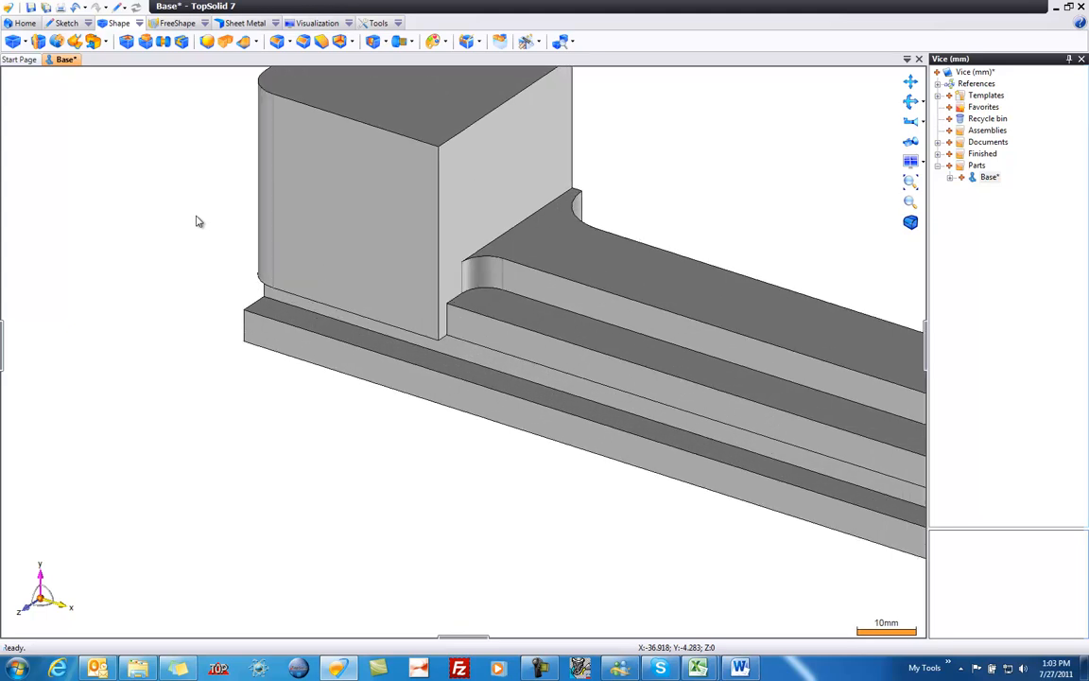
{"action": "right_click", "coordinate": [263, 194]}
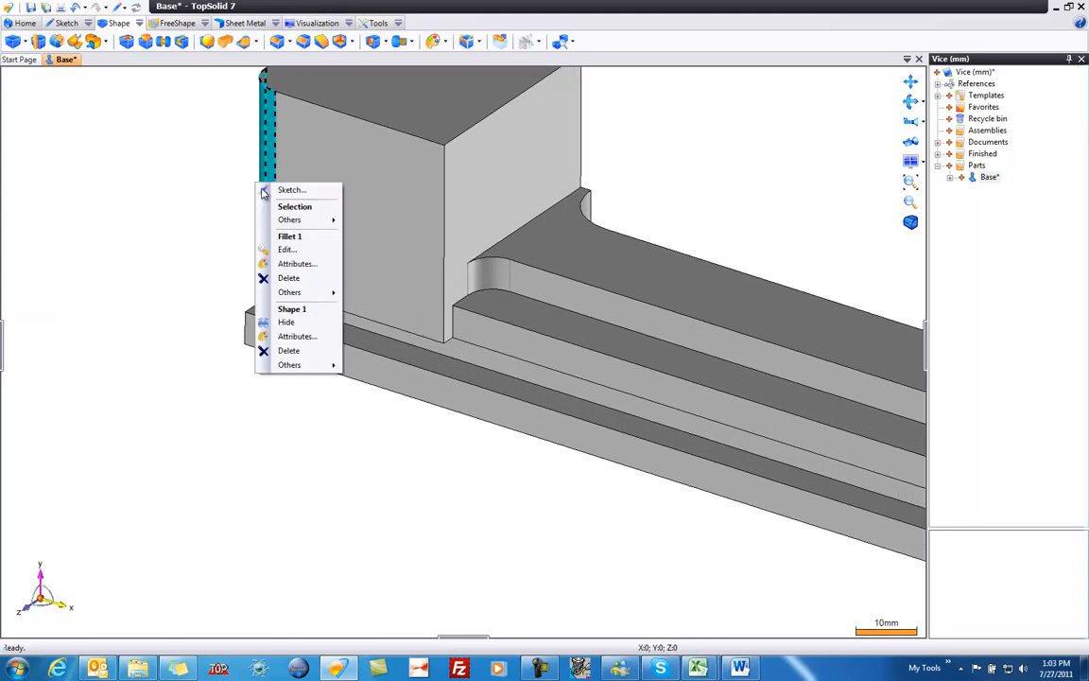
{"action": "left_click", "coordinate": [289, 246]}
{"action": "scroll", "coordinate": [237, 359], "scroll_direction": "down", "scroll_amount": 3}
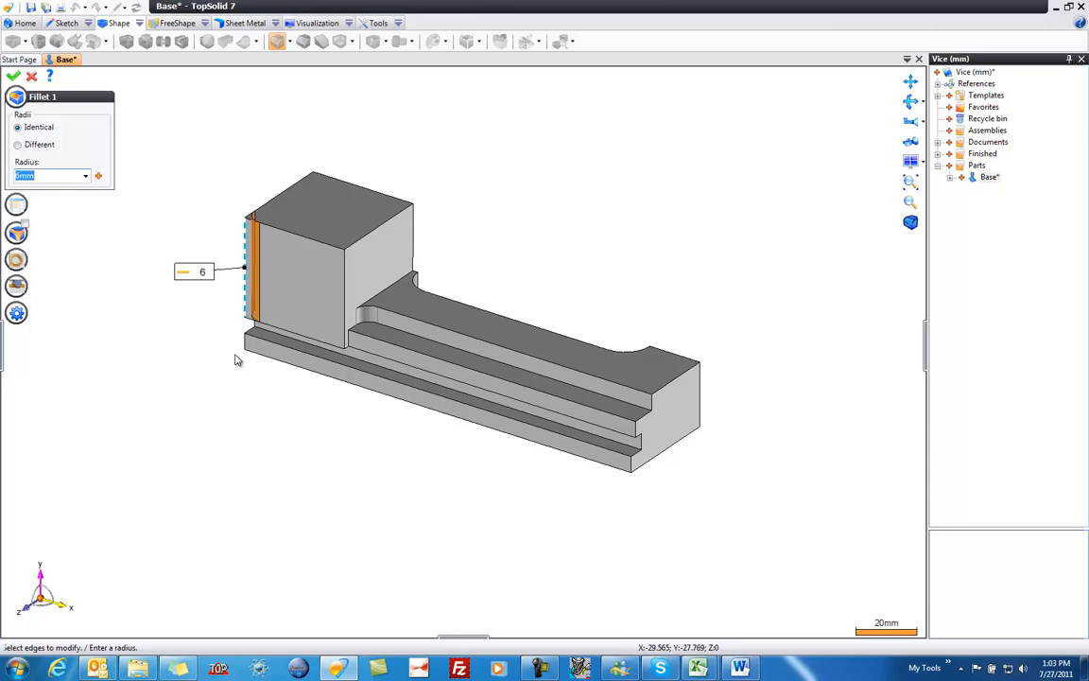
{"action": "left_click", "coordinate": [248, 343]}
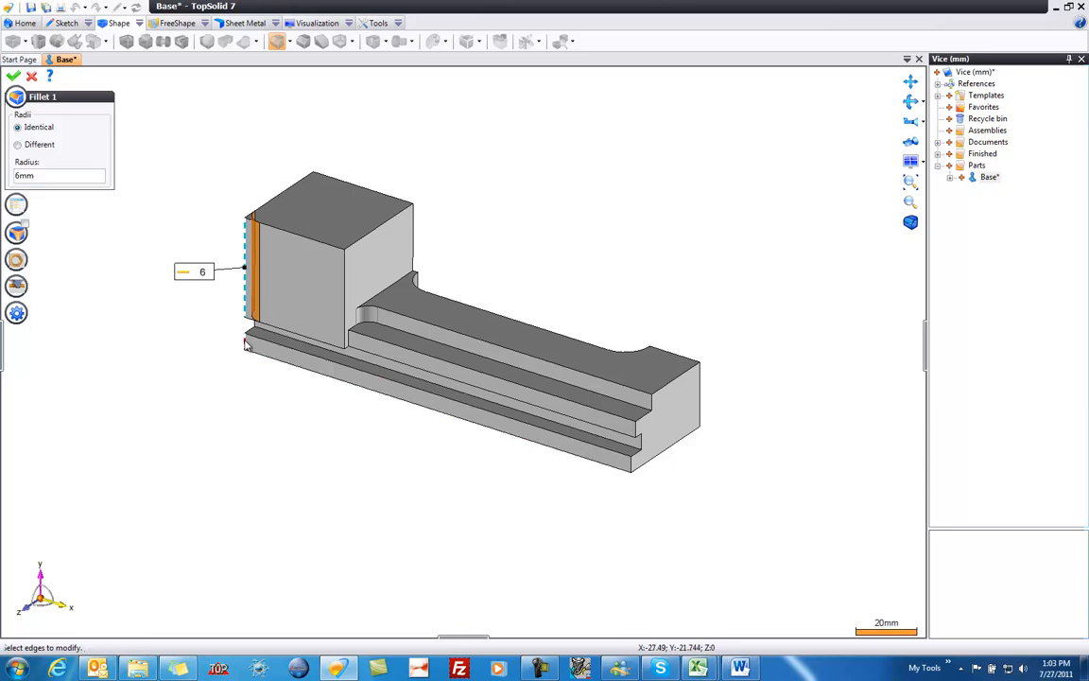
{"action": "left_click", "coordinate": [631, 461]}
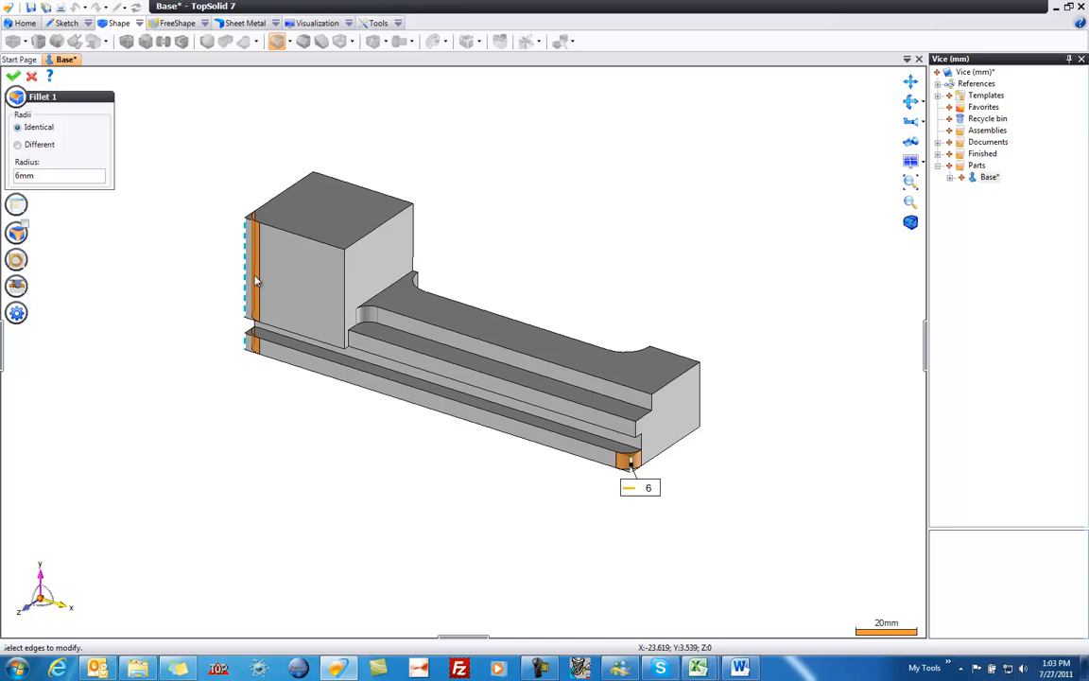
{"action": "left_click", "coordinate": [13, 76]}
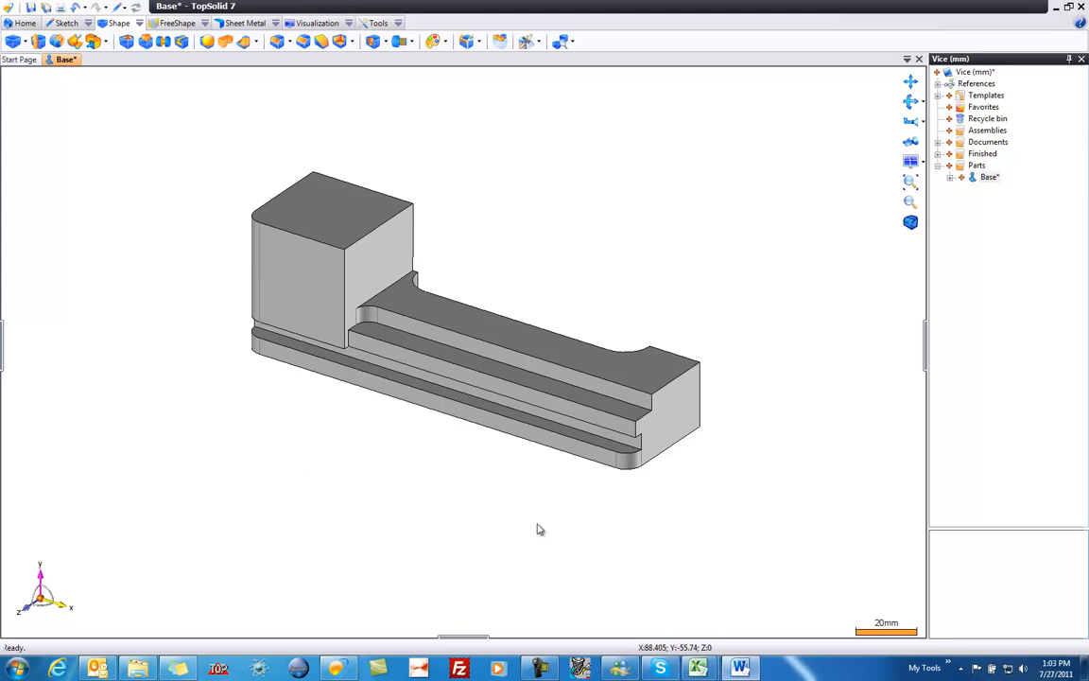
Set the radius of the end corner fillet on the ledge above the groove to 3 mm
{"action": "scroll", "coordinate": [671, 494], "scroll_direction": "up", "scroll_amount": 5}
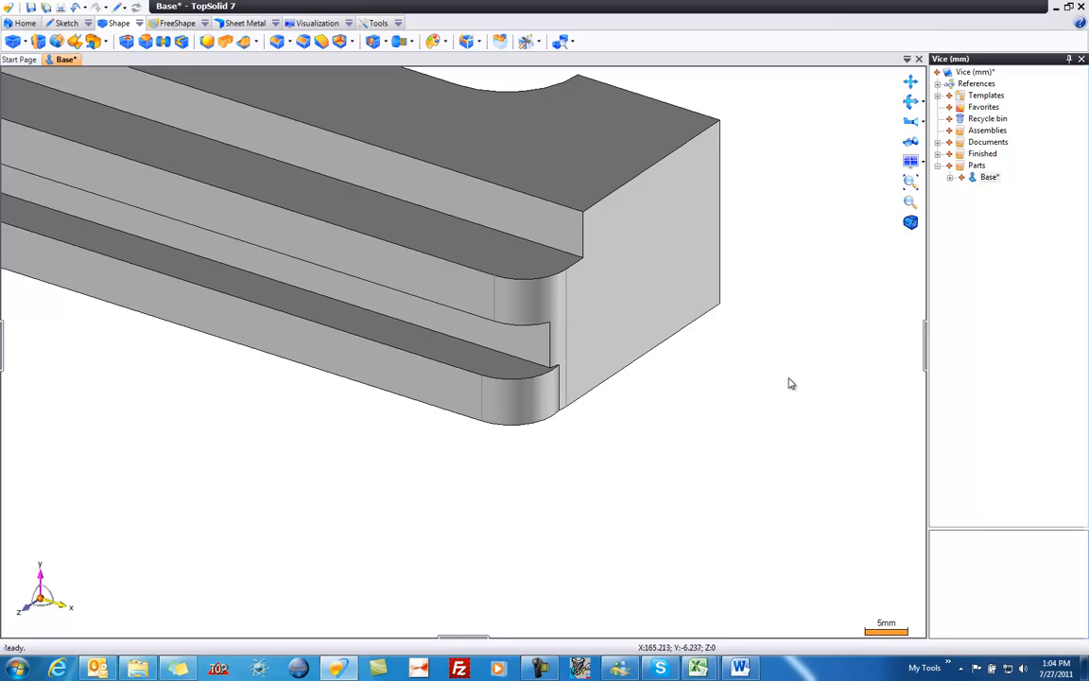
{"action": "left_click", "coordinate": [536, 301]}
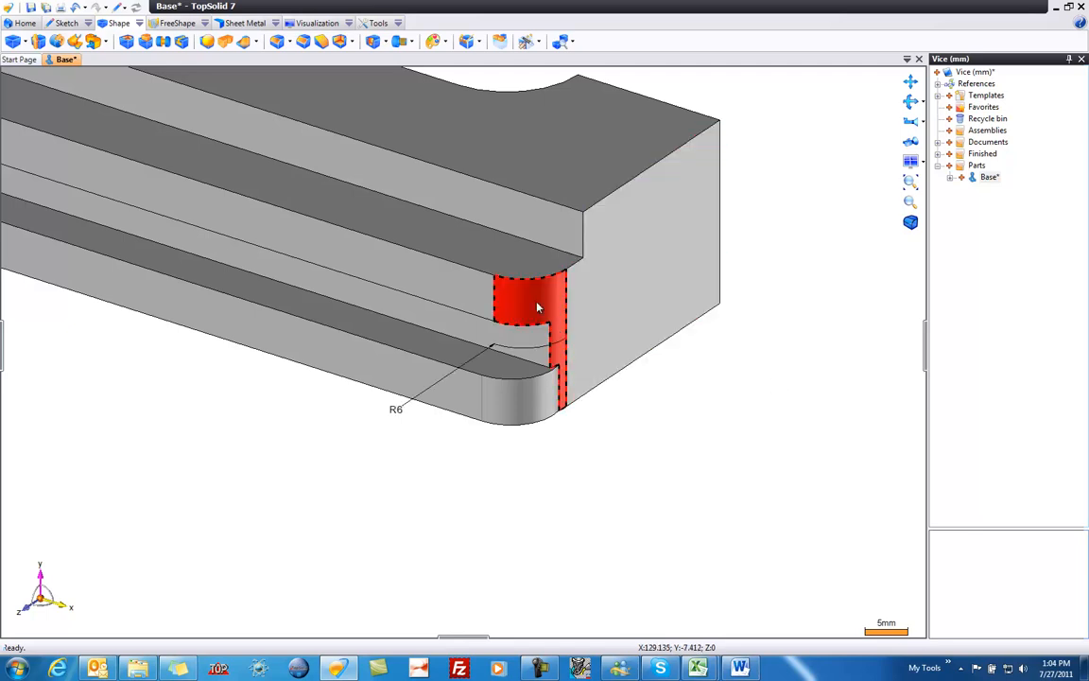
{"action": "left_click", "coordinate": [395, 408]}
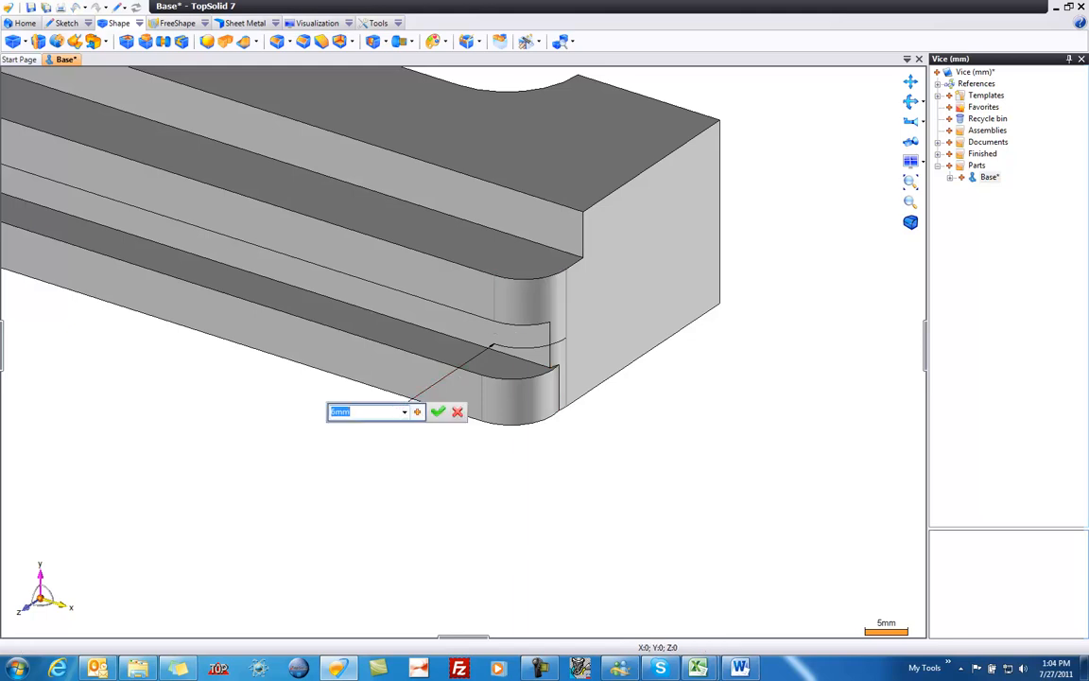
{"action": "type", "text": "3"}
{"action": "key", "text": "Return"}
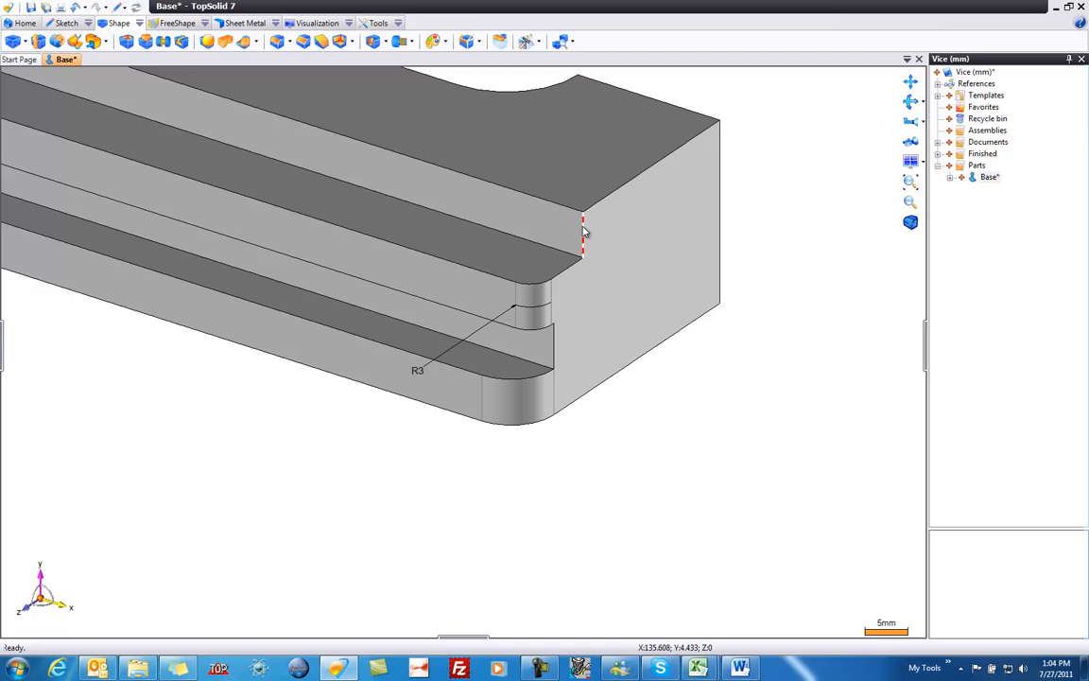
Edit the 3 mm fillet on the ledge's end corner to include the vertical corner edge of the step above it
{"action": "right_click", "coordinate": [530, 301]}
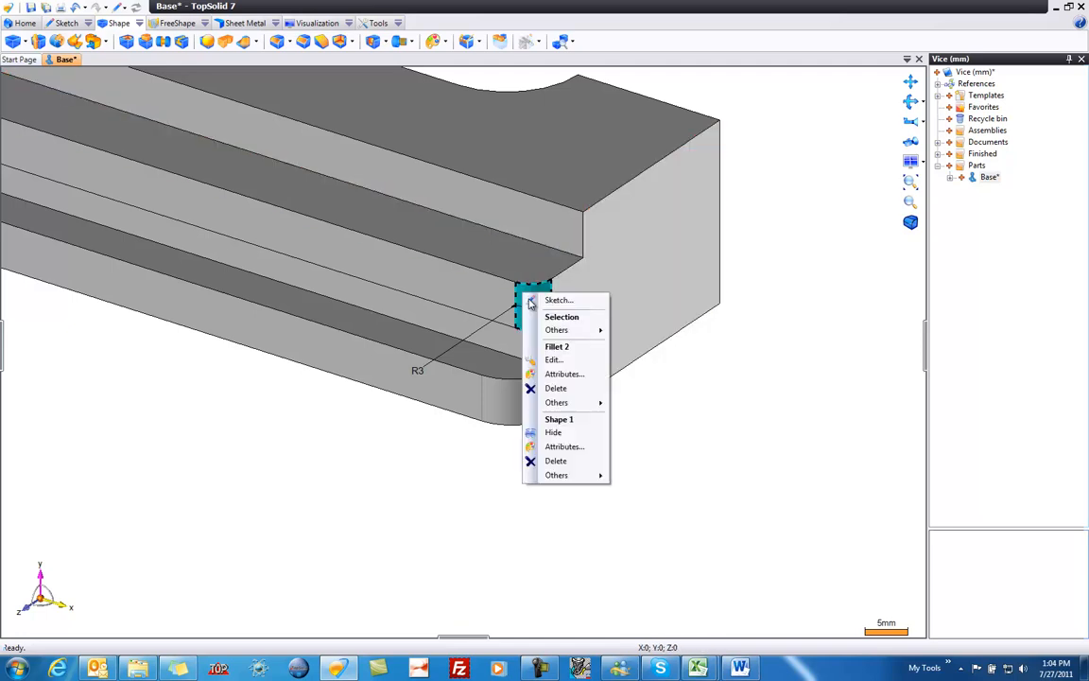
{"action": "left_click", "coordinate": [555, 359]}
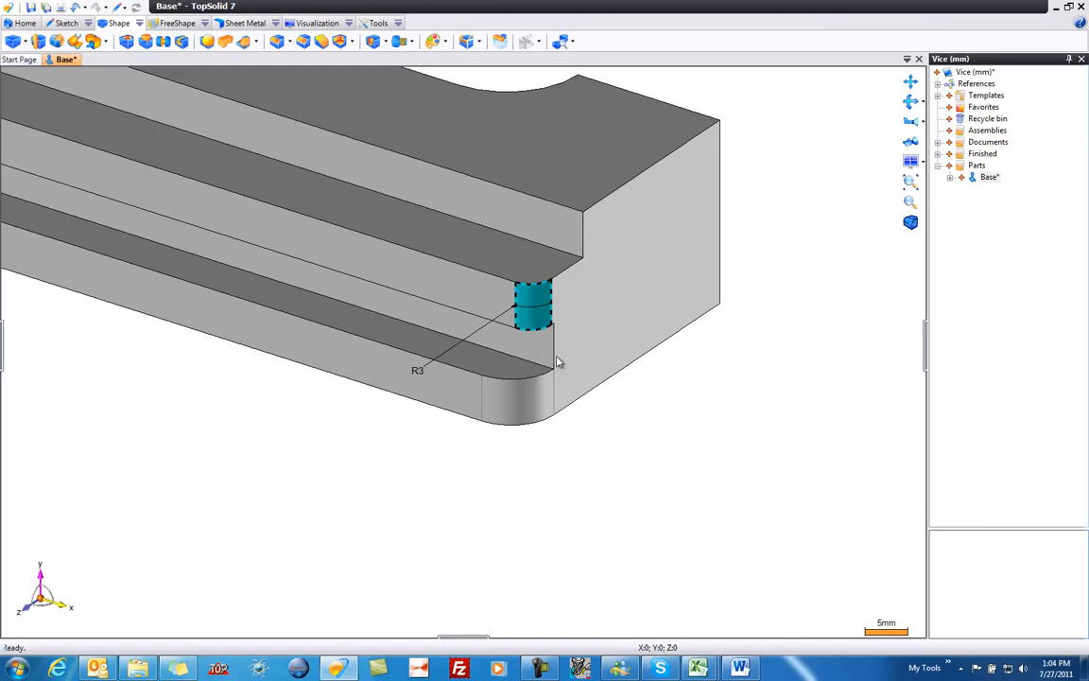
{"action": "left_click", "coordinate": [584, 244]}
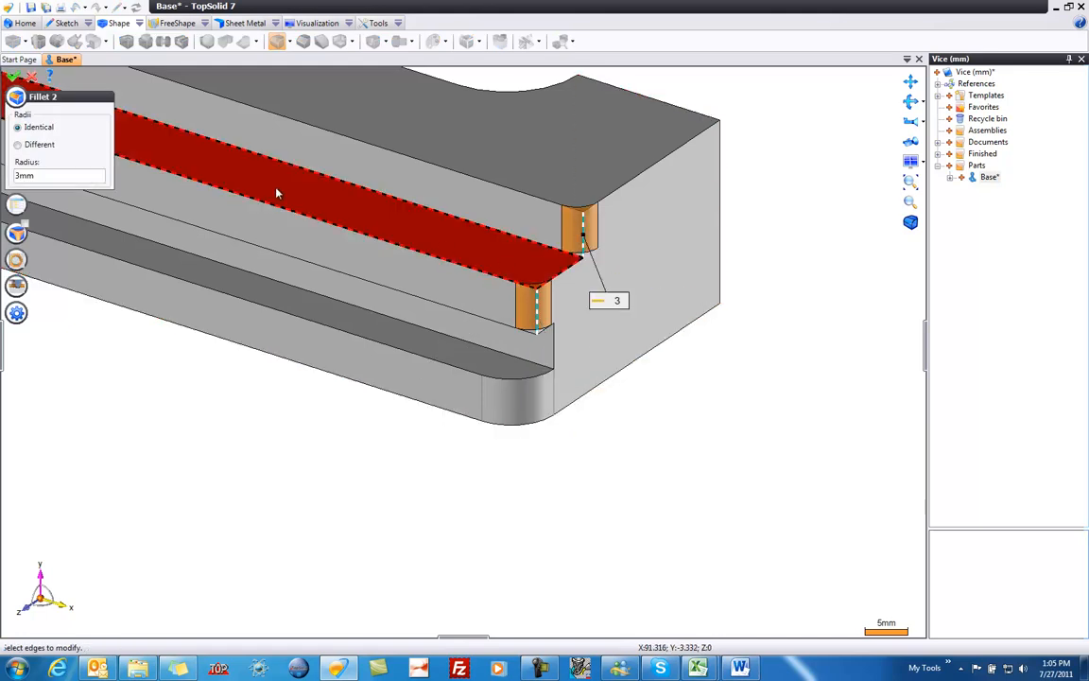
{"action": "left_click", "coordinate": [12, 75]}
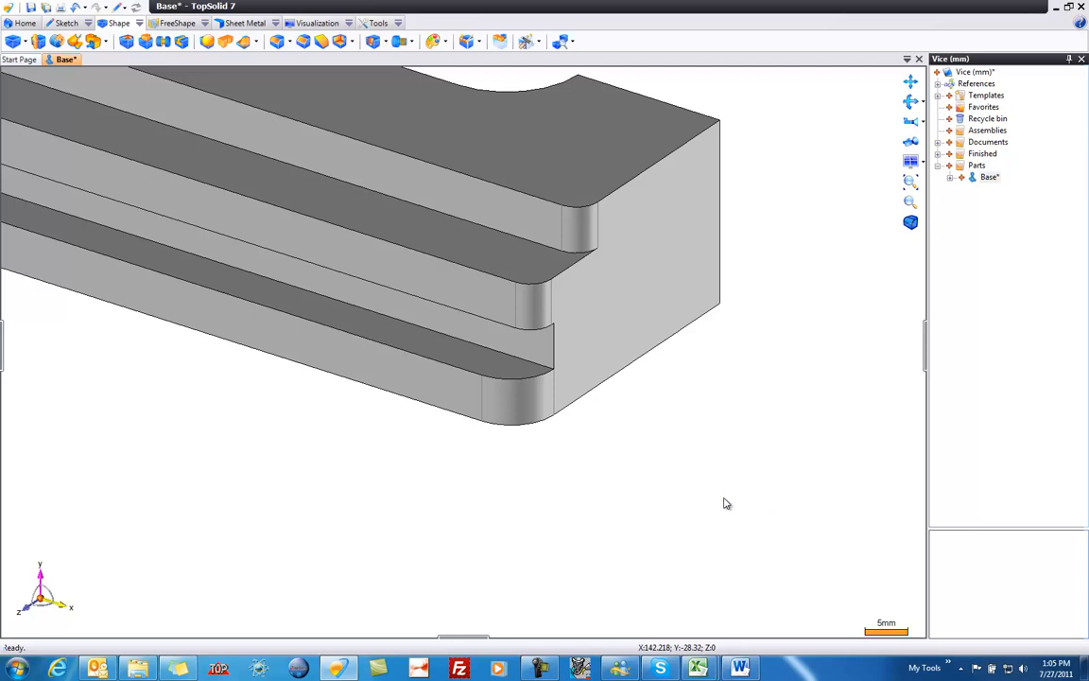
Fillet the ledge's vertical edge beside the upright block, just above the side groove, with a 5 mm radius
{"action": "scroll", "coordinate": [632, 488], "scroll_direction": "down", "scroll_amount": 4}
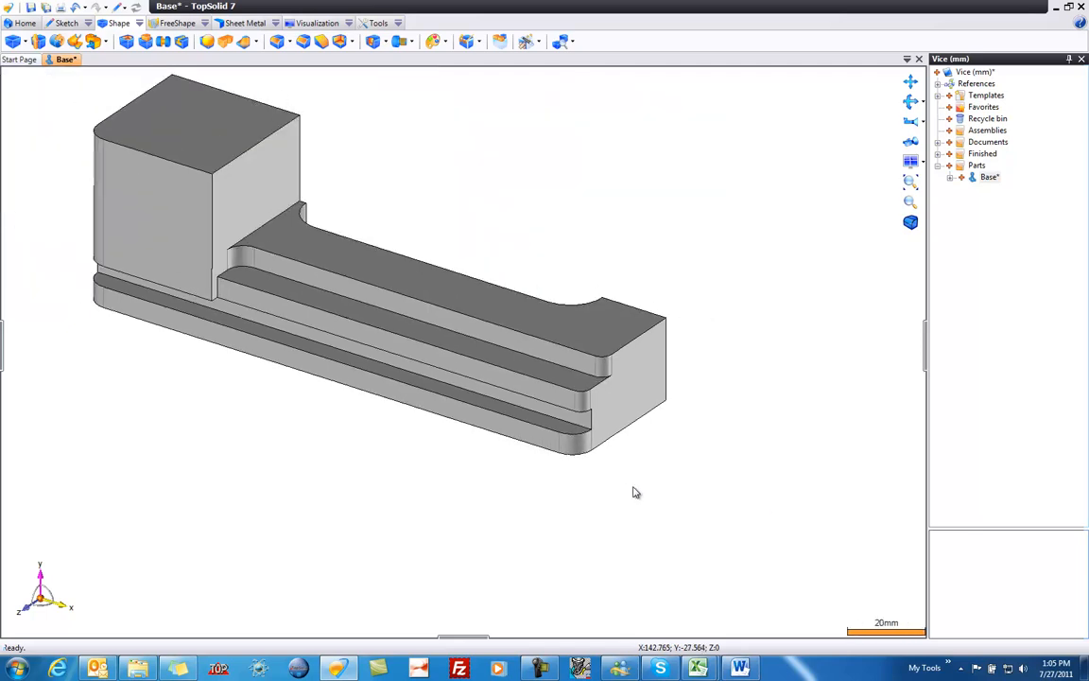
{"action": "scroll", "coordinate": [54, 295], "scroll_direction": "up", "scroll_amount": 5}
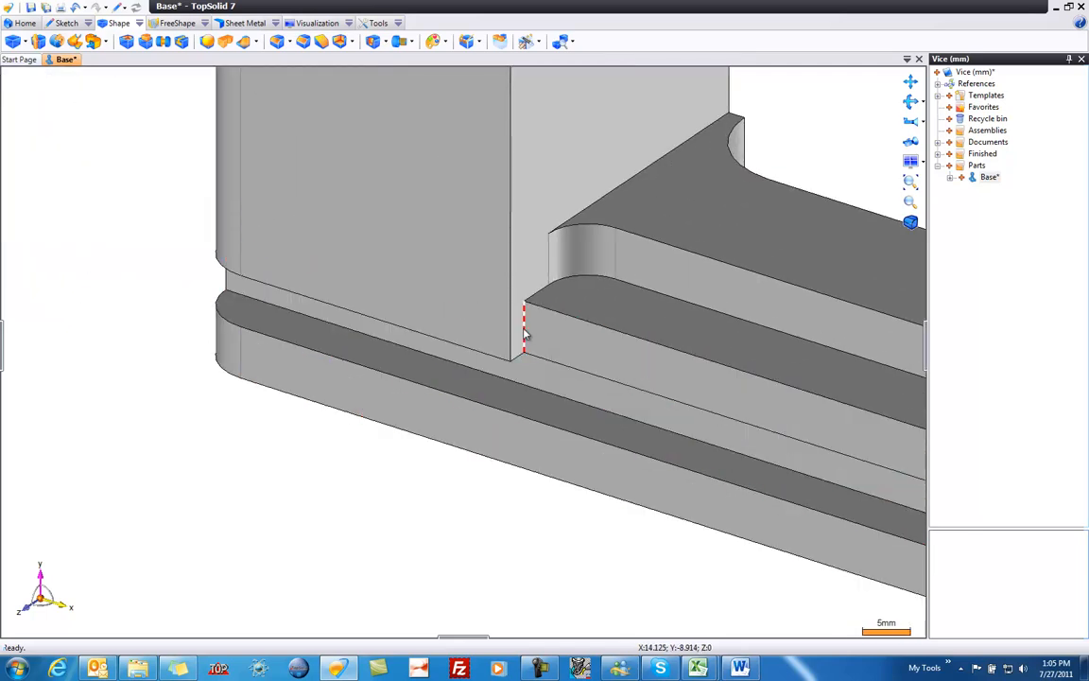
{"action": "right_click", "coordinate": [521, 321]}
{"action": "left_click", "coordinate": [549, 360]}
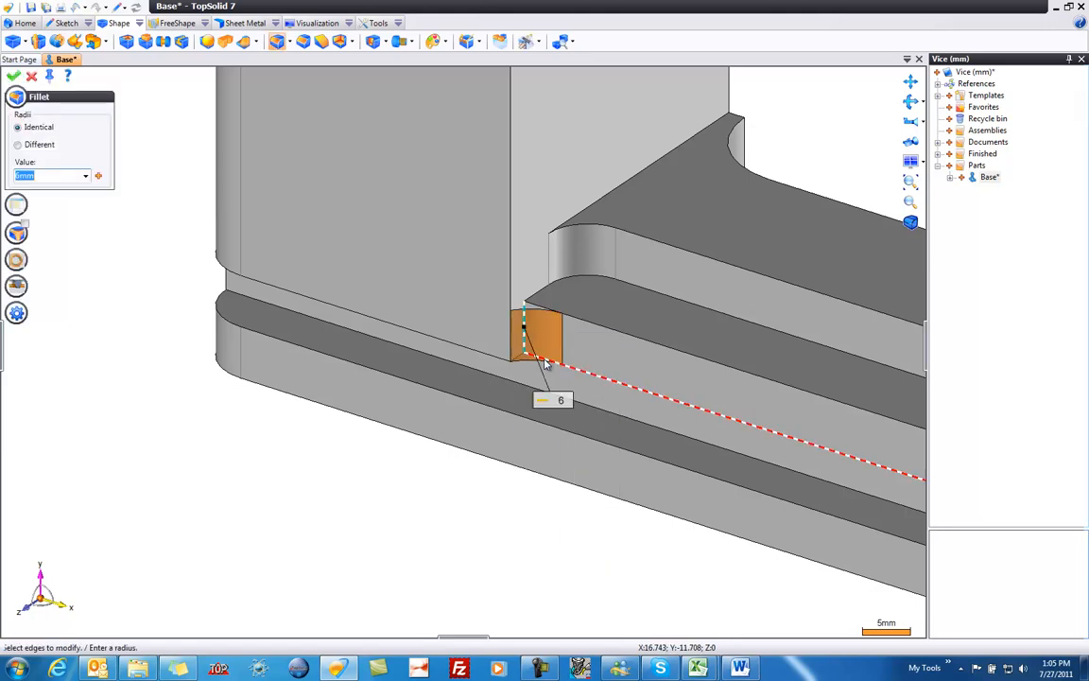
{"action": "type", "text": "5"}
{"action": "key", "text": "Return"}
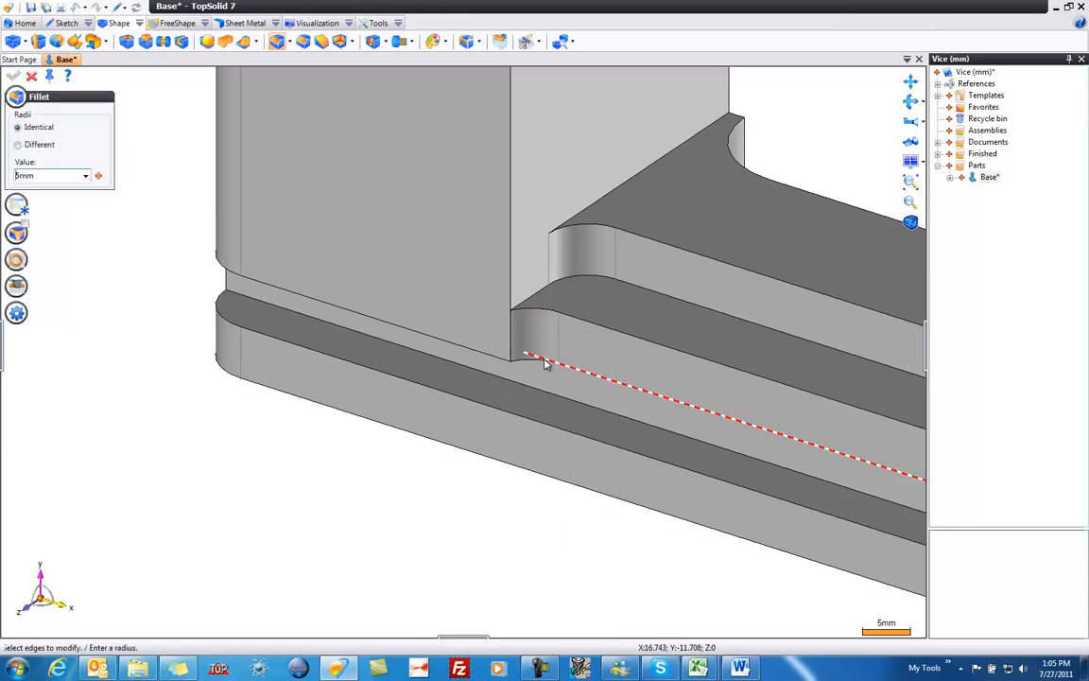
{"action": "left_click", "coordinate": [34, 76]}
Start a Pattern Union of the shape with a new symmetrical pattern, using Plane as the symmetry type
{"action": "scroll", "coordinate": [141, 501], "scroll_direction": "down", "scroll_amount": 3}
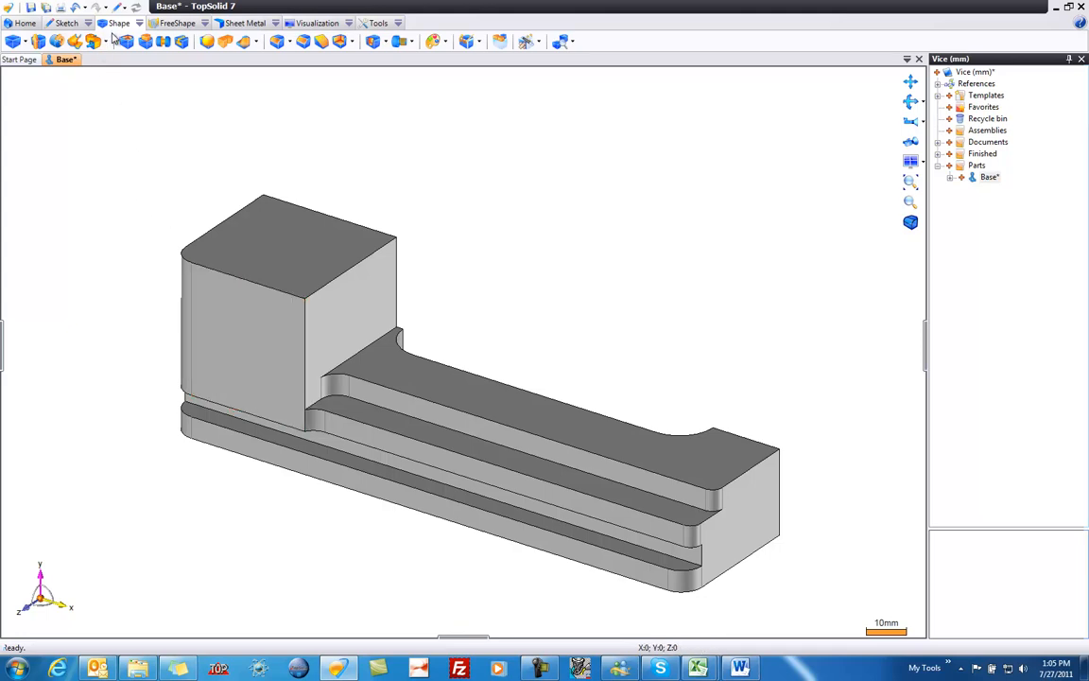
{"action": "left_click", "coordinate": [227, 44]}
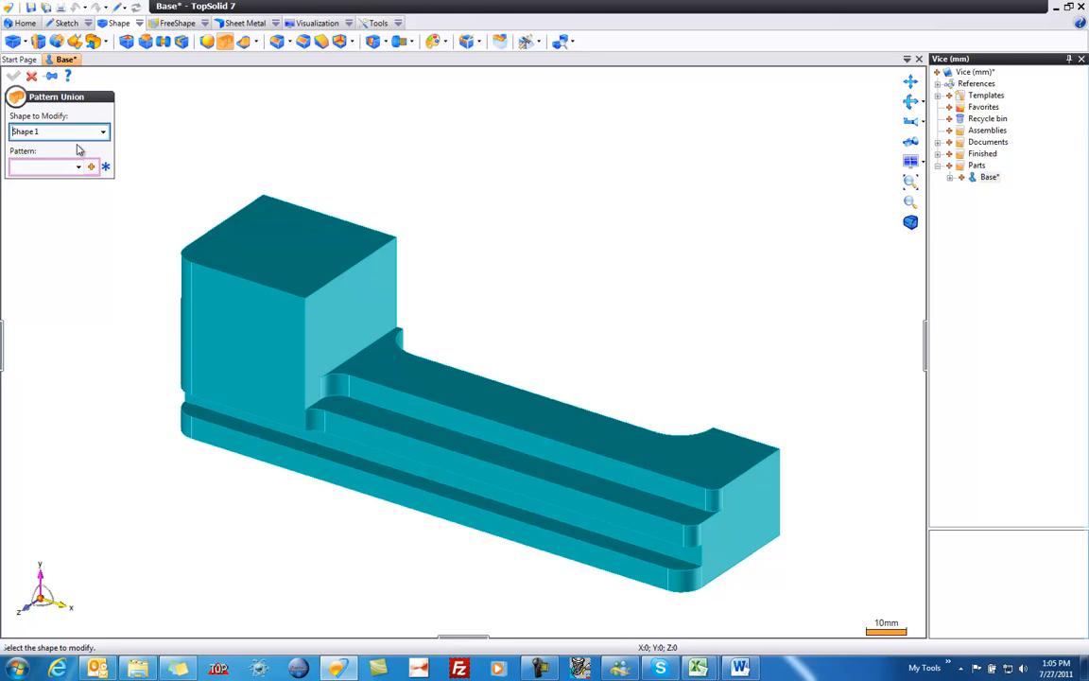
{"action": "left_click", "coordinate": [26, 167]}
{"action": "left_click", "coordinate": [78, 166]}
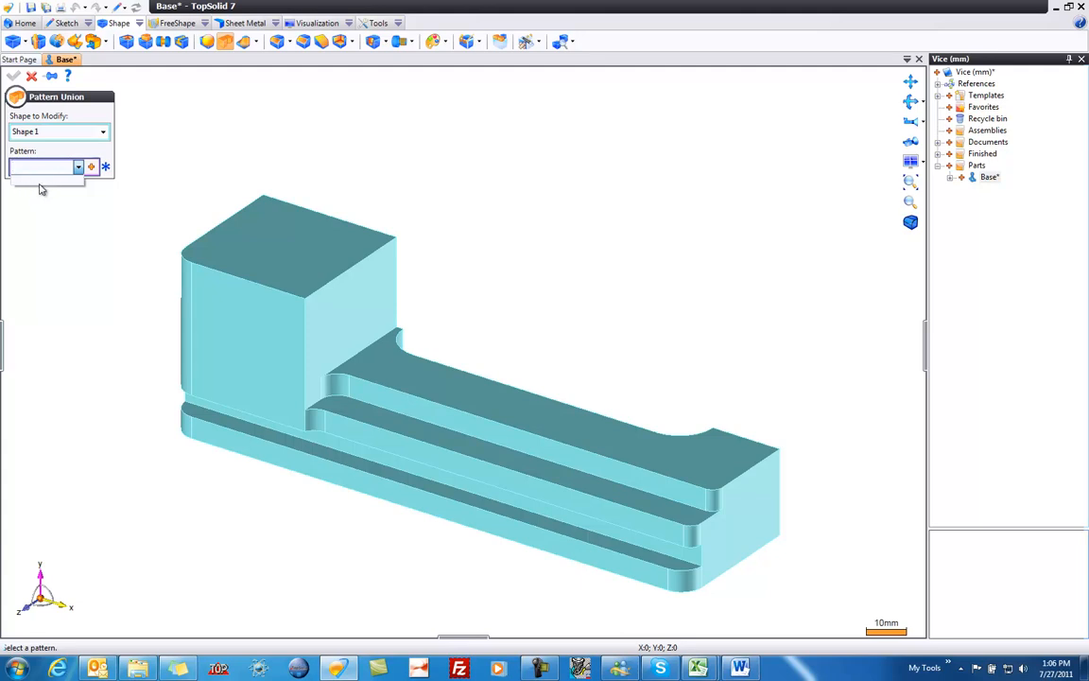
{"action": "left_click", "coordinate": [92, 167]}
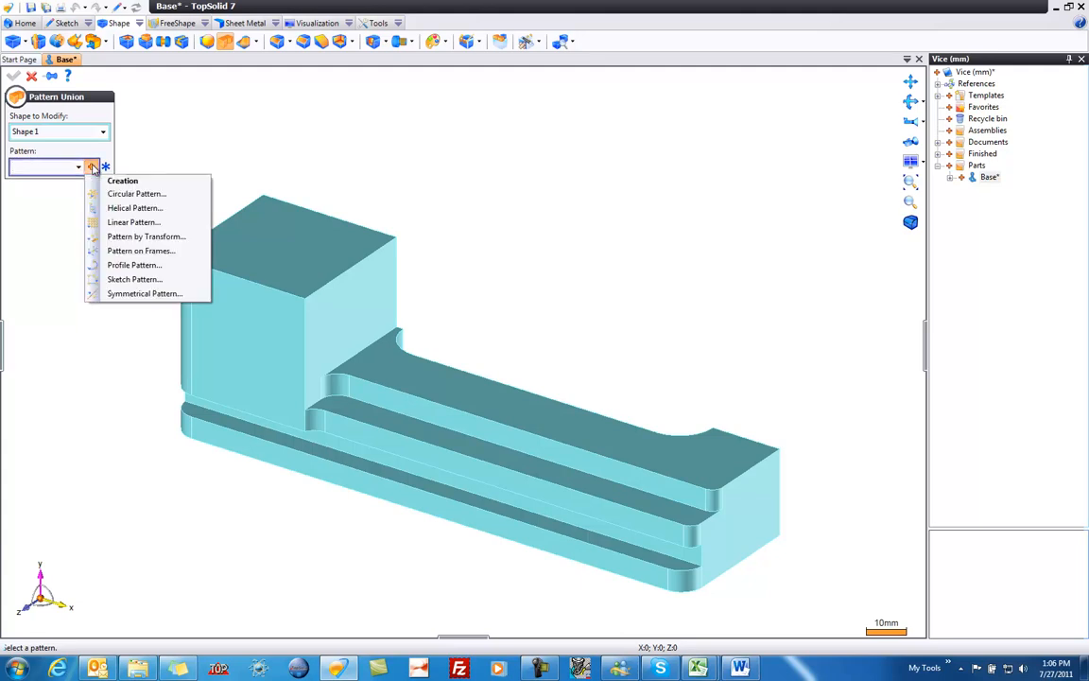
{"action": "left_click", "coordinate": [156, 293]}
{"action": "left_click", "coordinate": [78, 130]}
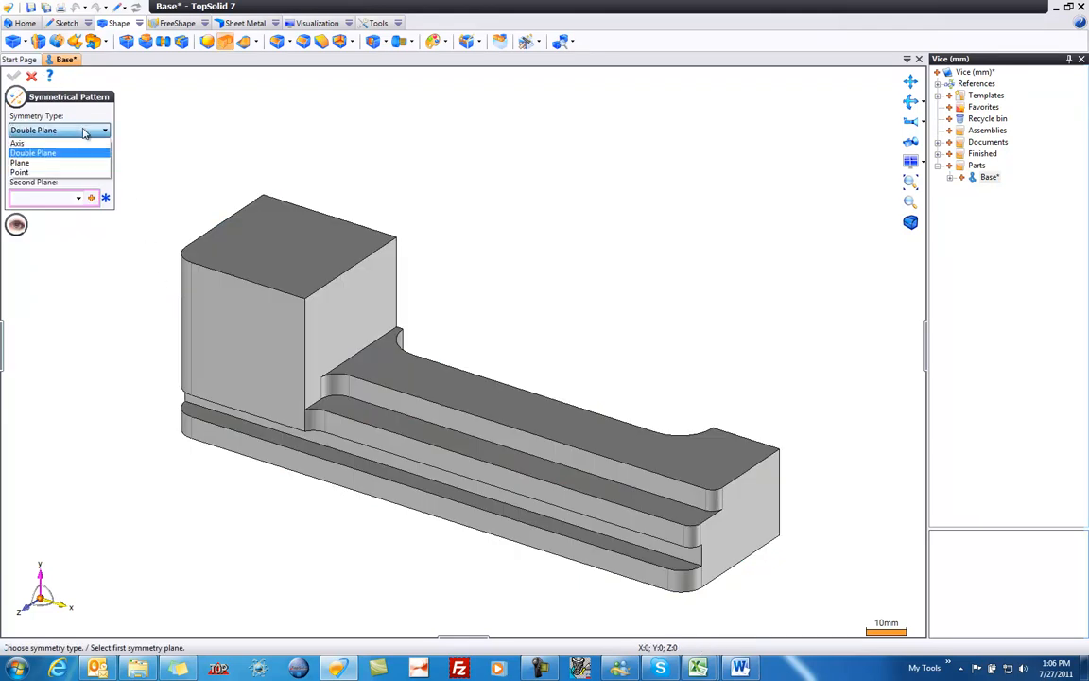
{"action": "left_click", "coordinate": [72, 163]}
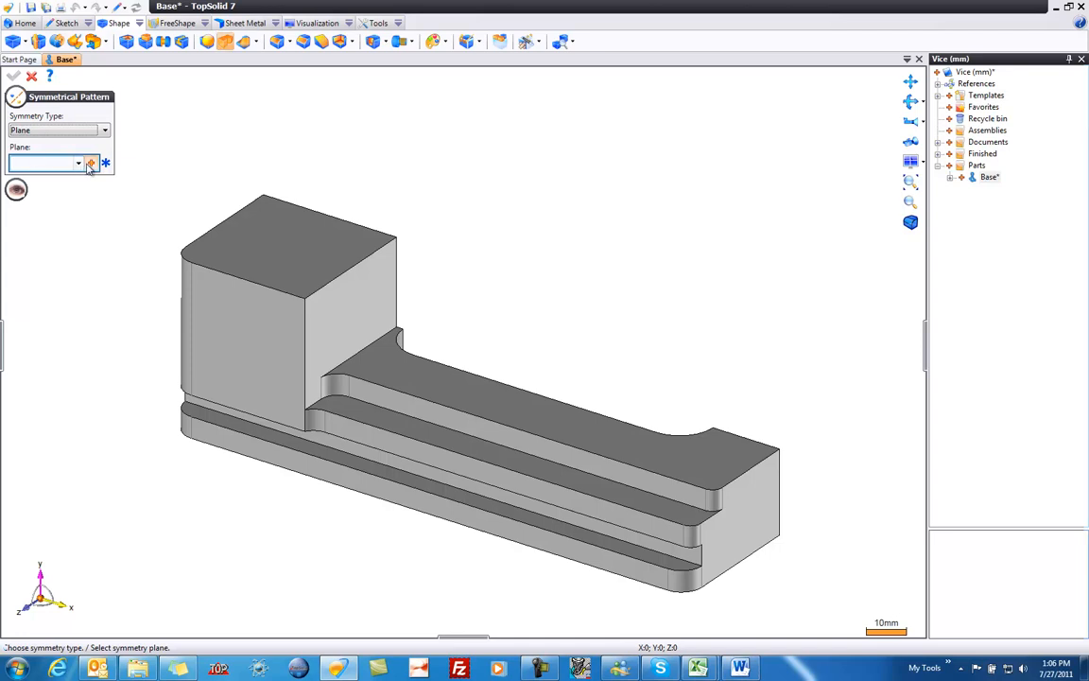
Complete the mirrored union about the upright block's ungrooved side face and hide the symmetry pattern
{"action": "left_click", "coordinate": [79, 163]}
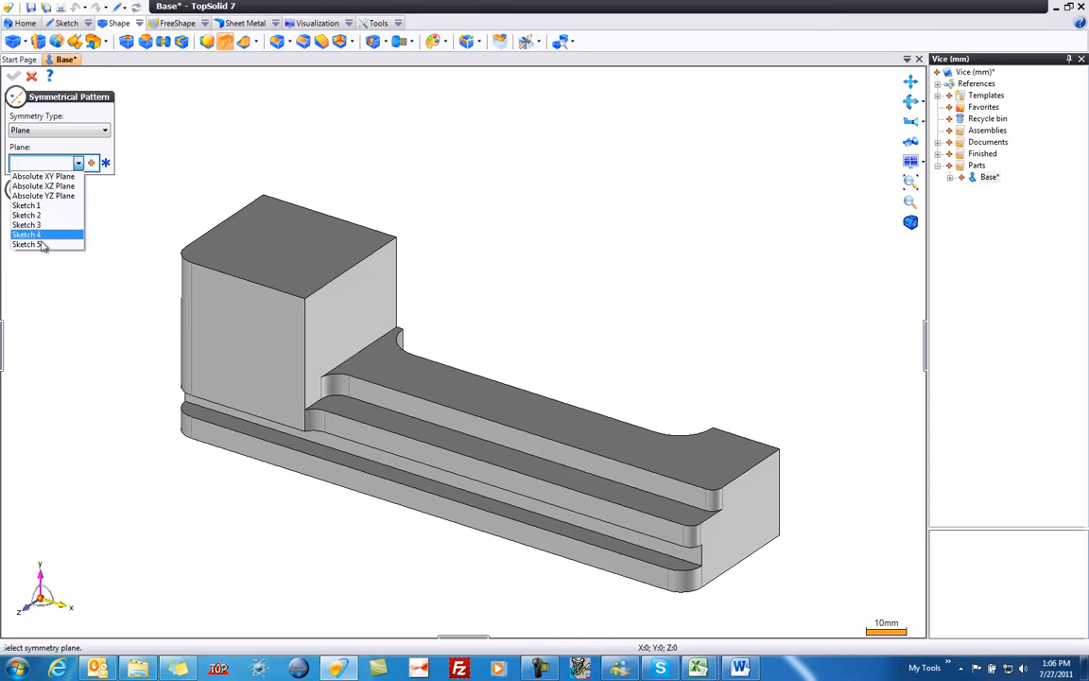
{"action": "left_click", "coordinate": [48, 163]}
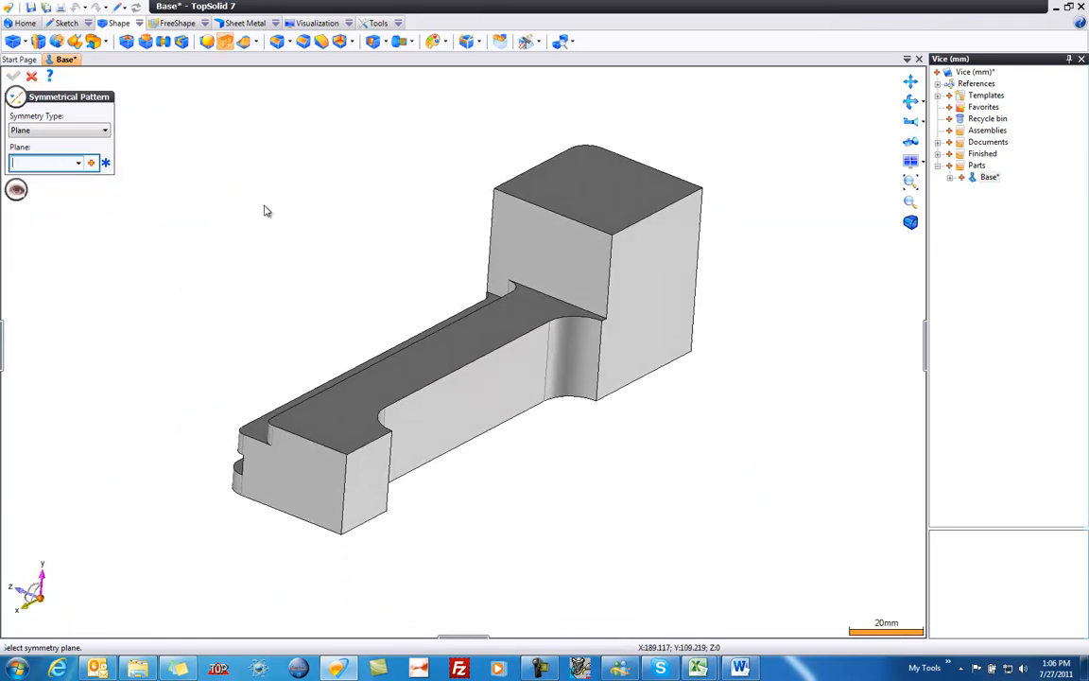
{"action": "left_click", "coordinate": [640, 302]}
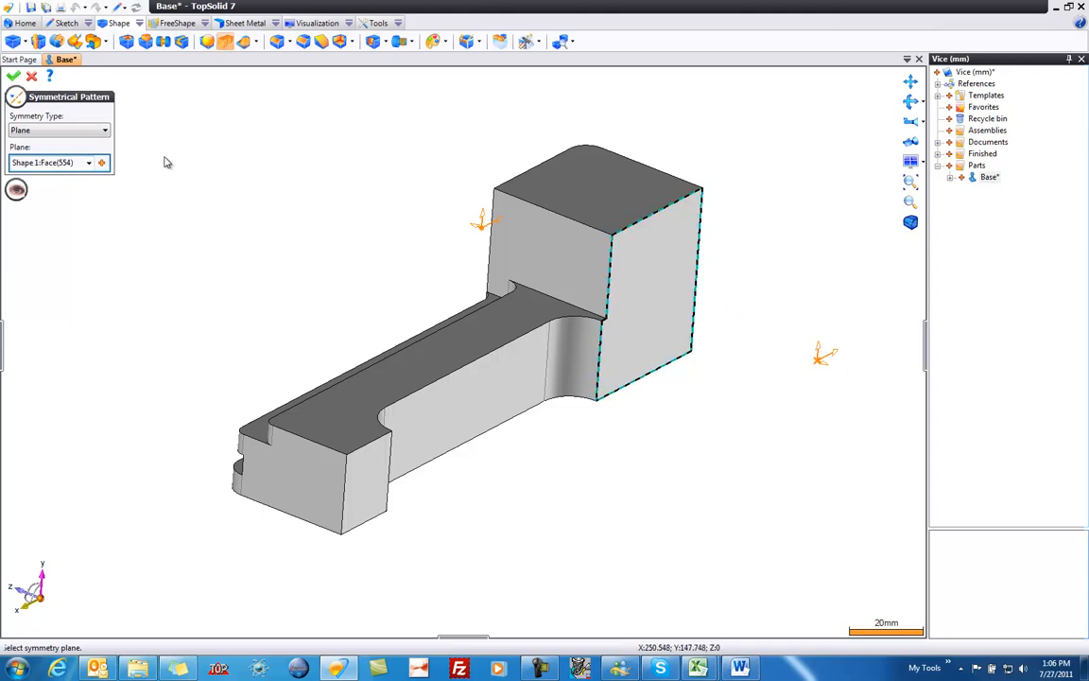
{"action": "left_click", "coordinate": [13, 77]}
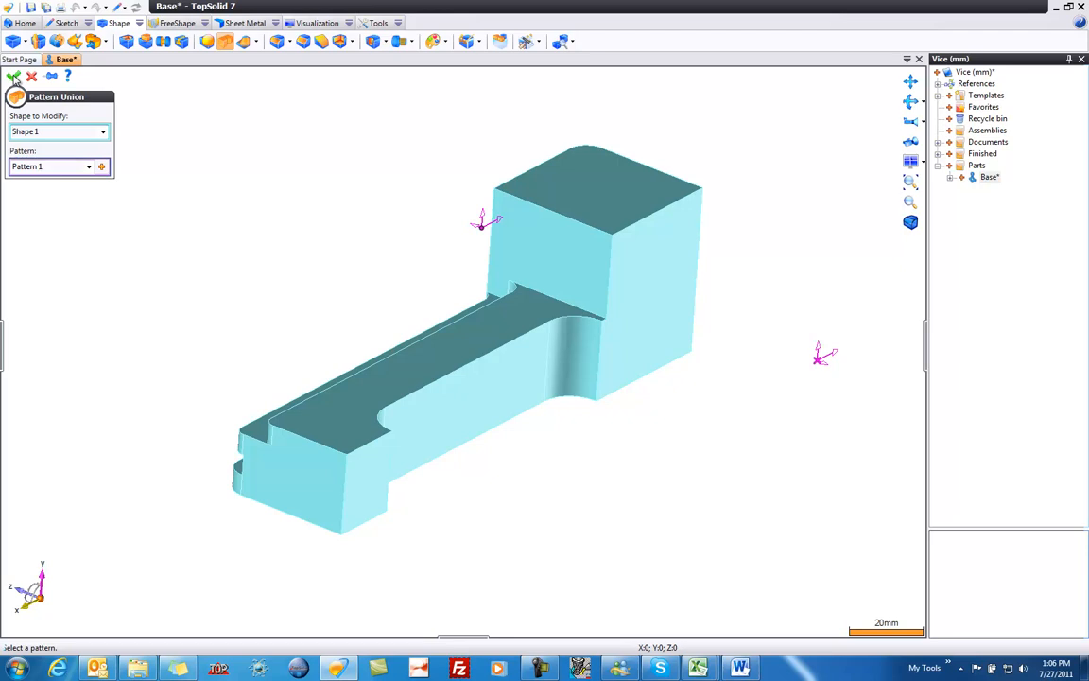
{"action": "left_click", "coordinate": [13, 77]}
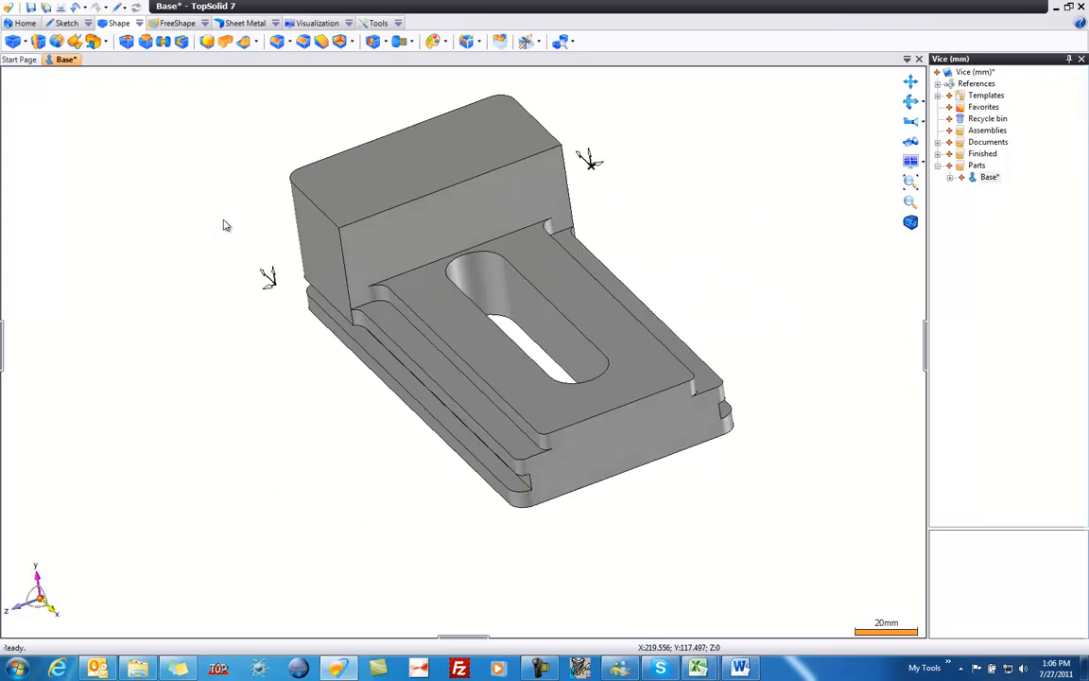
{"action": "right_click", "coordinate": [266, 285]}
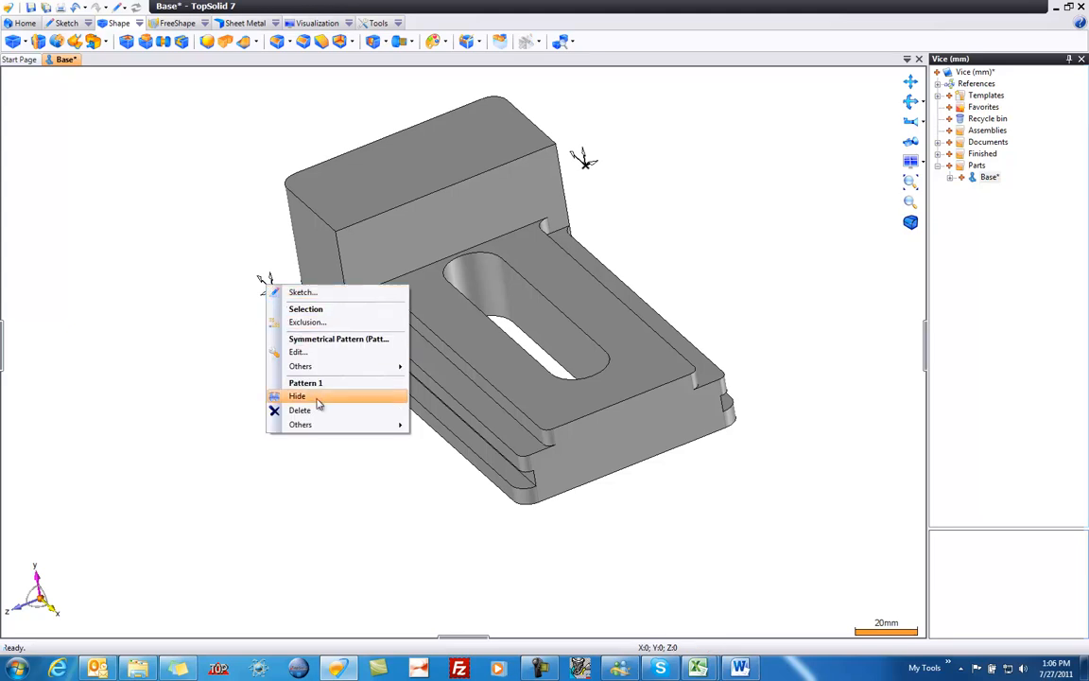
{"action": "left_click", "coordinate": [297, 395]}
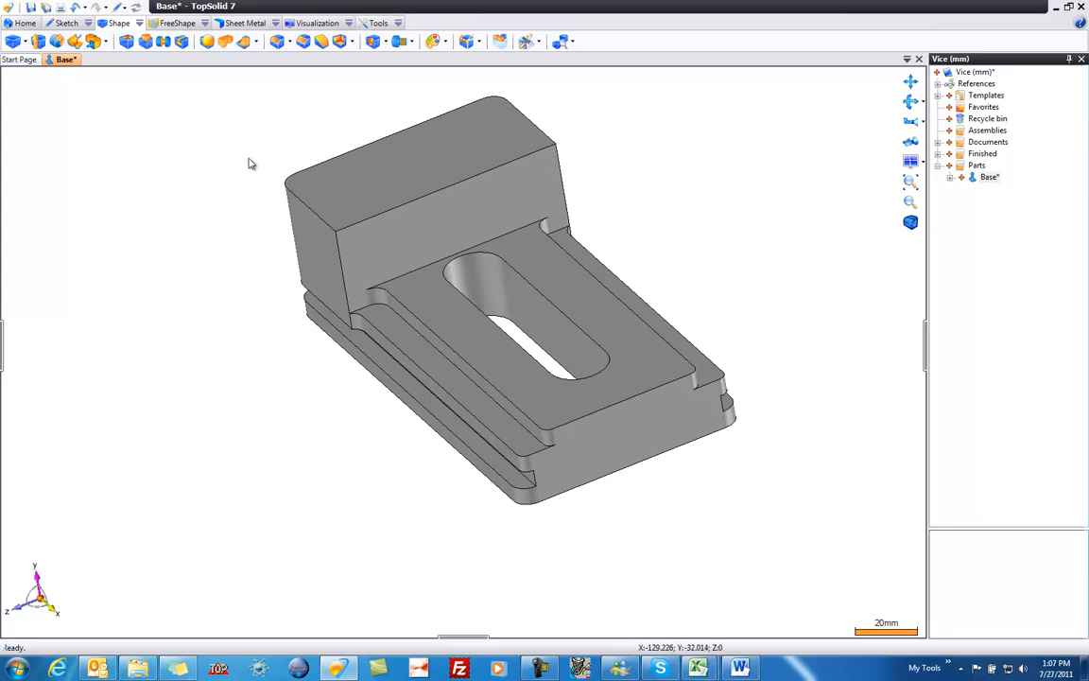
Start a chamfer with a 0.75 mm first distance and include the upright block's top face
{"action": "left_click", "coordinate": [303, 42]}
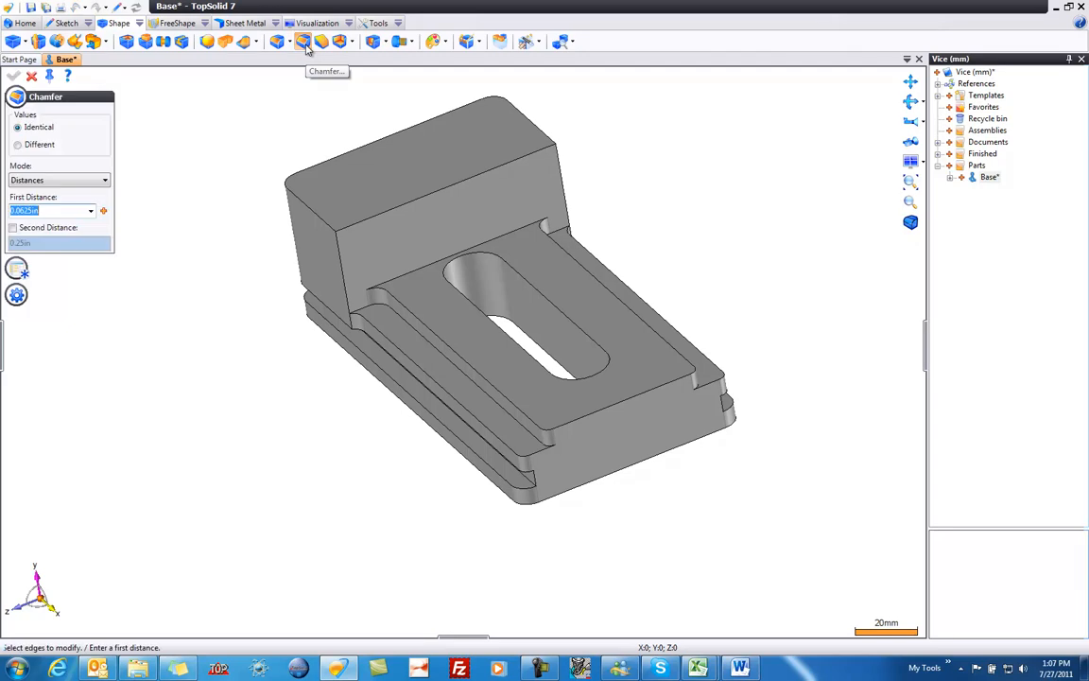
{"action": "type", "text": "."}
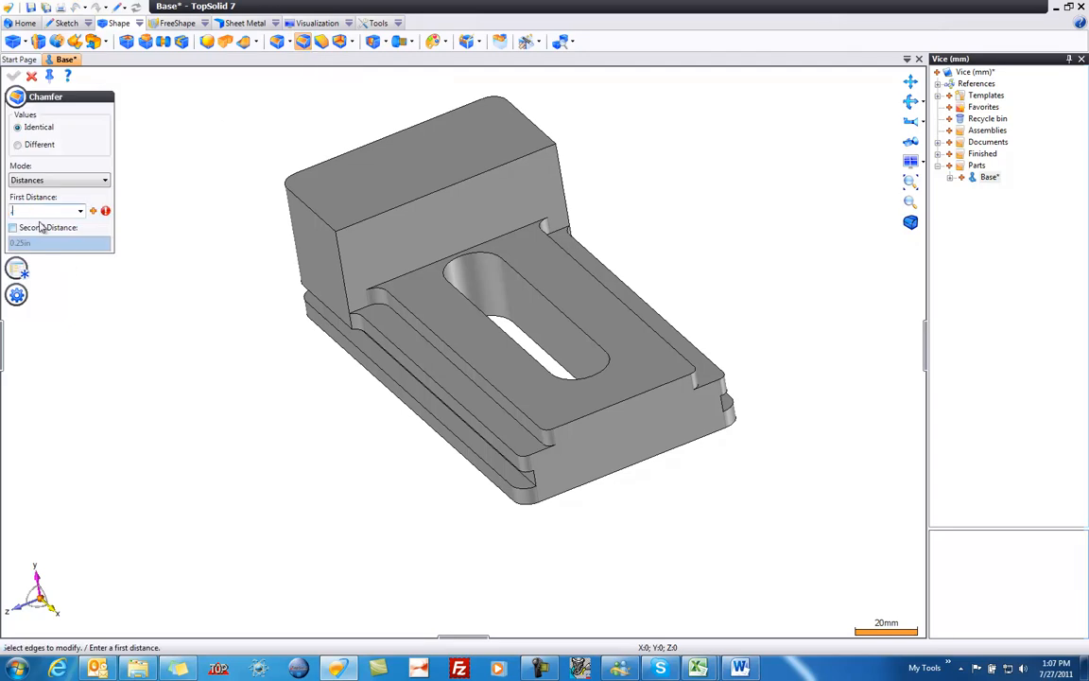
{"action": "type", "text": "75"}
{"action": "key", "text": "Return"}
{"action": "left_click", "coordinate": [384, 184]}
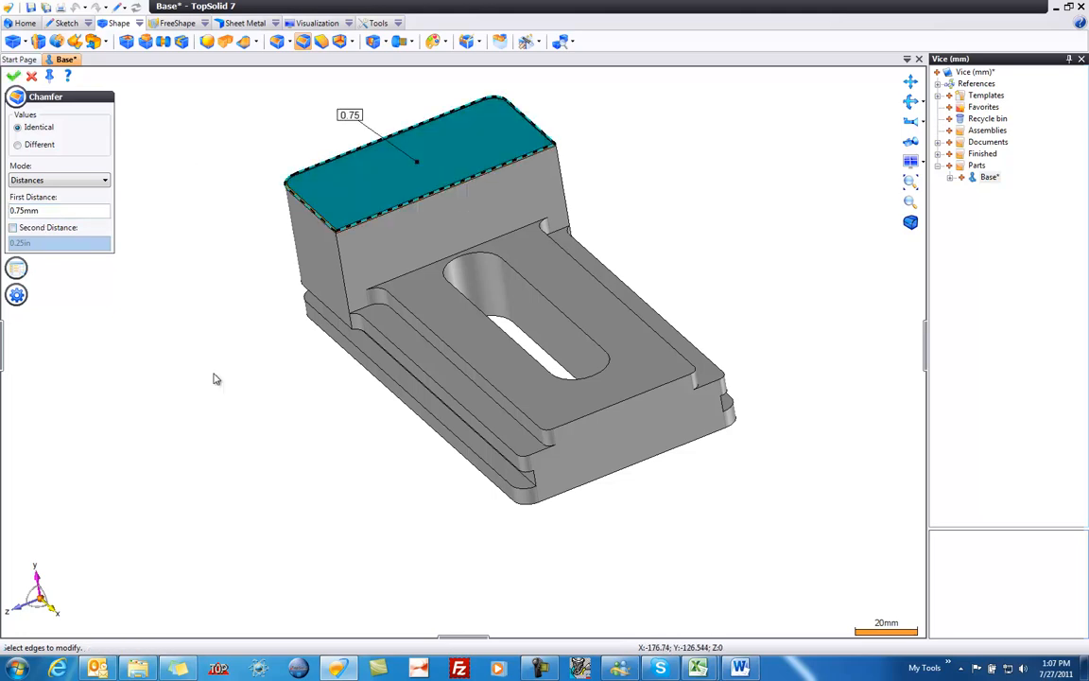
Add the raised step's top edges, the slot's edges, the near-side ledge and flange top edges, and the bottom outline to the chamfer
{"action": "left_click", "coordinate": [464, 367]}
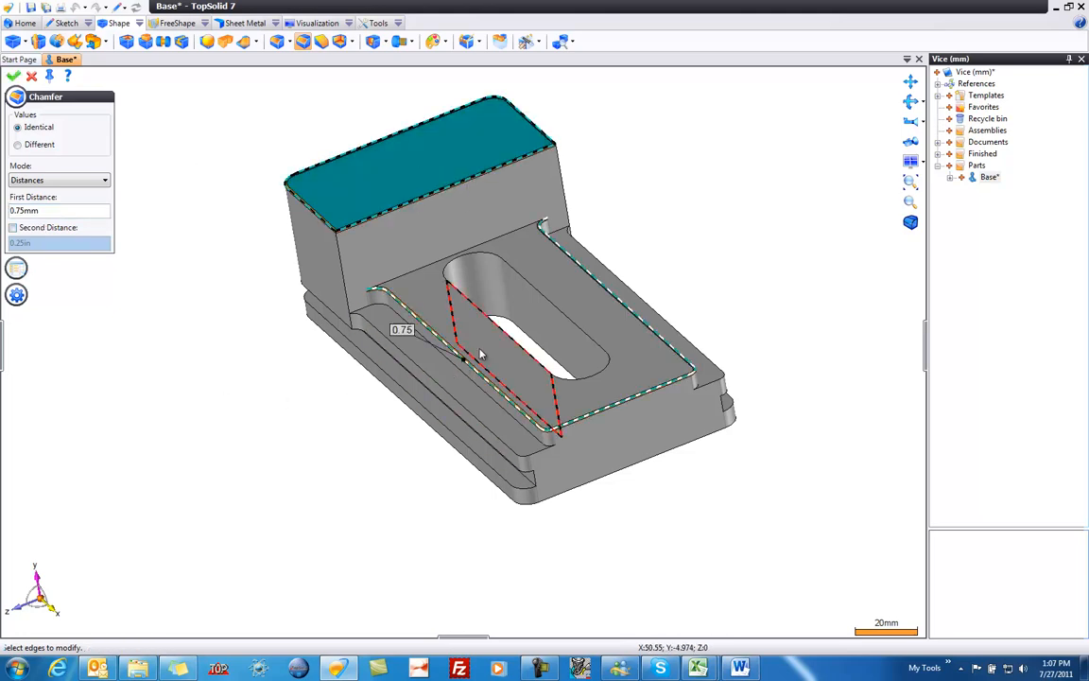
{"action": "left_click", "coordinate": [542, 352]}
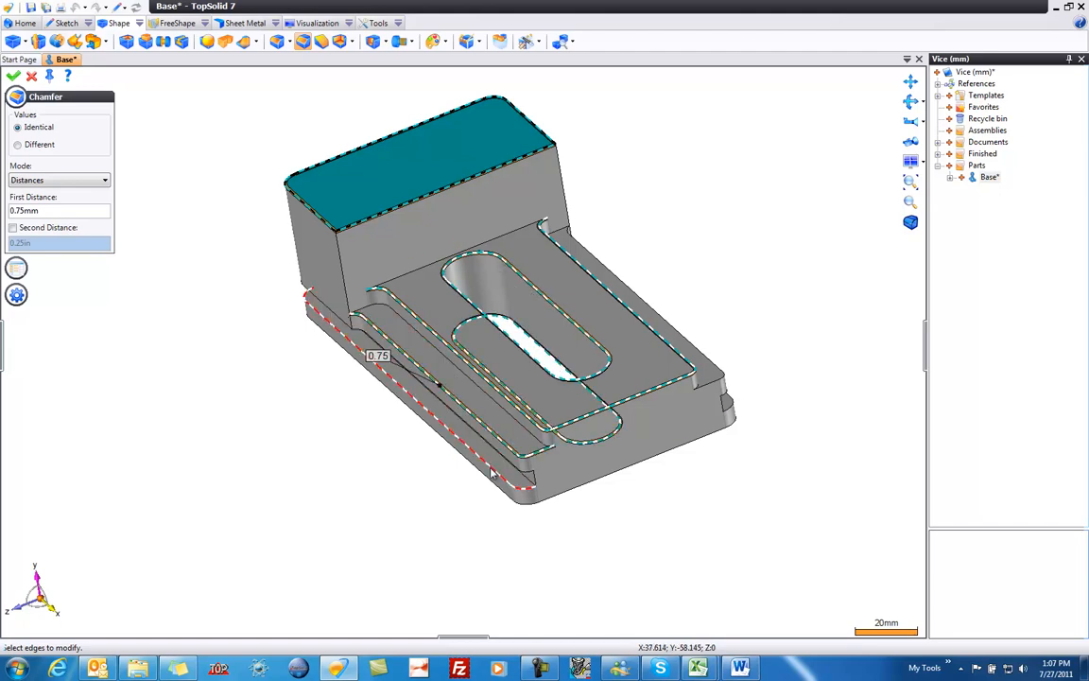
{"action": "left_click", "coordinate": [495, 475]}
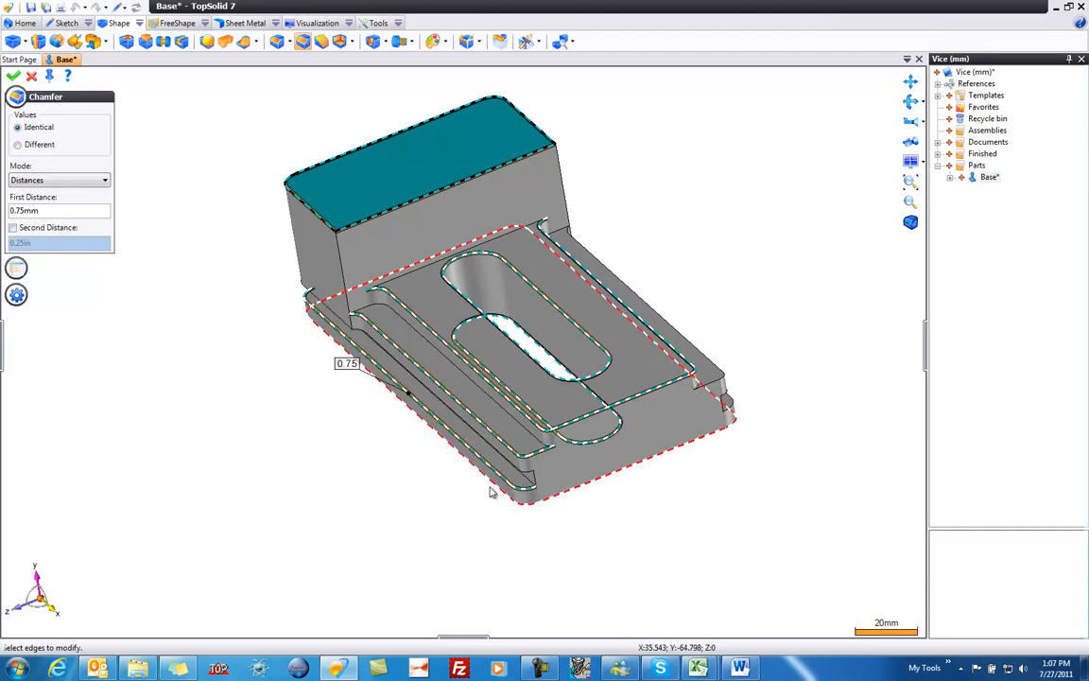
{"action": "left_click", "coordinate": [491, 492]}
Add the near-side groove's upper edges, under the ledge and under the upright block, to the chamfer
{"action": "middle_click_drag", "start_coordinate": [480, 522], "coordinate": [475, 518]}
{"action": "scroll", "coordinate": [475, 518], "scroll_direction": "up", "scroll_amount": 5}
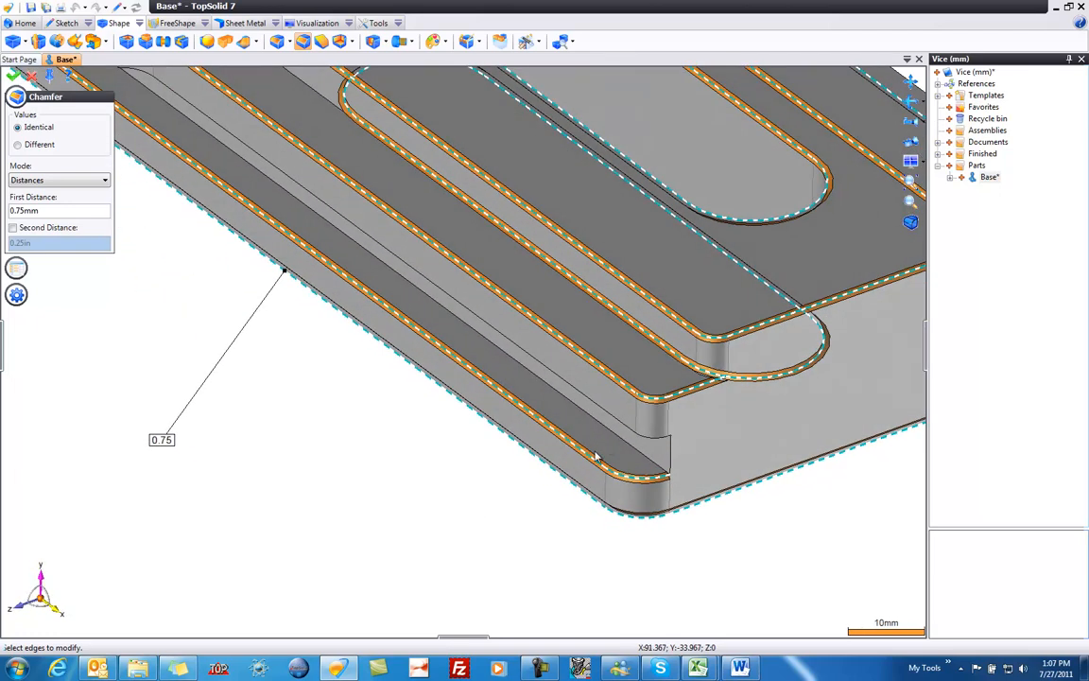
{"action": "left_click", "coordinate": [640, 440]}
{"action": "scroll", "coordinate": [643, 438], "scroll_direction": "down", "scroll_amount": 3}
{"action": "scroll", "coordinate": [494, 231], "scroll_direction": "up", "scroll_amount": 3}
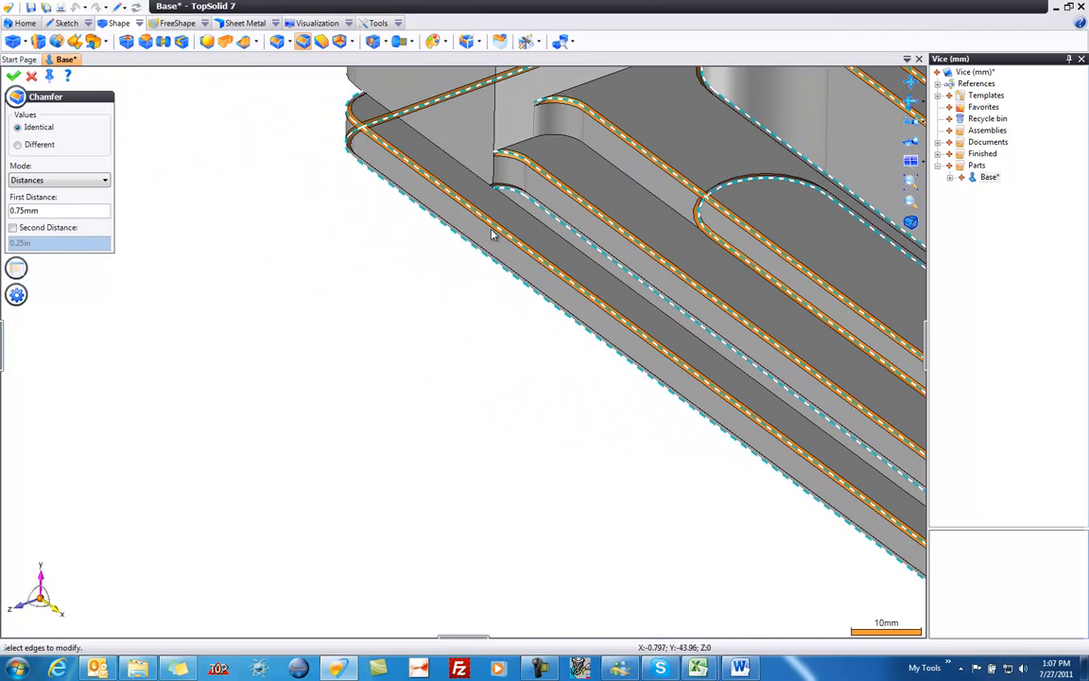
{"action": "left_click", "coordinate": [450, 156]}
{"action": "scroll", "coordinate": [285, 287], "scroll_direction": "down", "scroll_amount": 5}
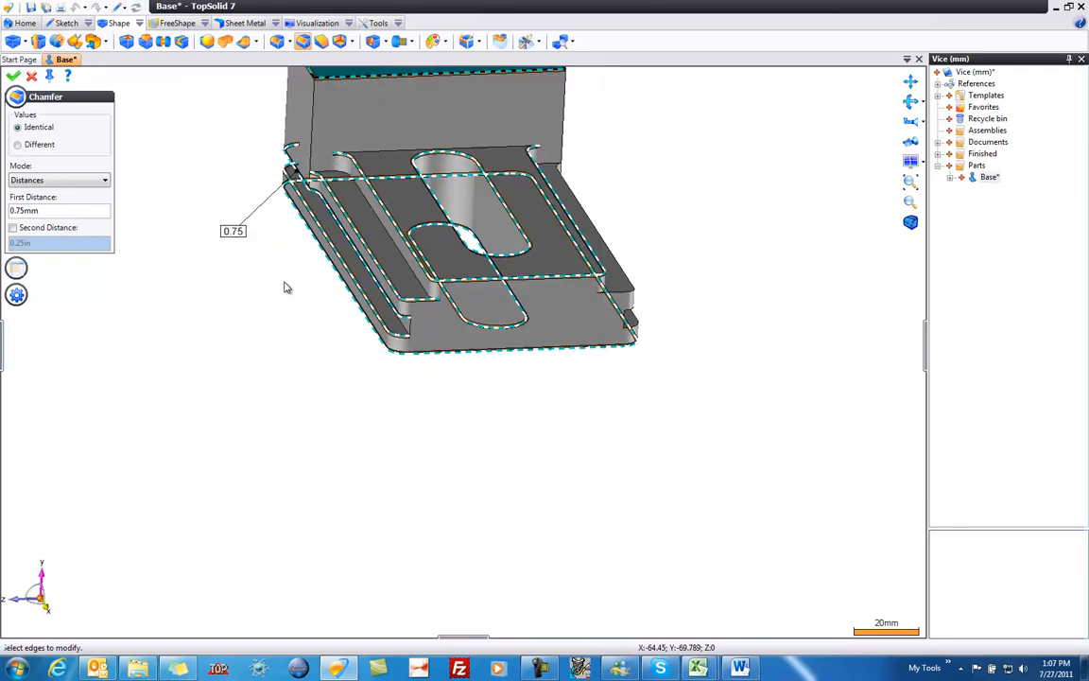
Add the matching ledge, groove and flange edges on the opposite side and complete the 0.75 mm chamfer
{"action": "middle_click_drag", "start_coordinate": [286, 286], "coordinate": [304, 323]}
{"action": "left_click", "coordinate": [502, 352]}
{"action": "left_click", "coordinate": [503, 370]}
{"action": "left_click", "coordinate": [549, 377]}
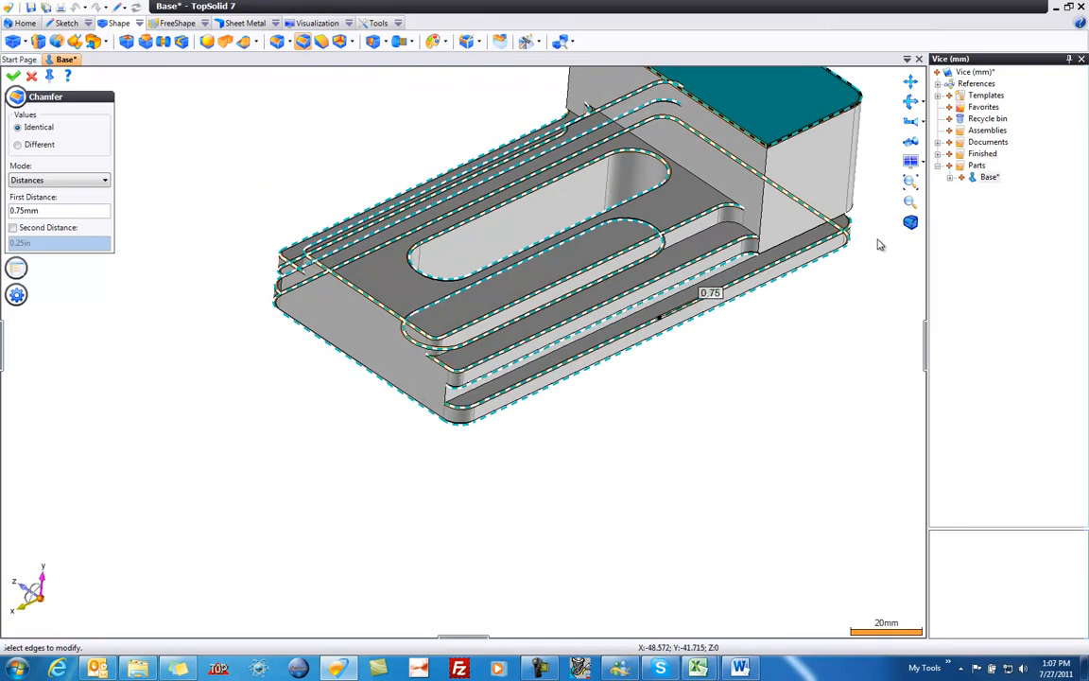
{"action": "left_click", "coordinate": [801, 237]}
{"action": "middle_click_drag", "start_coordinate": [815, 370], "coordinate": [811, 365]}
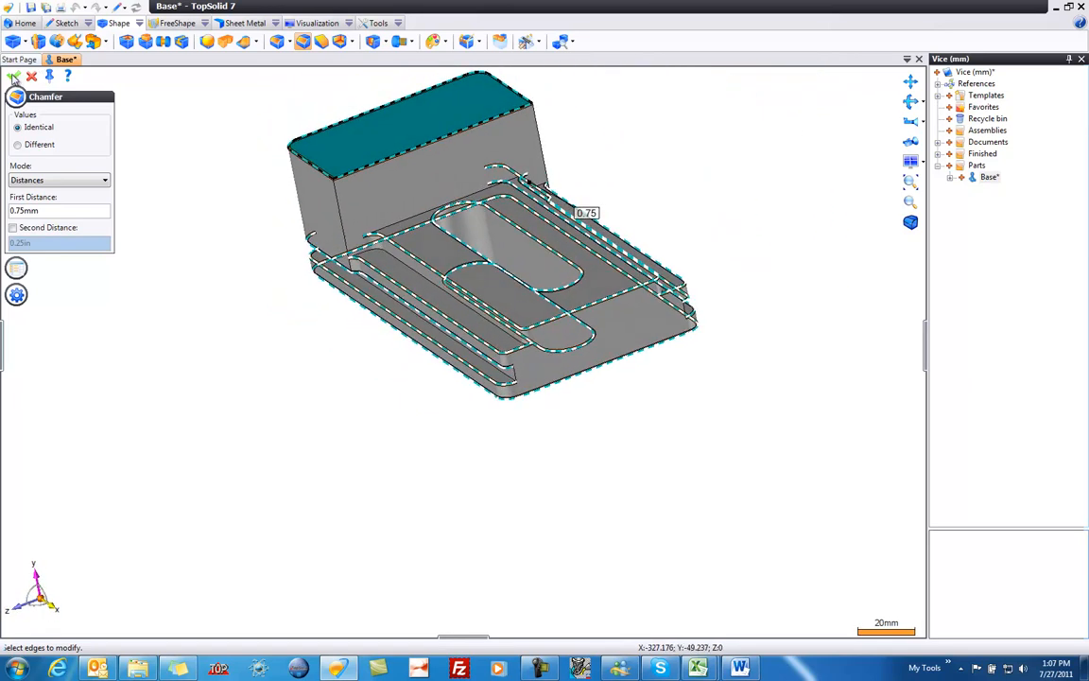
{"action": "left_click", "coordinate": [14, 75]}
{"action": "left_click", "coordinate": [31, 76]}
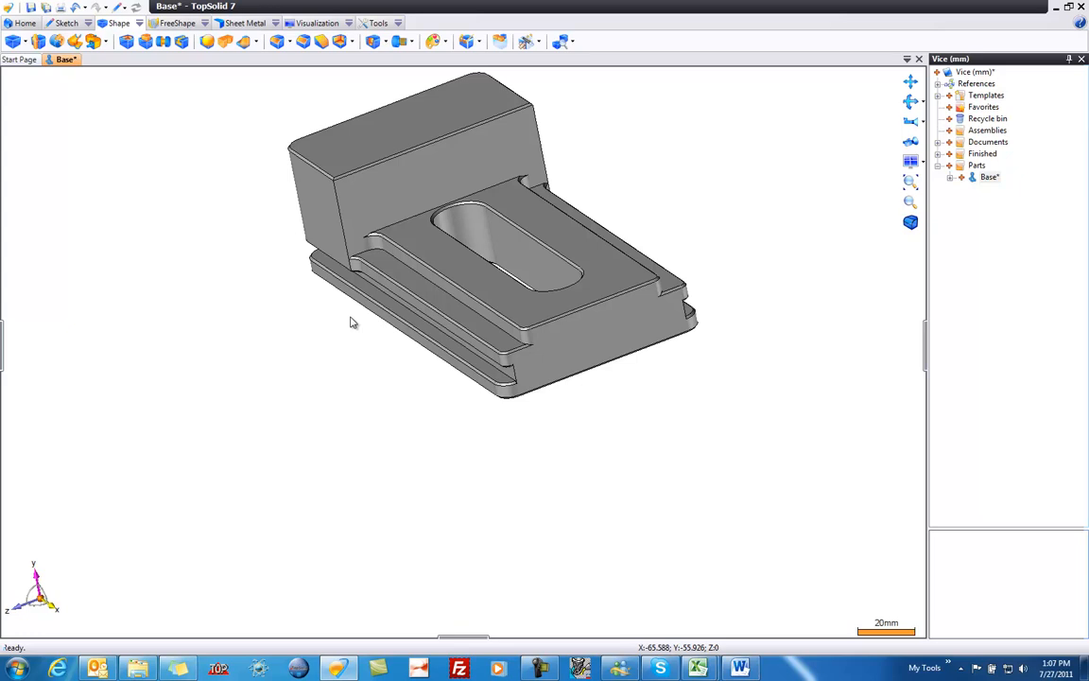
Start drilling a Metric ISO 724 tapped hole in the end face opposite the upright block, with a 10 mm nominal diameter
{"action": "right_click", "coordinate": [558, 342]}
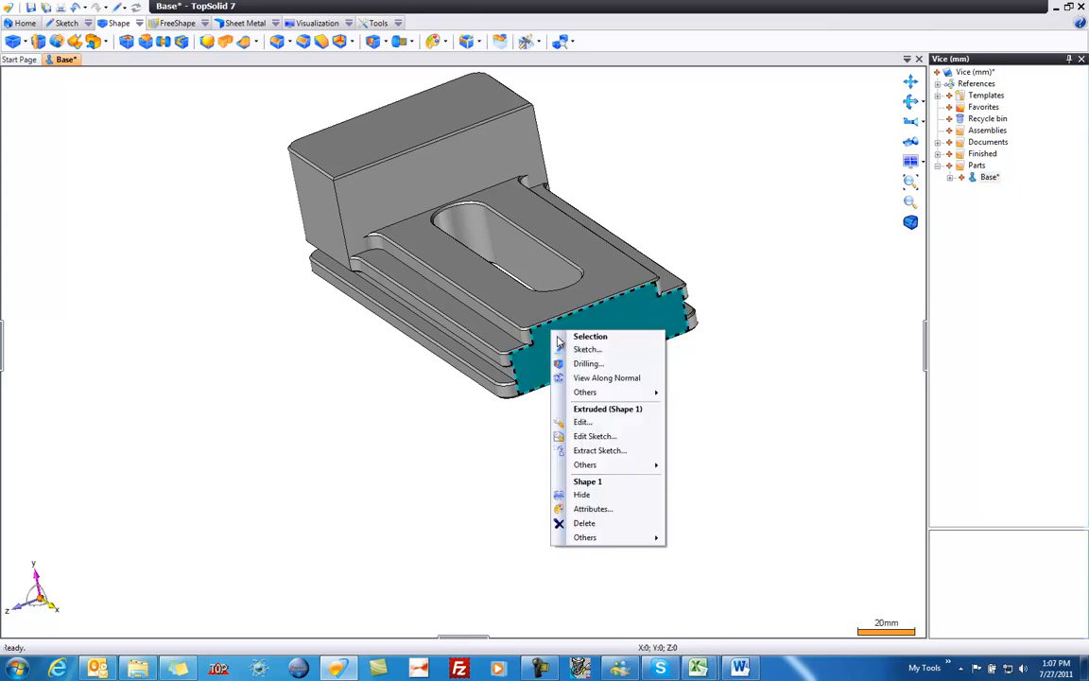
{"action": "left_click", "coordinate": [588, 364]}
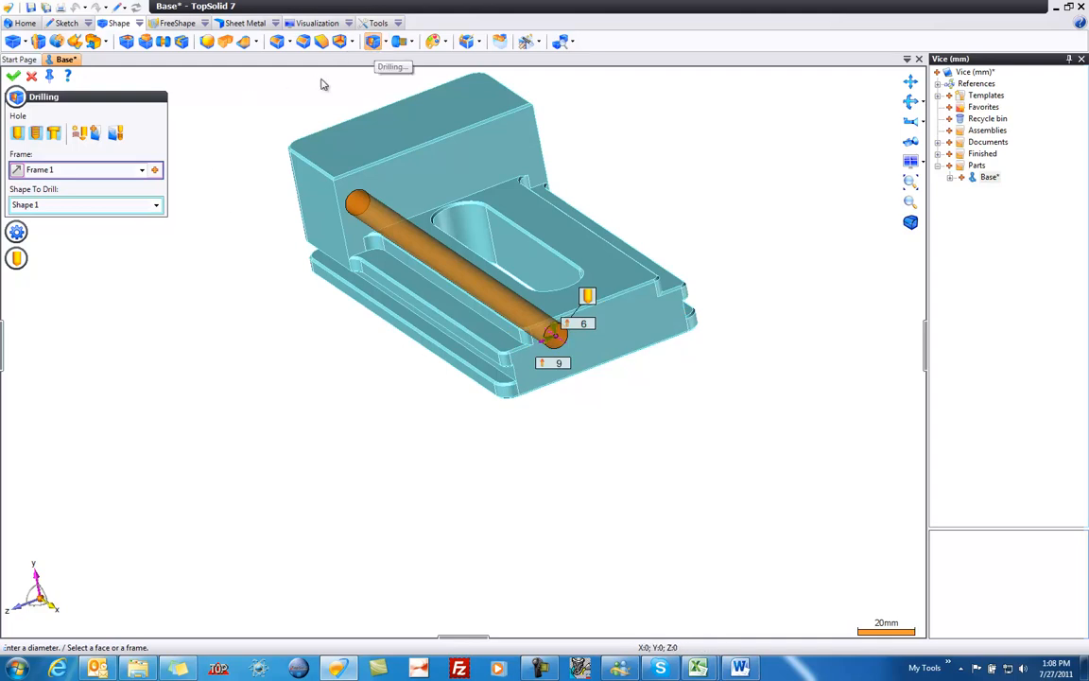
{"action": "left_click", "coordinate": [36, 134]}
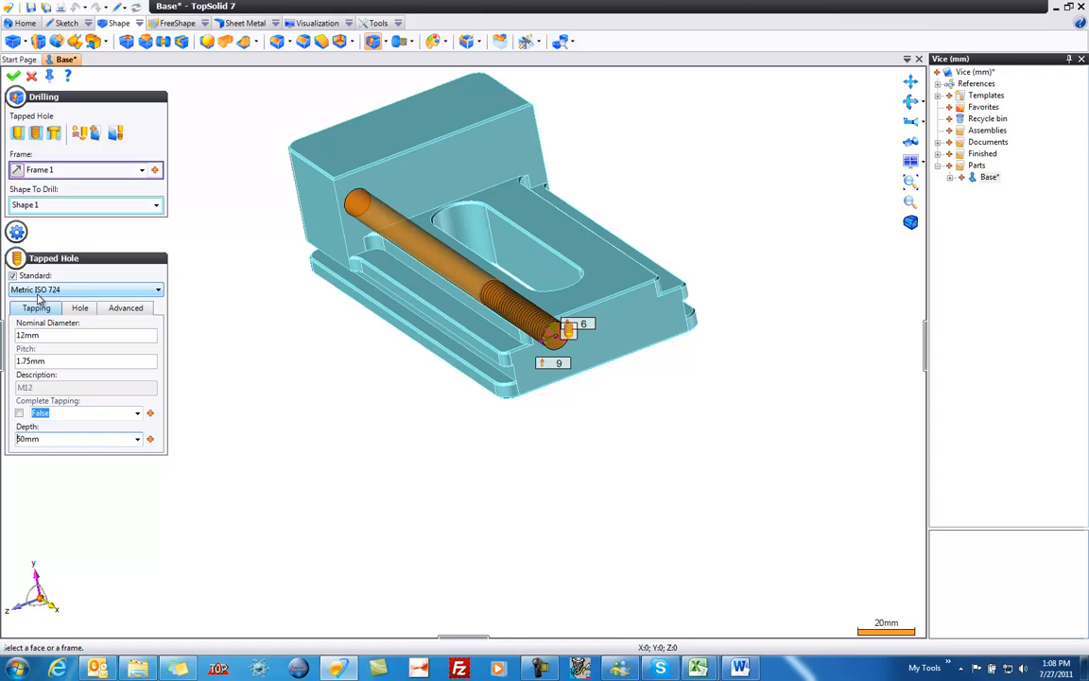
{"action": "left_click", "coordinate": [57, 336]}
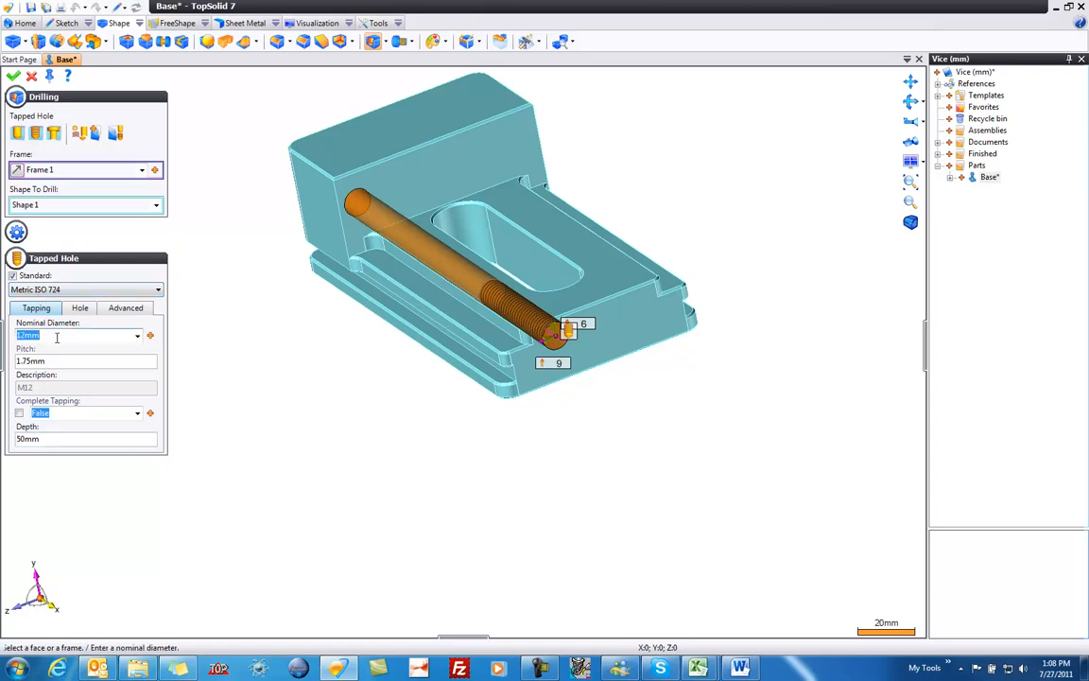
{"action": "type", "text": "10"}
{"action": "key", "text": "Tab"}
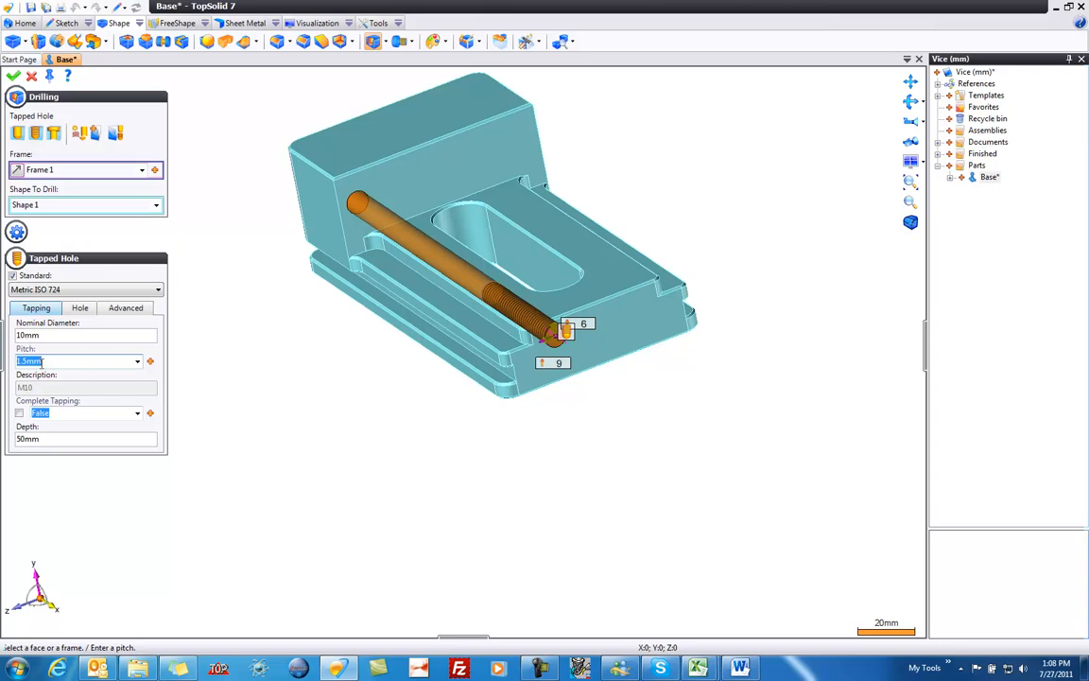
Turn on complete tapping for the hole and choose Through as its depth type
{"action": "left_click", "coordinate": [19, 413]}
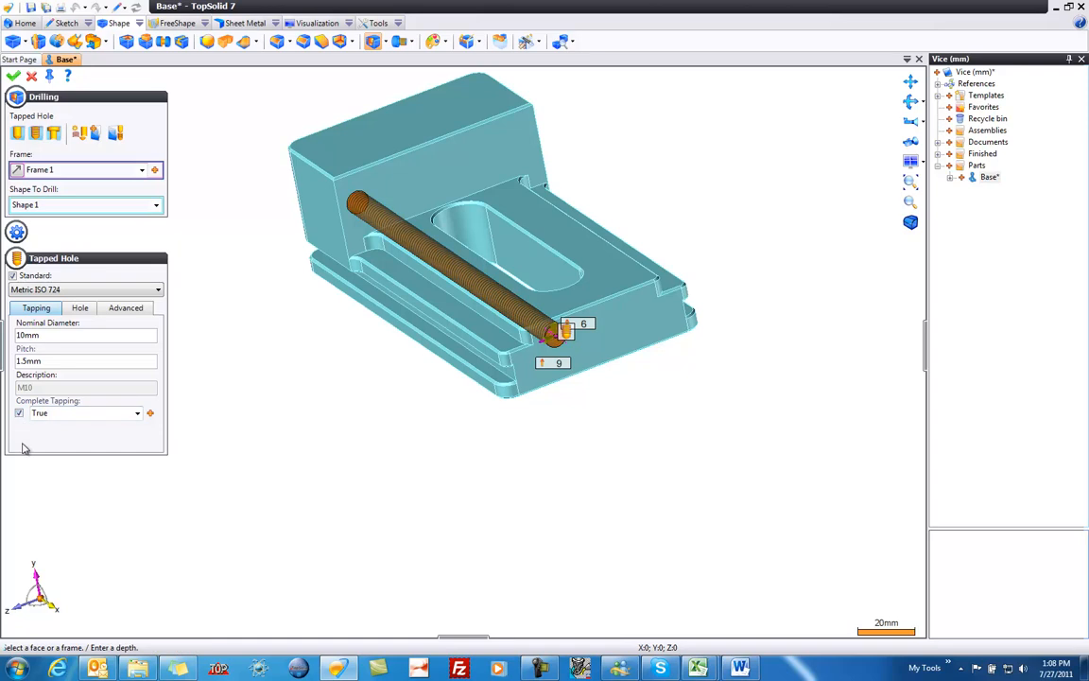
{"action": "left_click", "coordinate": [80, 309]}
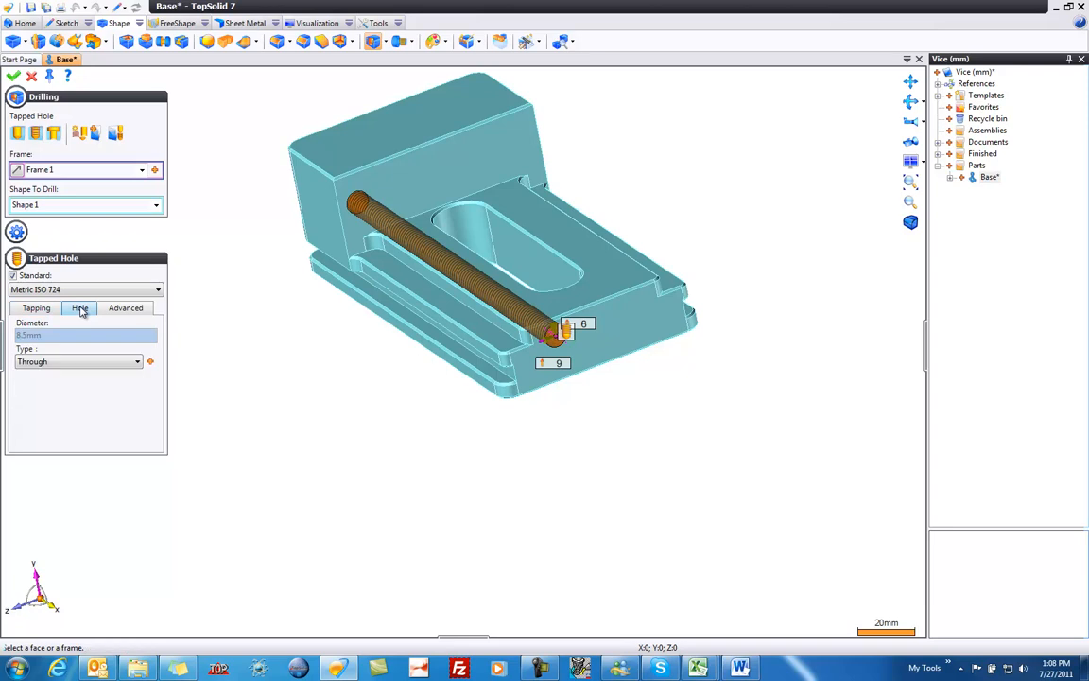
{"action": "left_click", "coordinate": [83, 363]}
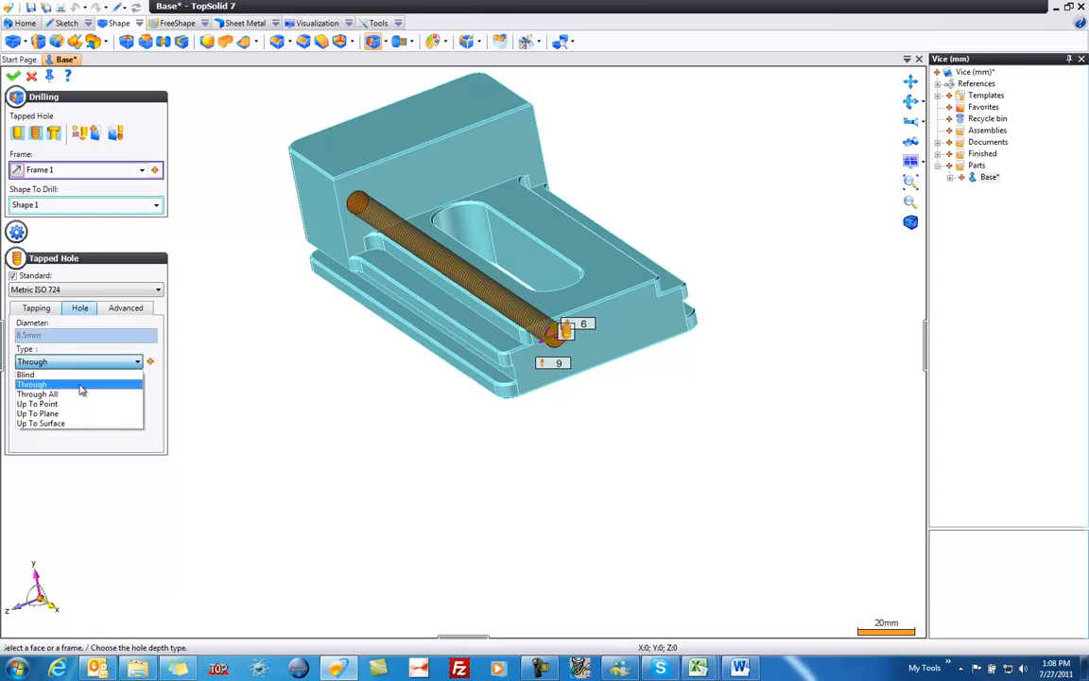
{"action": "left_click", "coordinate": [80, 386]}
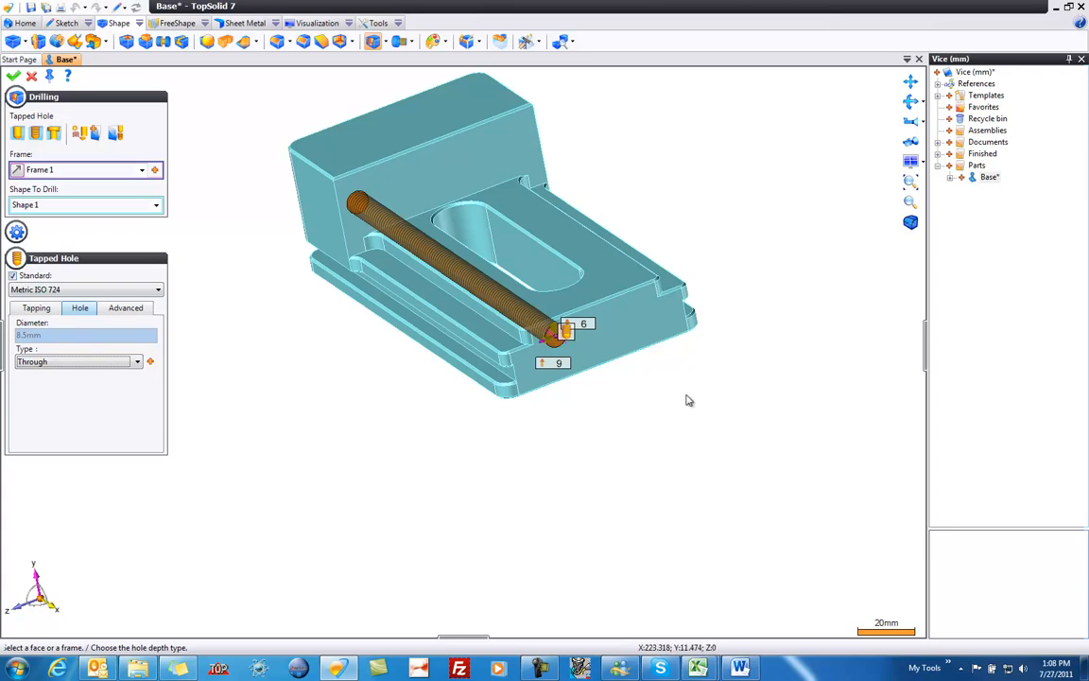
Reposition the tapped hole near the middle of the end face and set its vertical offset from the top edge to 11.25 mm
{"action": "scroll", "coordinate": [574, 282], "scroll_direction": "up", "scroll_amount": 5}
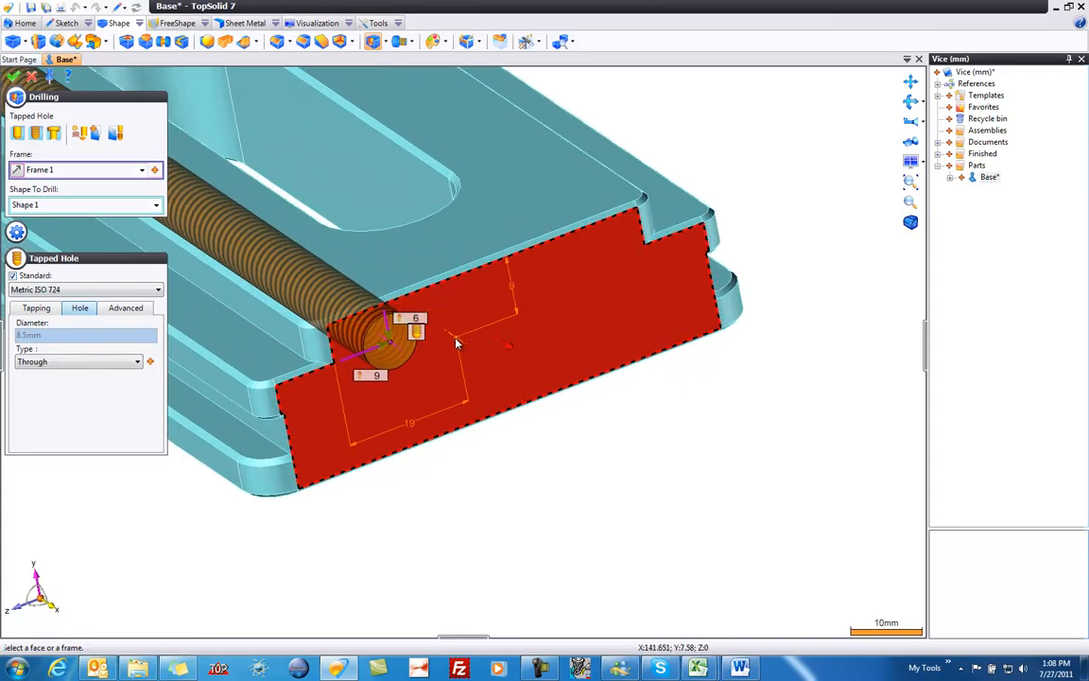
{"action": "left_click", "coordinate": [474, 312]}
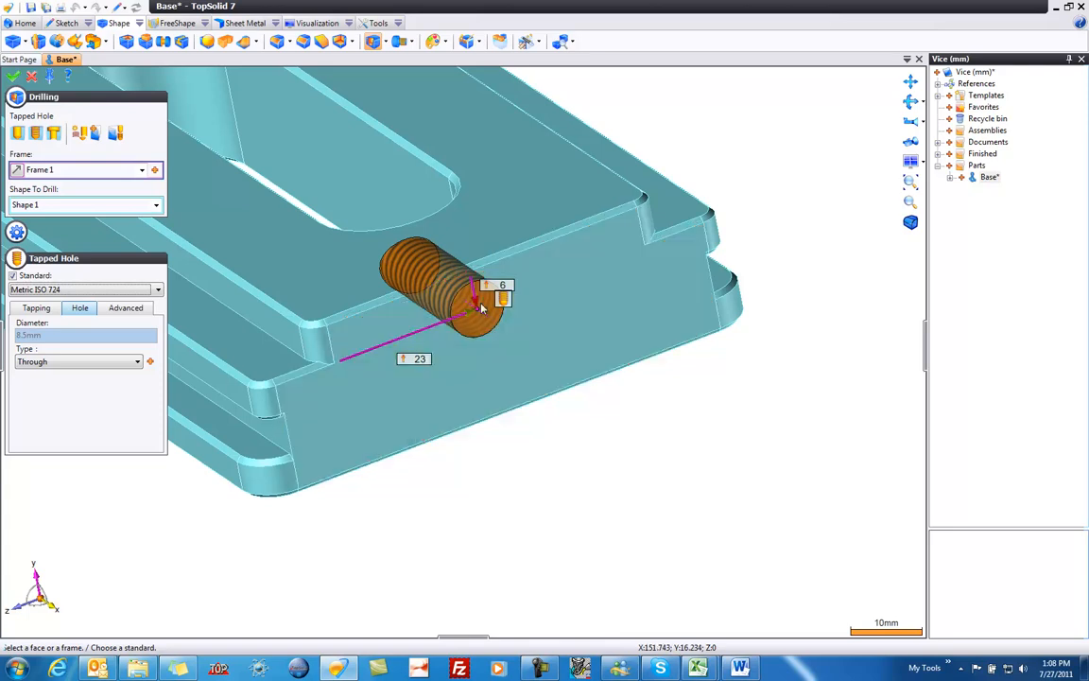
{"action": "left_click_drag", "start_coordinate": [478, 308], "coordinate": [482, 333]}
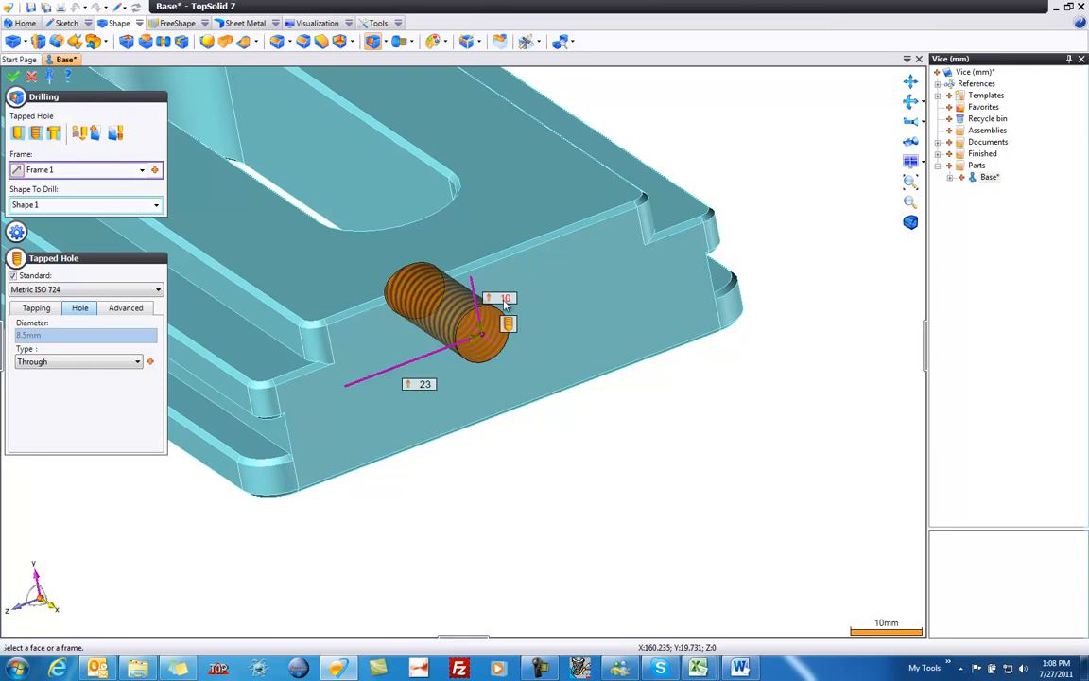
{"action": "left_click", "coordinate": [506, 299]}
{"action": "type", "text": "11.2"}
{"action": "key", "text": "Return"}
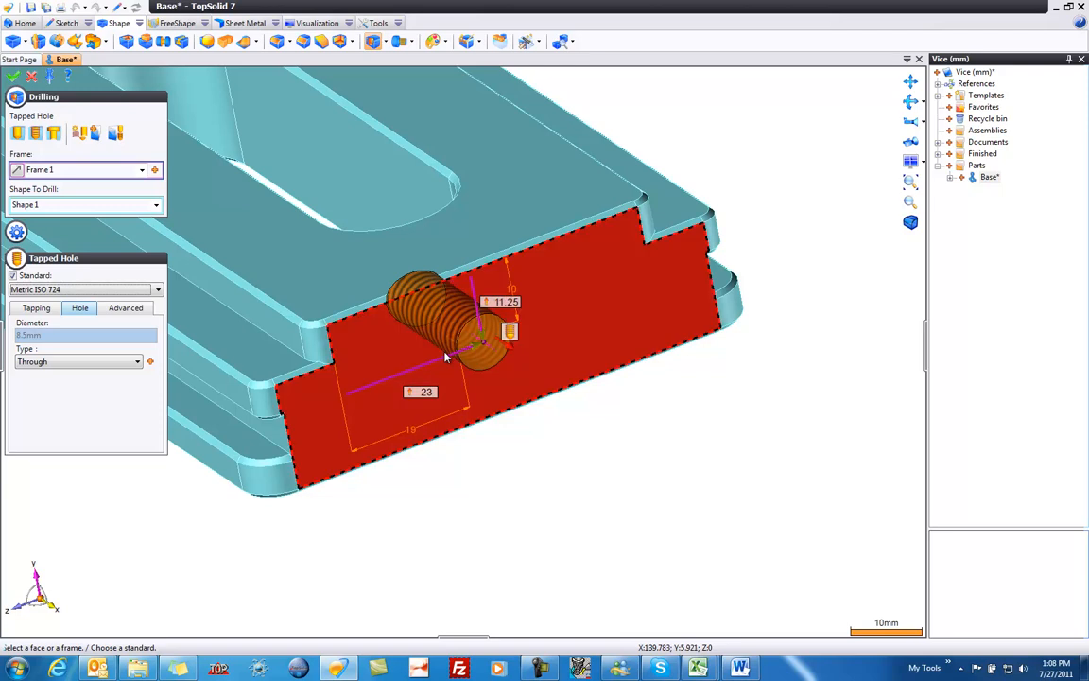
Set the tapped hole's horizontal offset from the side to 25 mm, create the hole and leave the Drilling command
{"action": "left_click", "coordinate": [430, 392]}
{"action": "type", "text": "25"}
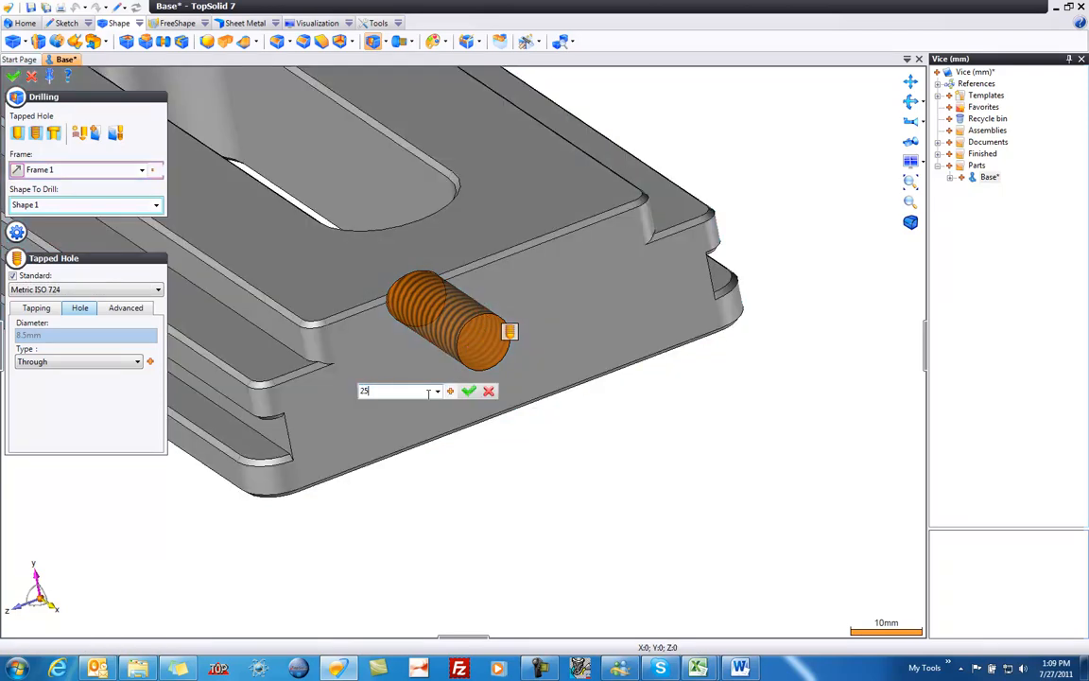
{"action": "key", "text": "Return"}
{"action": "middle_click_drag", "start_coordinate": [460, 463], "coordinate": [461, 463]}
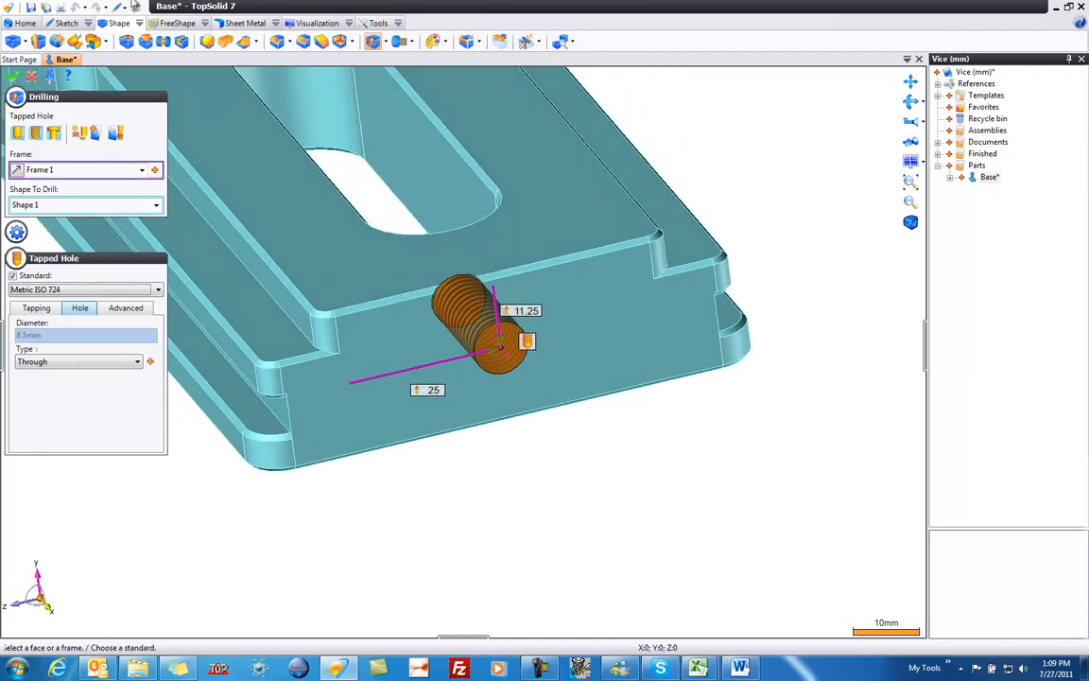
{"action": "left_click", "coordinate": [10, 76]}
{"action": "middle_click_drag", "start_coordinate": [396, 454], "coordinate": [396, 454]}
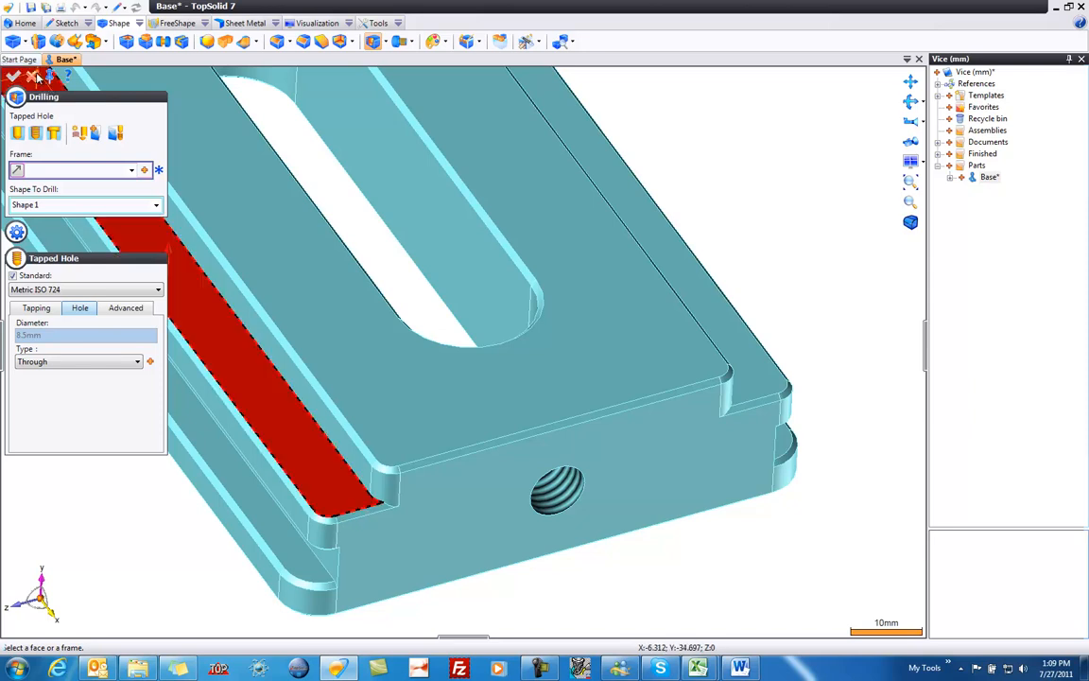
{"action": "left_click", "coordinate": [31, 75]}
{"action": "scroll", "coordinate": [475, 491], "scroll_direction": "down", "scroll_amount": 3}
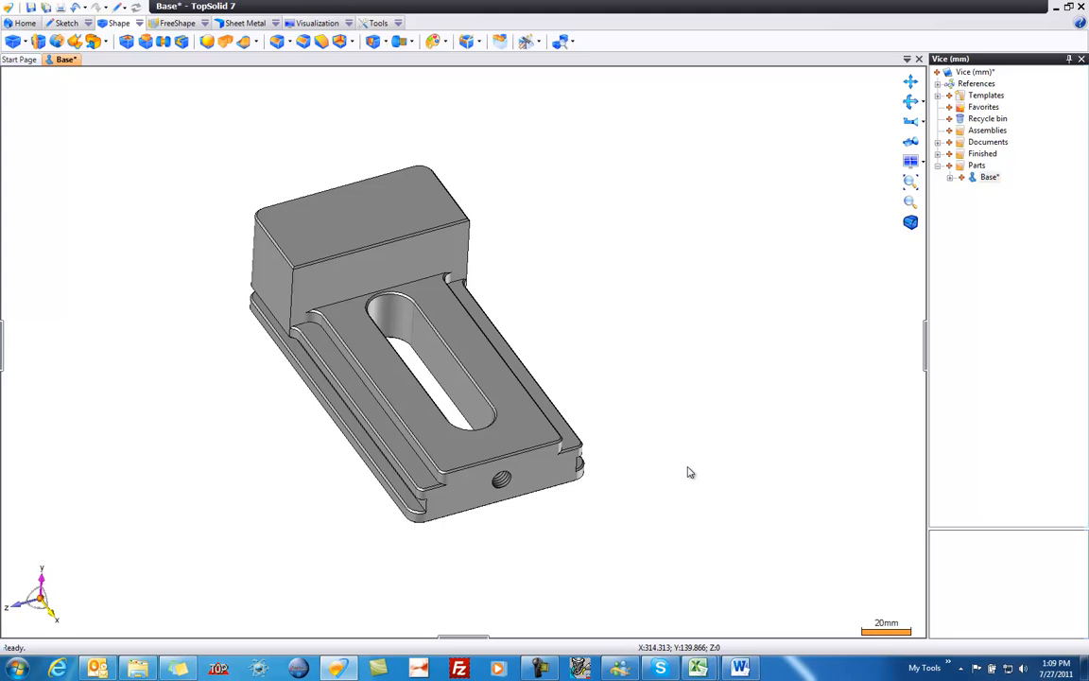
Edit the Base part's properties with the description "This is the base of the small vice" and part number SM5500
{"action": "left_click", "coordinate": [989, 183]}
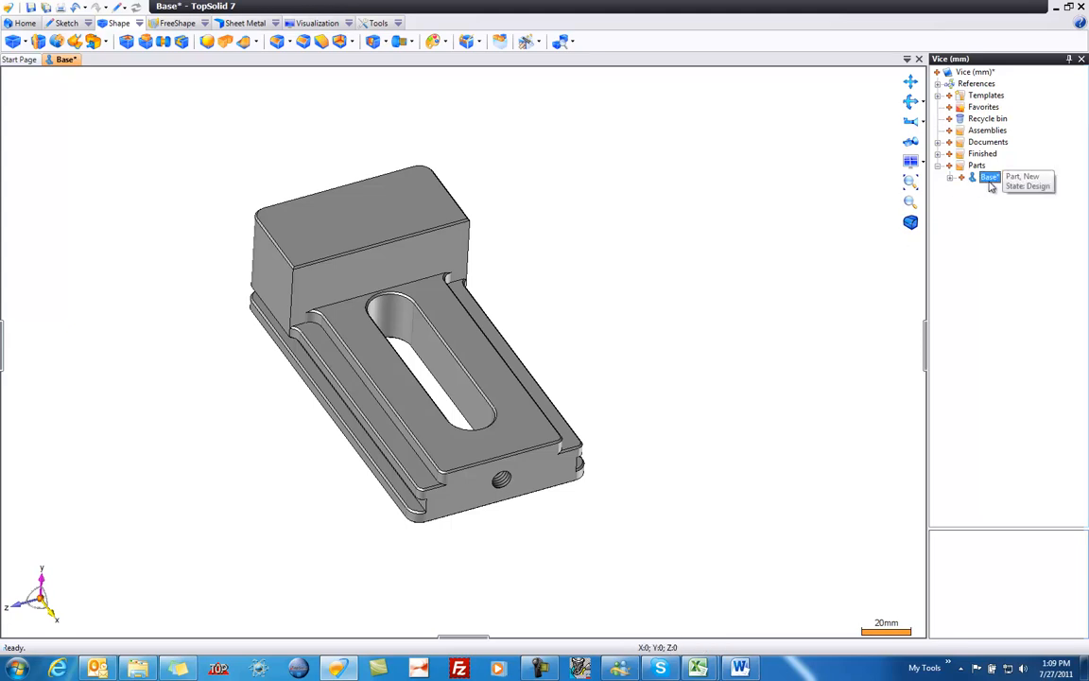
{"action": "right_click", "coordinate": [989, 185]}
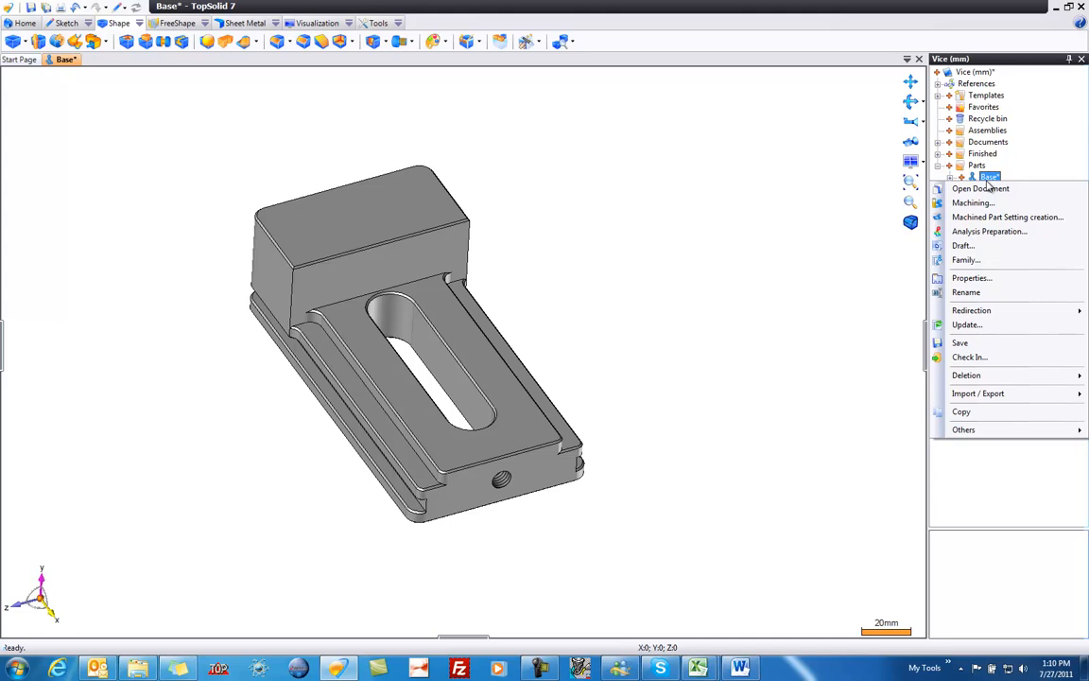
{"action": "left_click", "coordinate": [972, 279]}
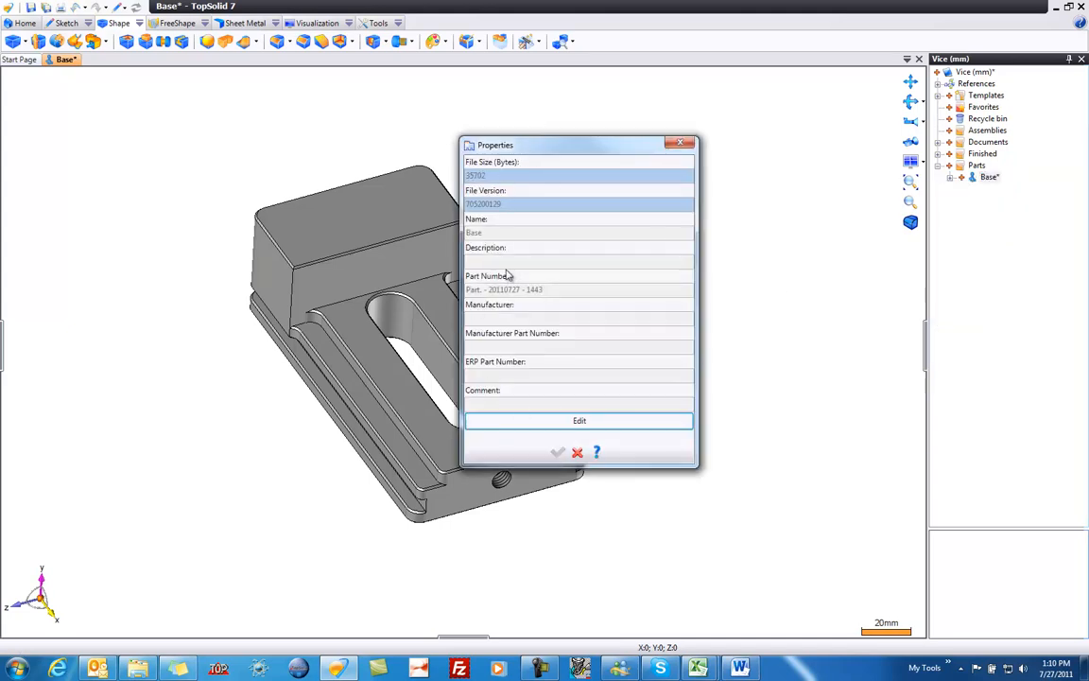
{"action": "left_click", "coordinate": [600, 422]}
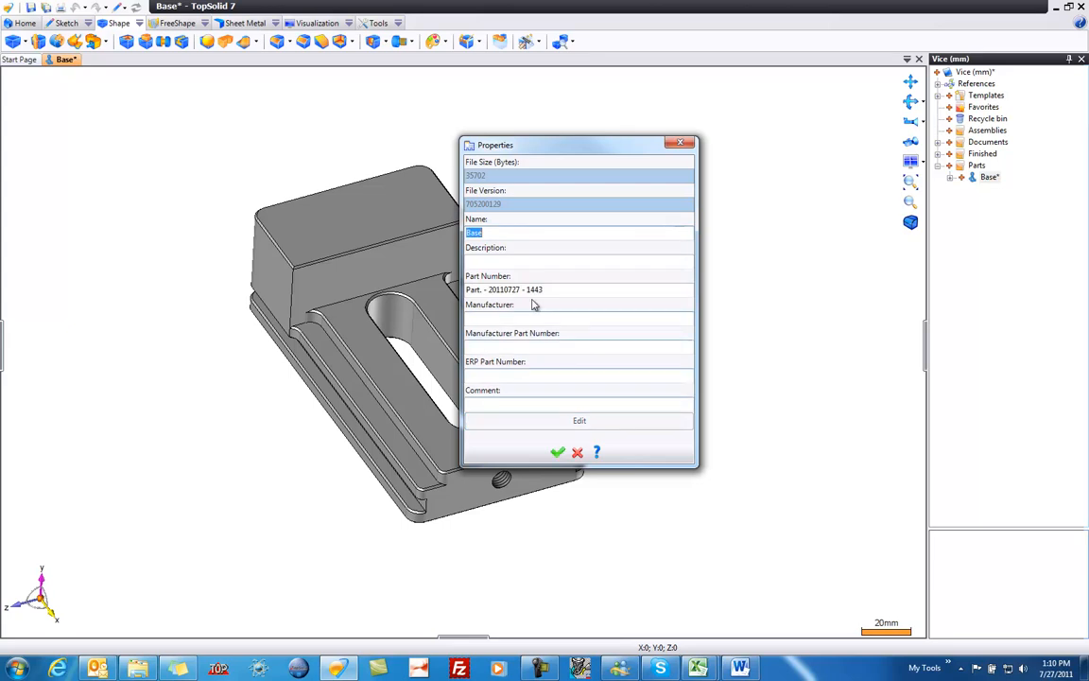
{"action": "left_click", "coordinate": [489, 233]}
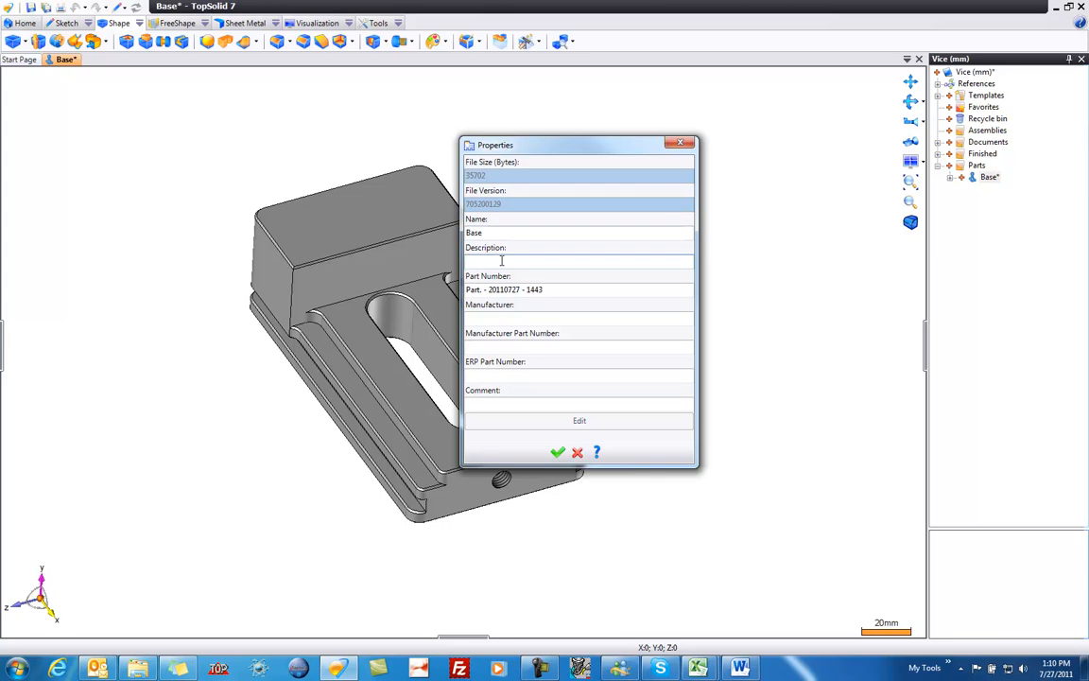
{"action": "type", "text": "This is the base of the small vice"}
{"action": "key", "text": "Tab"}
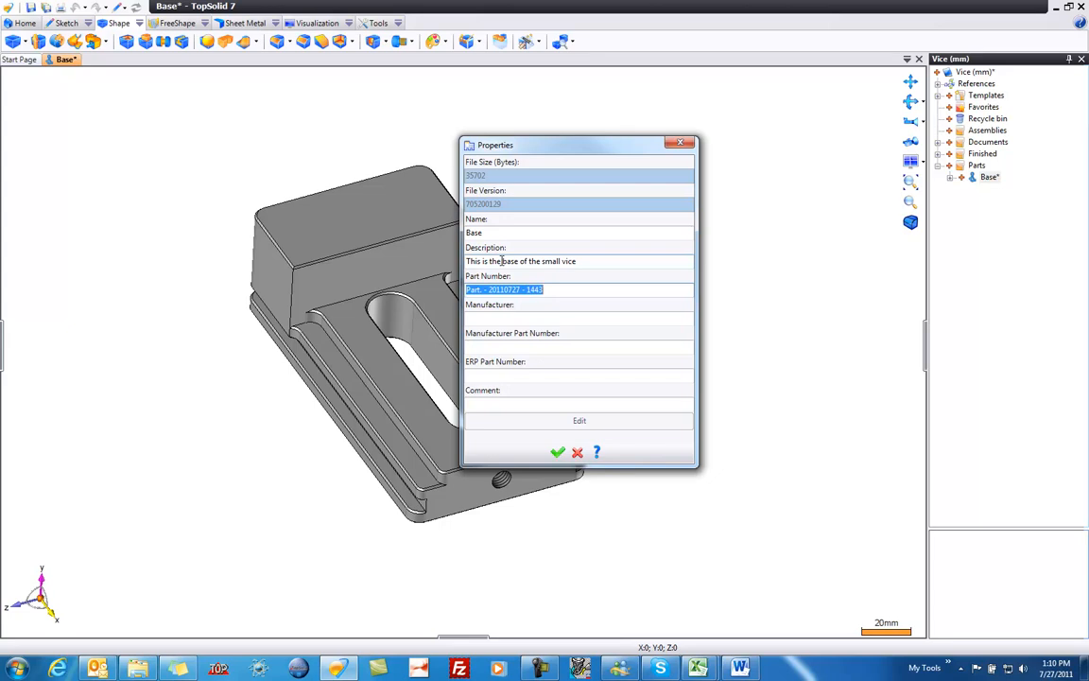
{"action": "type", "text": "SM5500"}
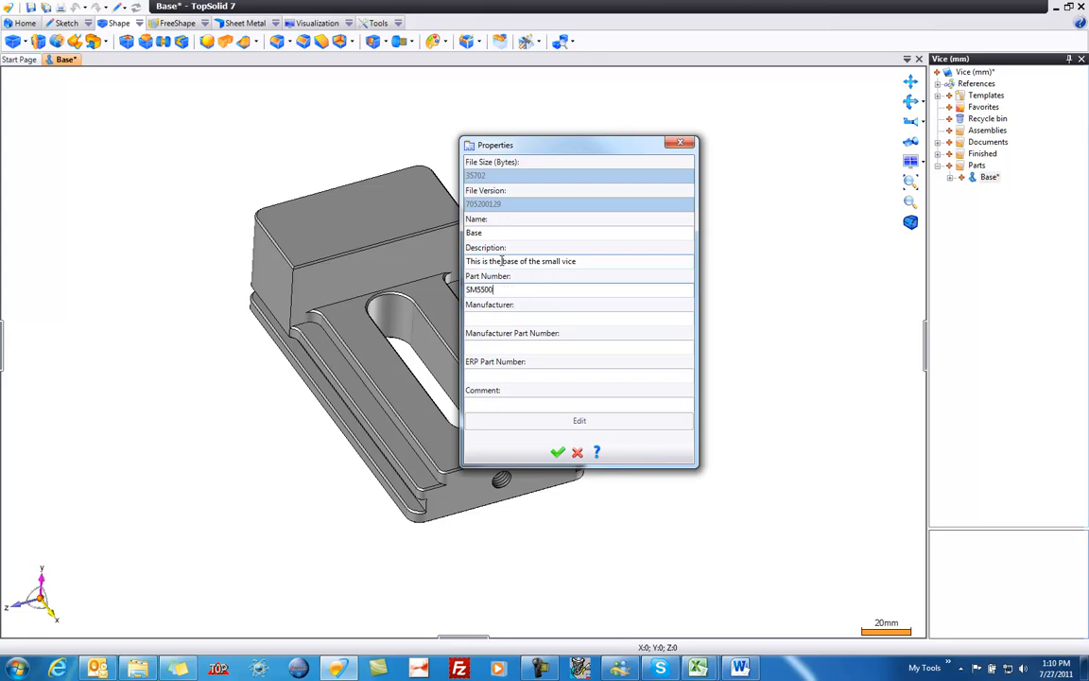
{"action": "key", "text": "Tab"}
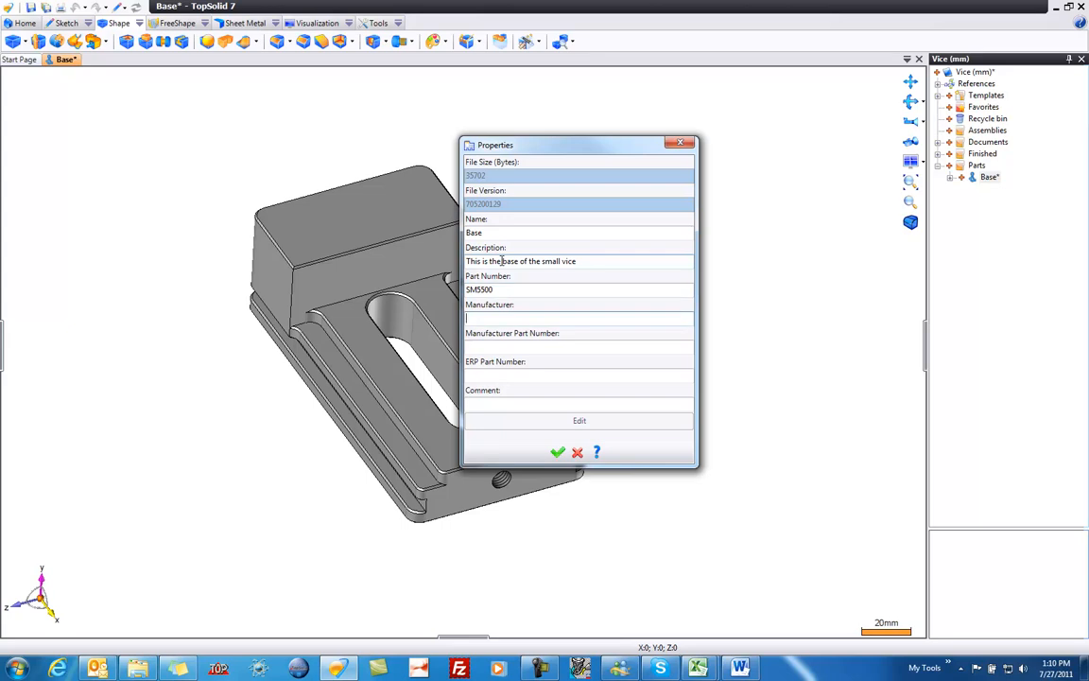
Enter manufacturer Clear Cut Solutions, Inc., manufacturer part number 100, ERP part number 101 and comment "Maximum clamp pressure 15Kg", and apply the properties
{"action": "type", "text": "Clear Cut Solutions, Inc."}
{"action": "key", "text": "Tab"}
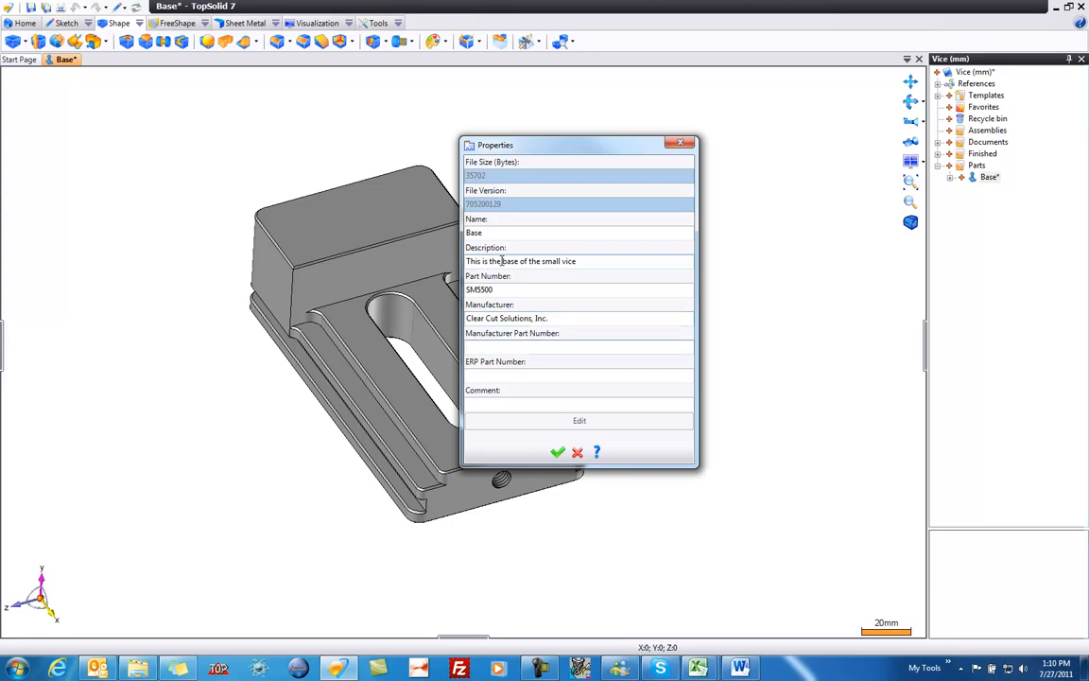
{"action": "type", "text": "100"}
{"action": "key", "text": "Tab"}
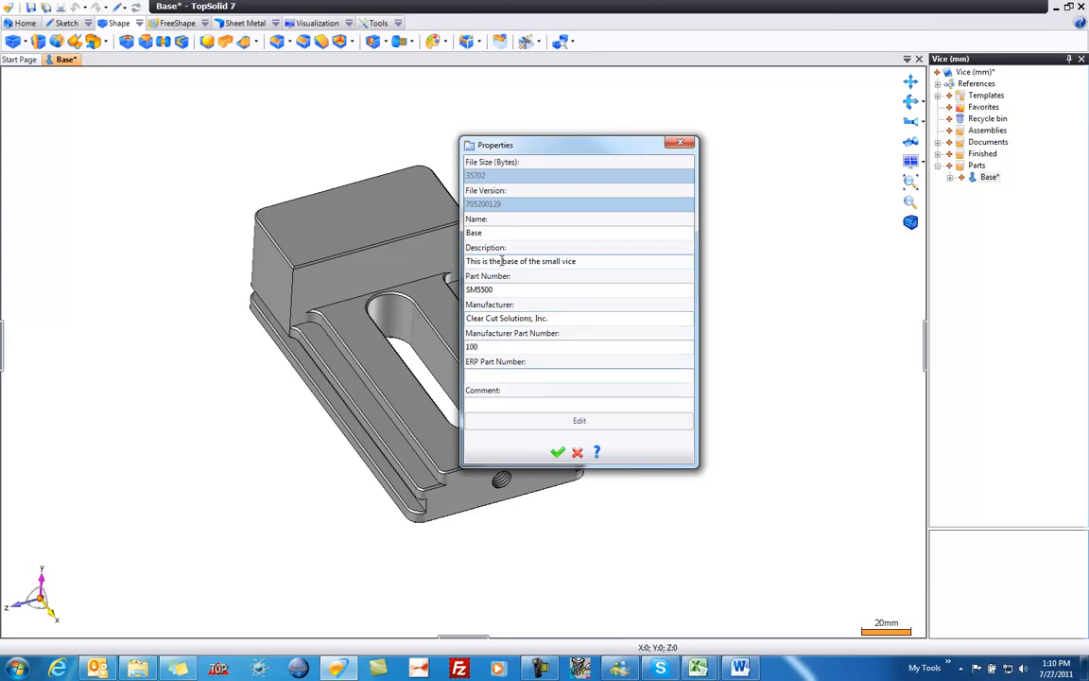
{"action": "type", "text": "101"}
{"action": "key", "text": "Tab"}
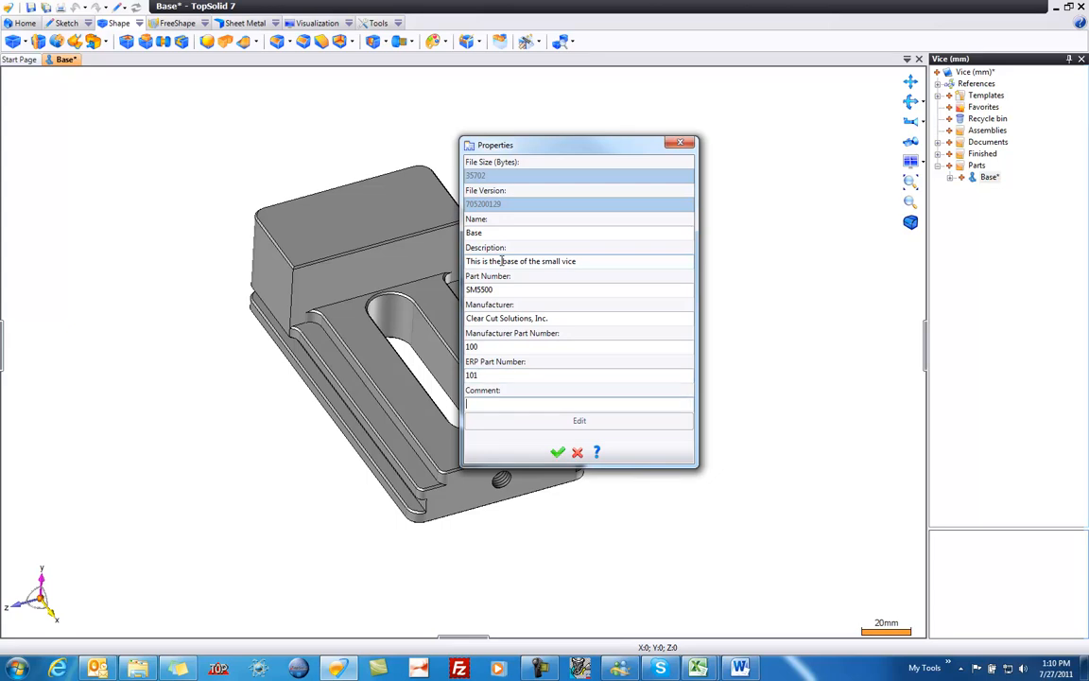
{"action": "type", "text": "Maximum clamp pressure 15Kg"}
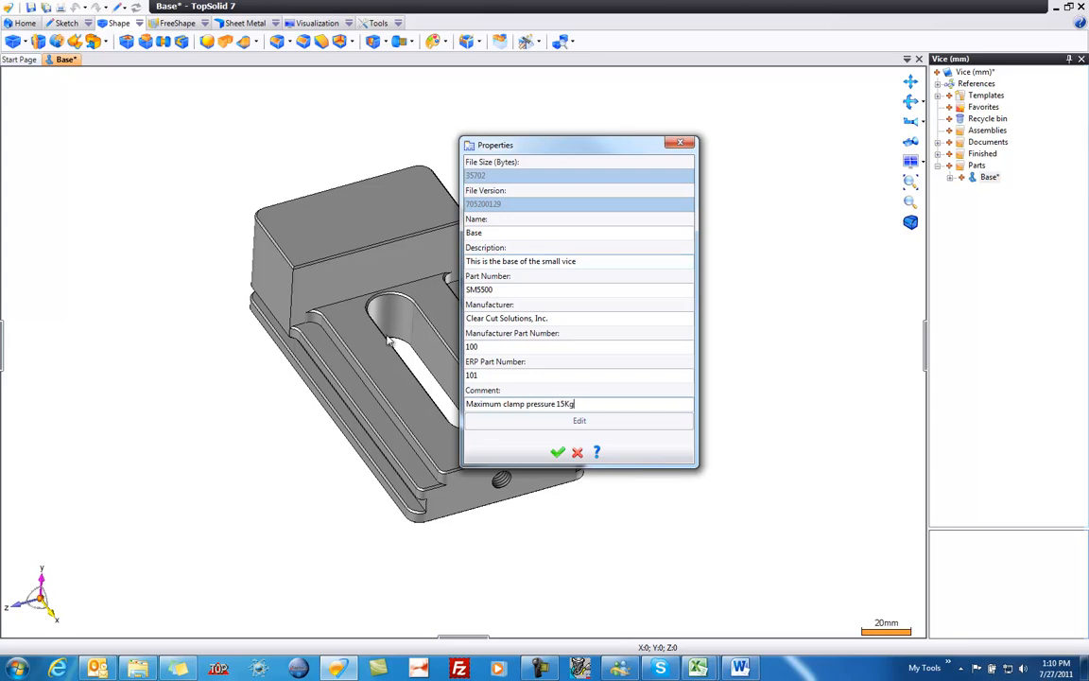
{"action": "left_click", "coordinate": [558, 453]}
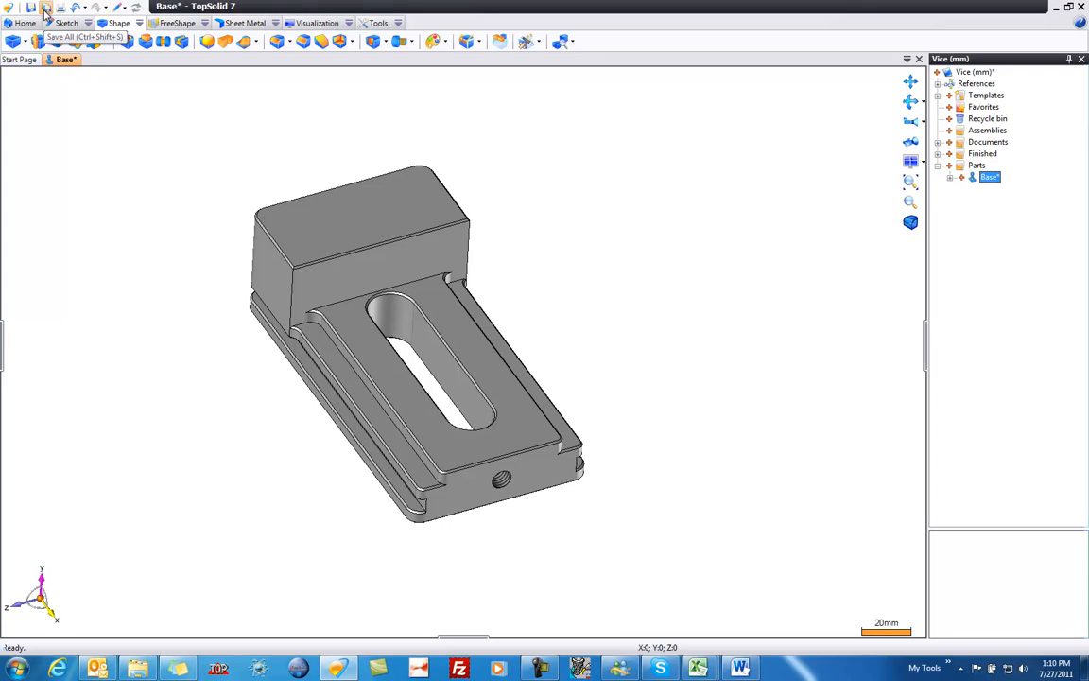
Save the Base part document in the Vice (mm) project
{"action": "right_click", "coordinate": [66, 60]}
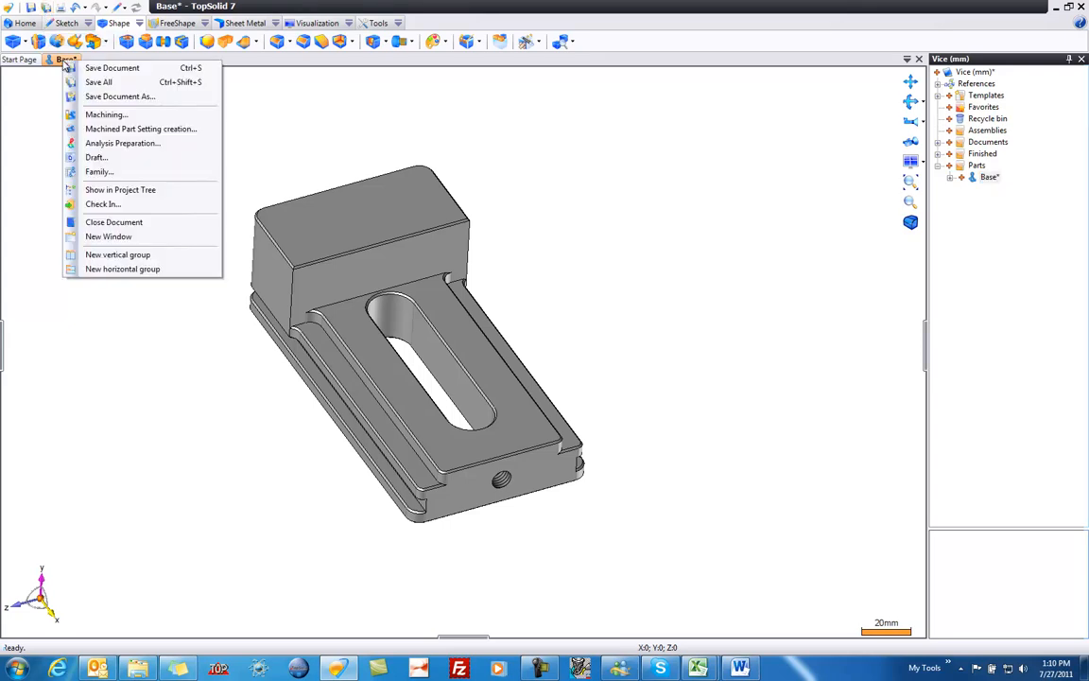
{"action": "left_click", "coordinate": [248, 96]}
{"action": "right_click", "coordinate": [988, 178]}
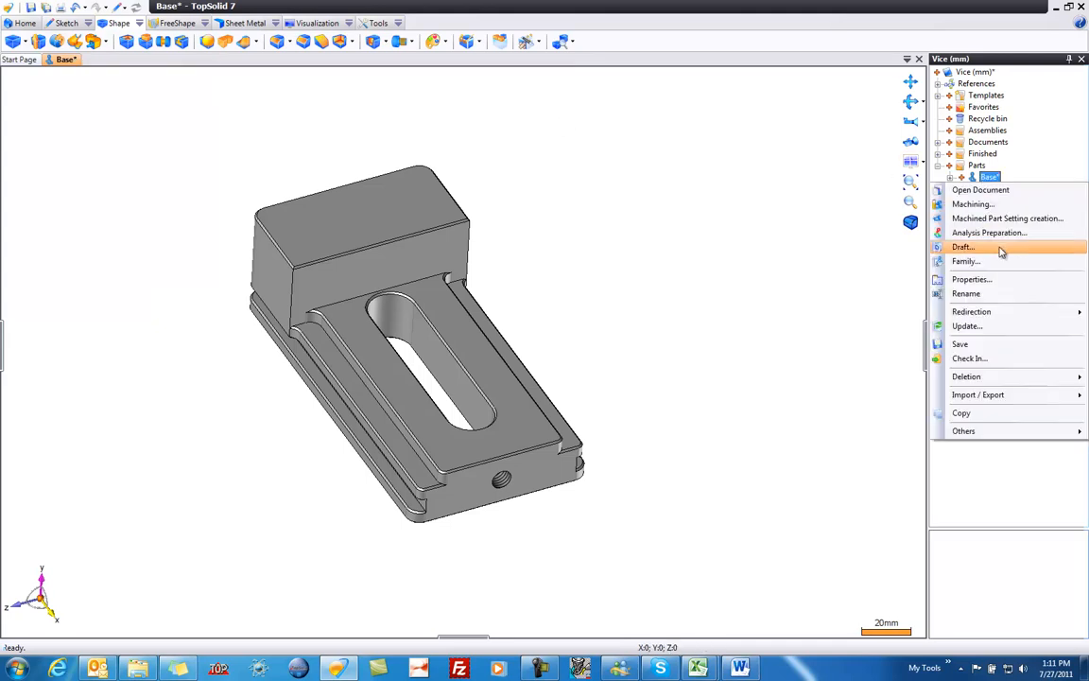
{"action": "left_click", "coordinate": [1000, 345]}
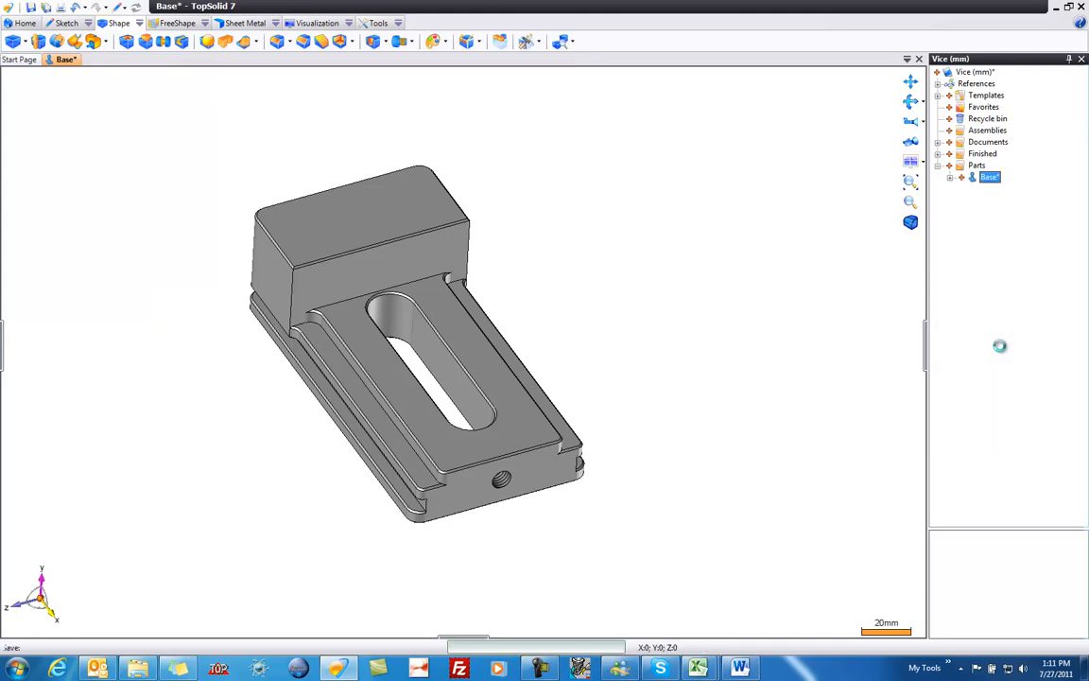